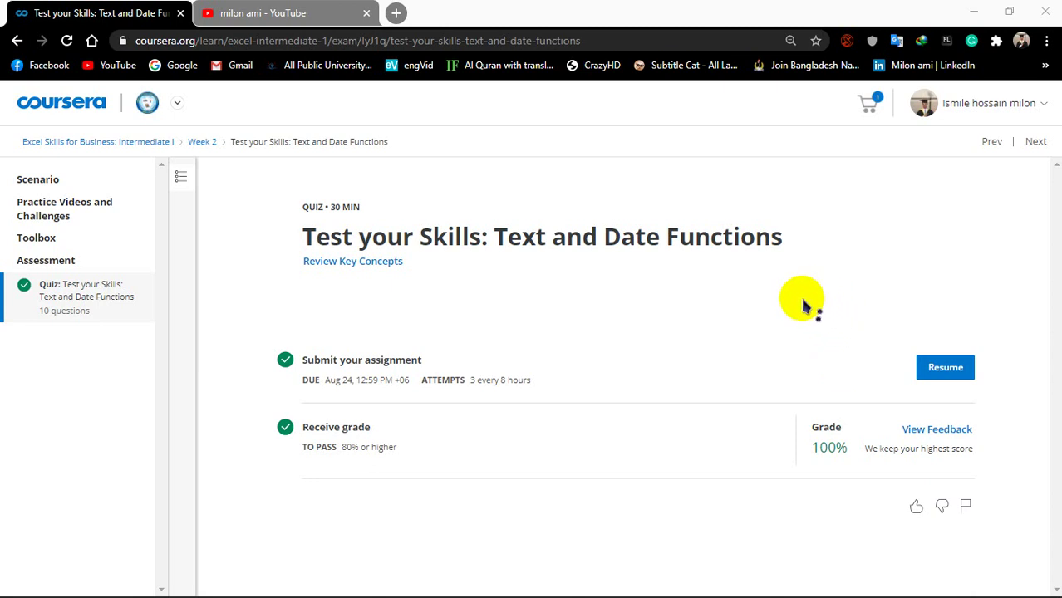
# Resume the quiz, download the C2 W2 Assessment Workbook to the Desktop, and open it in Excel.
pyautogui.click(930, 368)
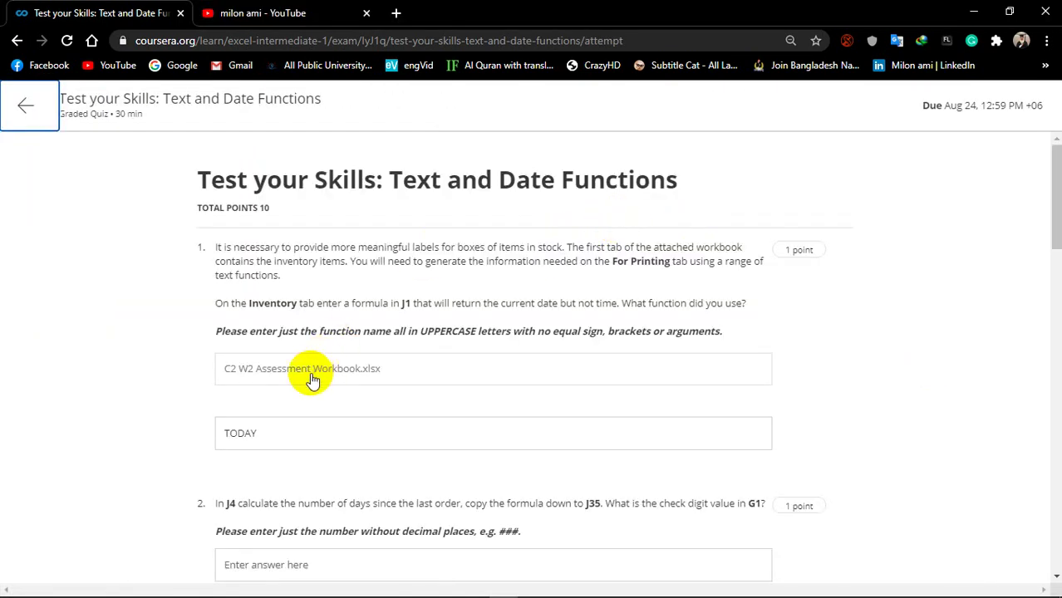
pyautogui.rightClick(314, 376)
pyautogui.click(353, 507)
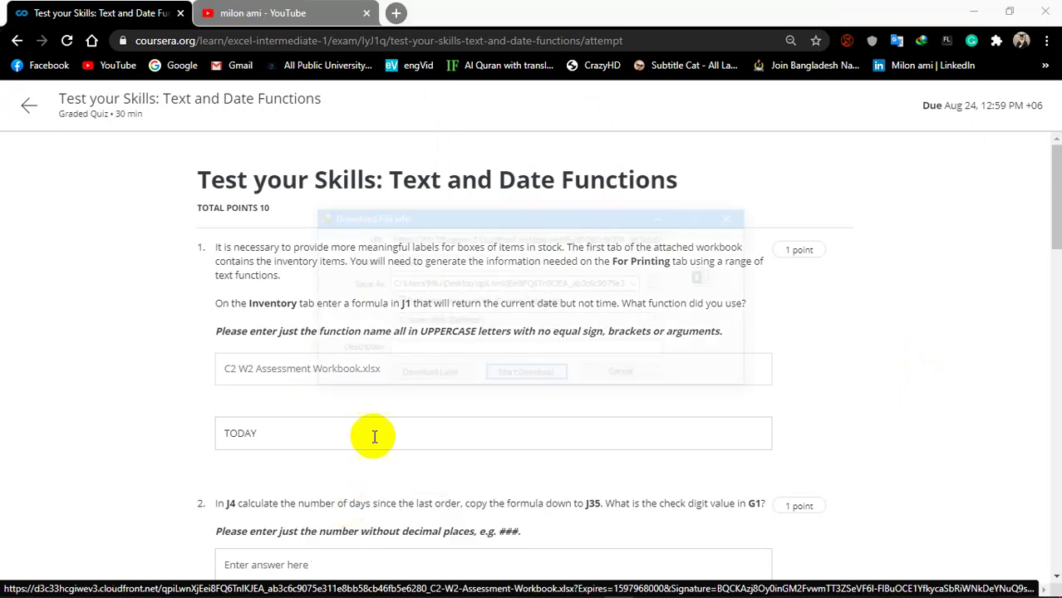
pyautogui.click(659, 286)
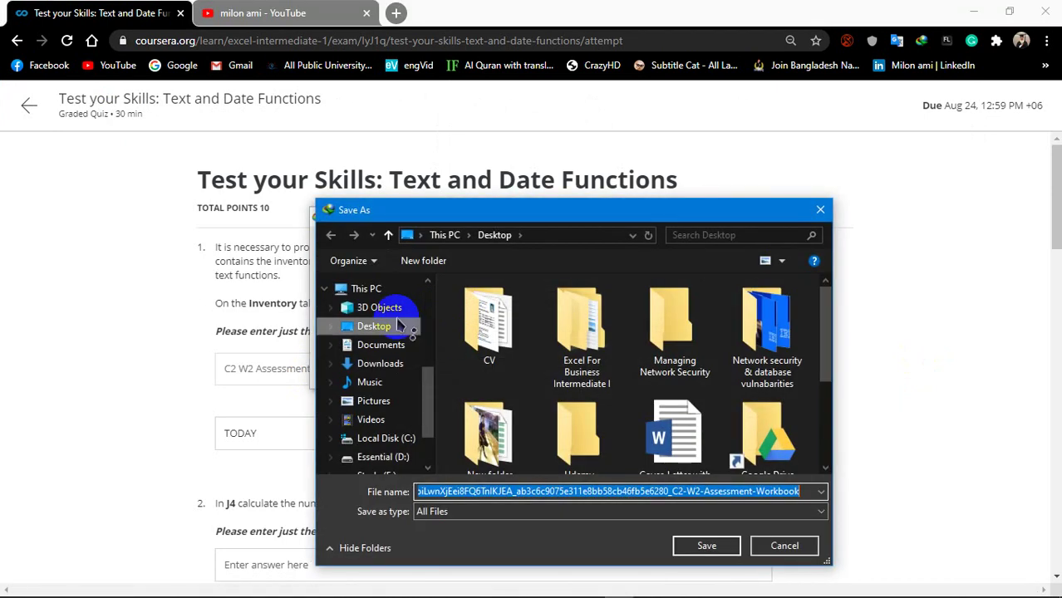
pyautogui.click(698, 550)
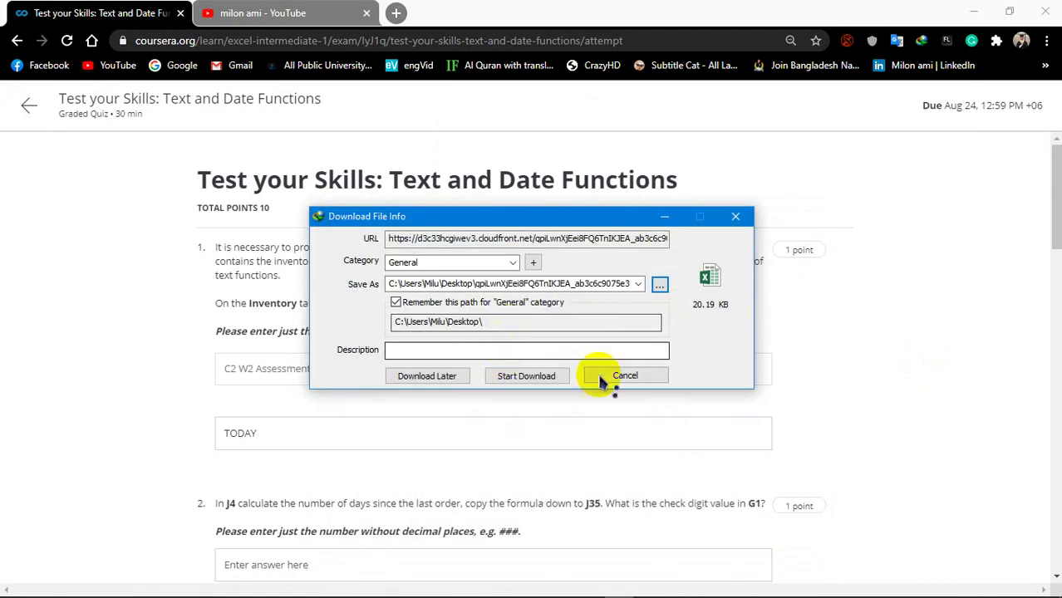
pyautogui.click(540, 378)
pyautogui.click(974, 12)
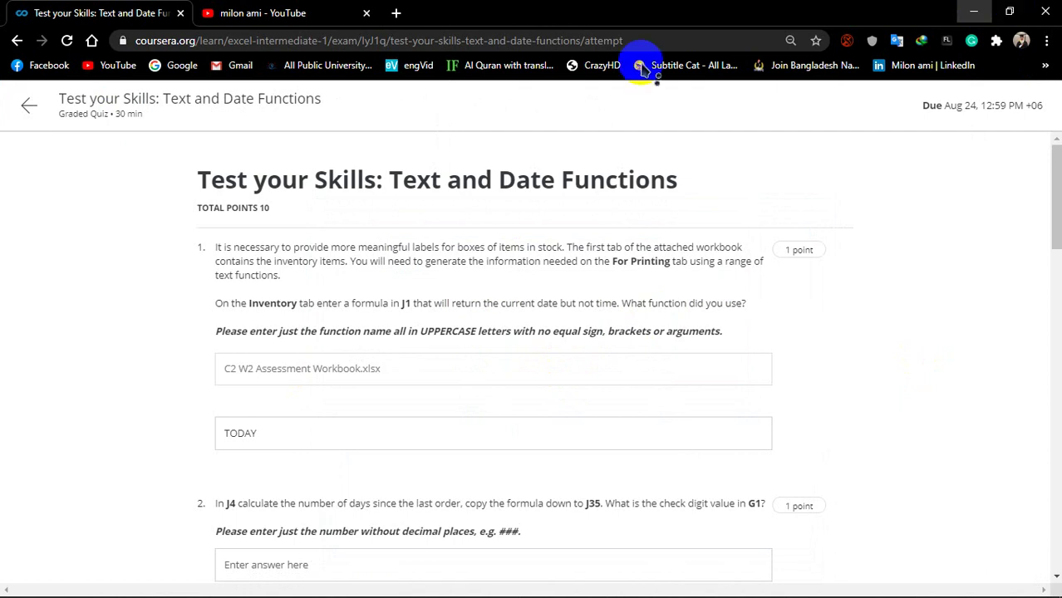
pyautogui.doubleClick(43, 342)
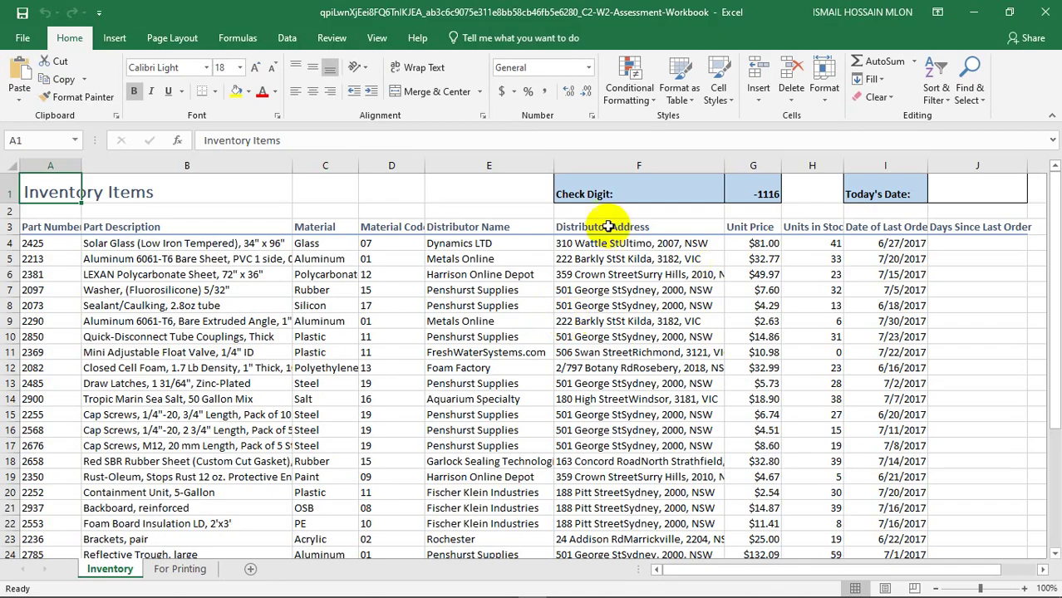
# Read quiz question 1 and select cell J1 beside Today's Date on the Inventory sheet.
pyautogui.hotkey('alt', 'Tab')
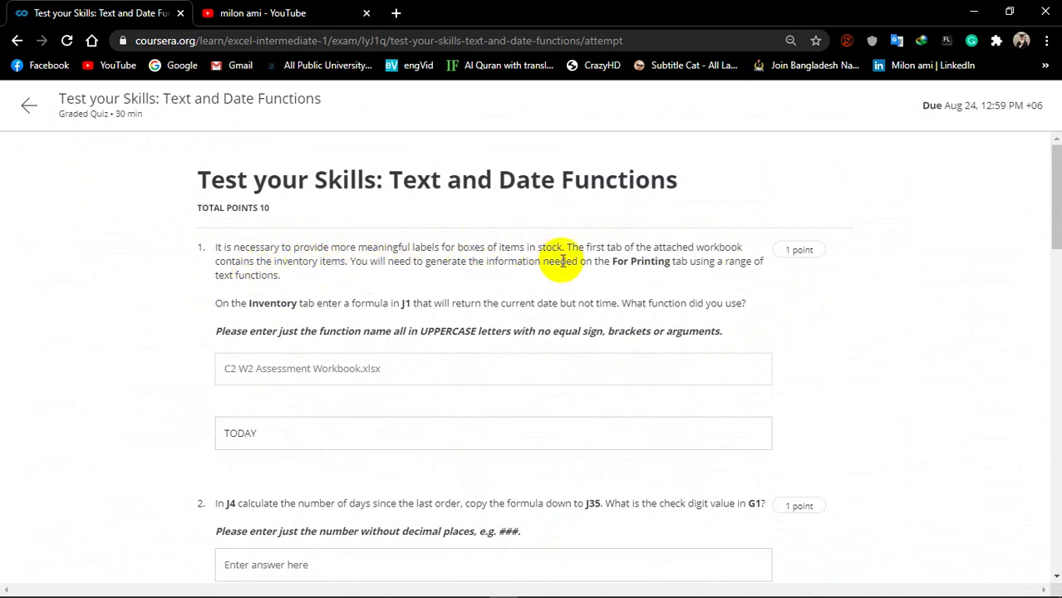
pyautogui.moveTo(663, 261); pyautogui.dragTo(682, 261)
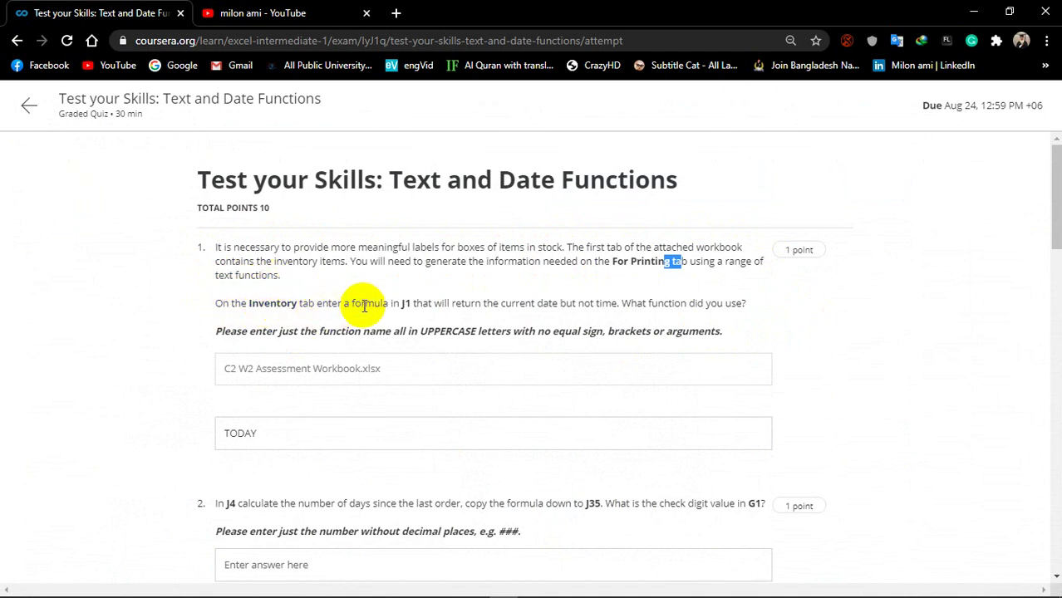
pyautogui.doubleClick(406, 303)
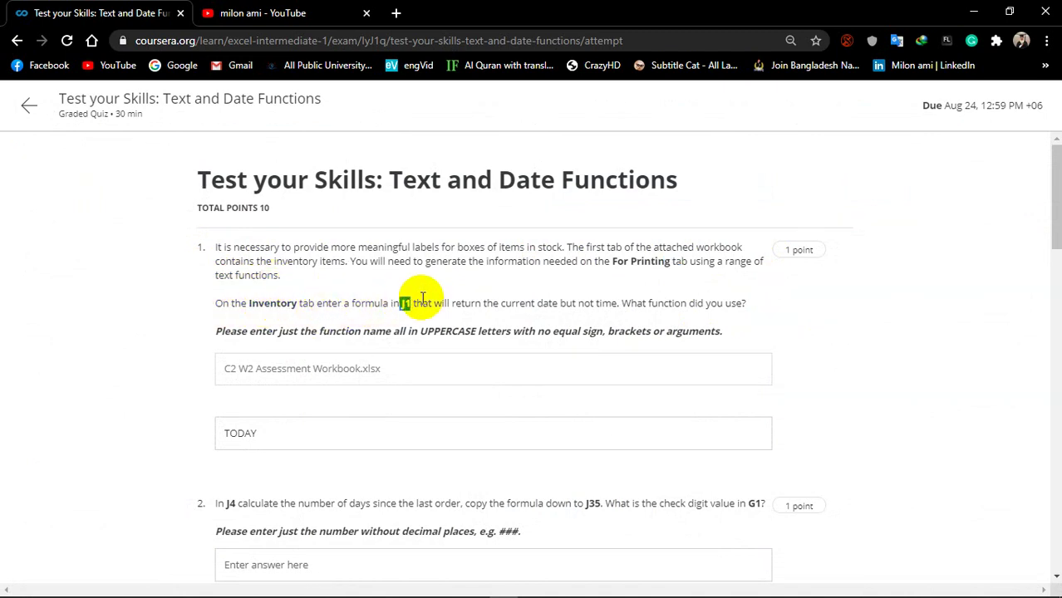
pyautogui.hotkey('alt', 'Tab')
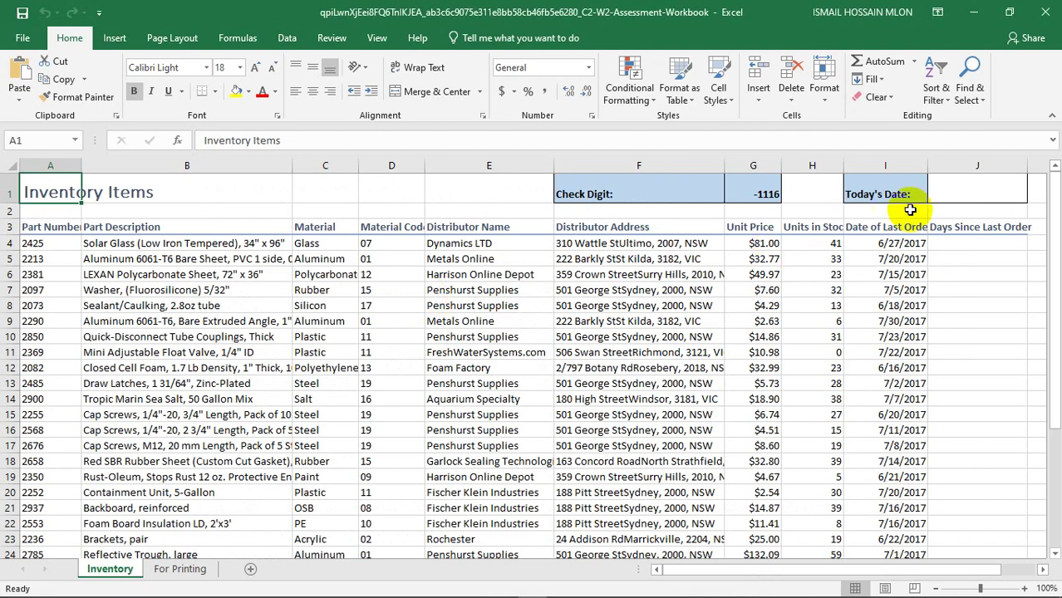
pyautogui.click(955, 192)
pyautogui.hotkey('alt', 'Tab')
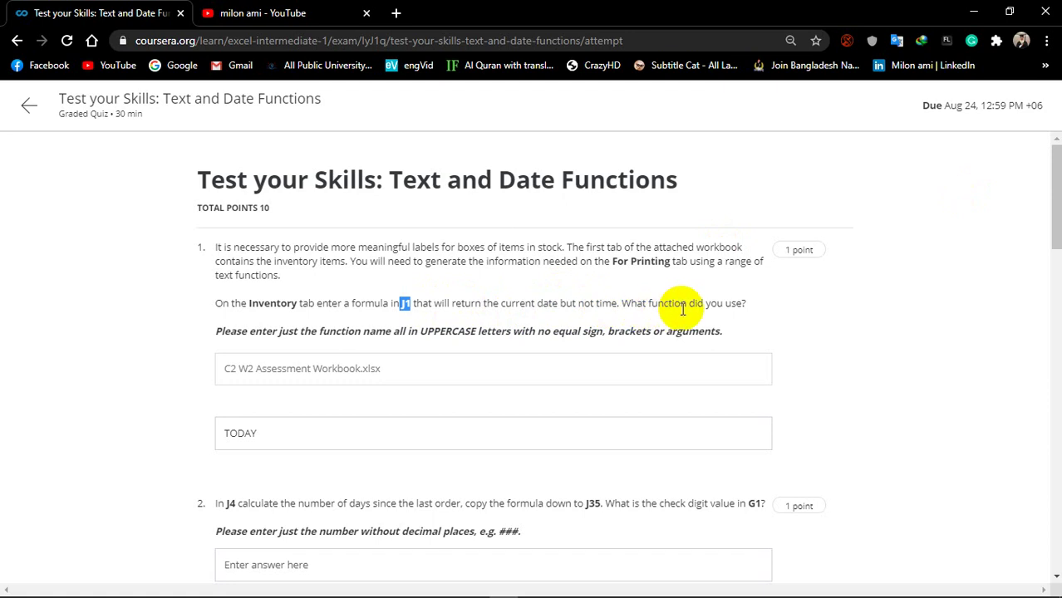
# Enter =TODAY() in J1 so it shows 8/20/2020.
pyautogui.hotkey('alt', 'Tab')
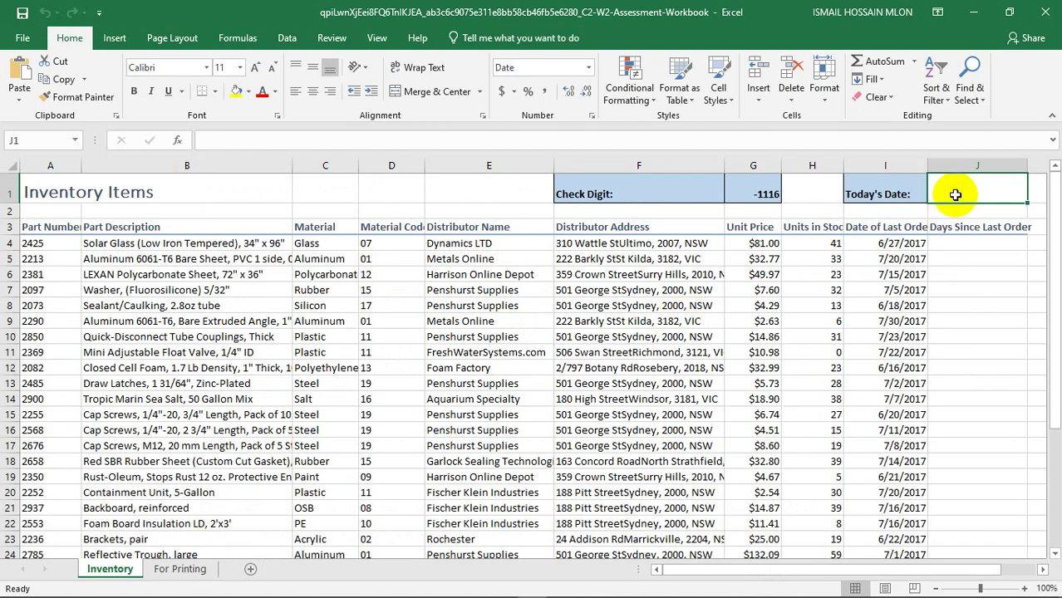
pyautogui.write('=')
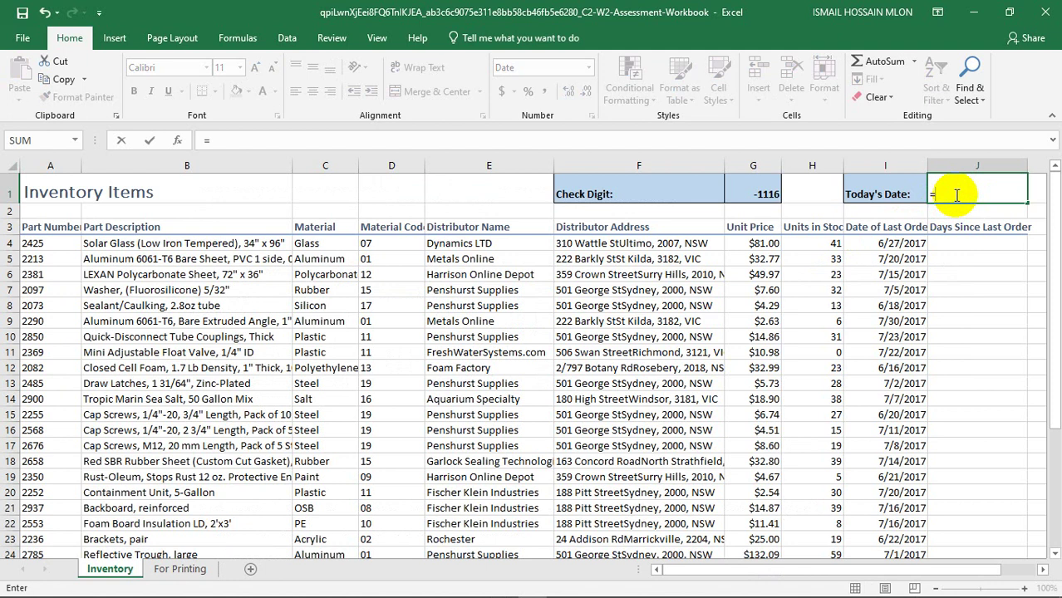
pyautogui.write('toda')
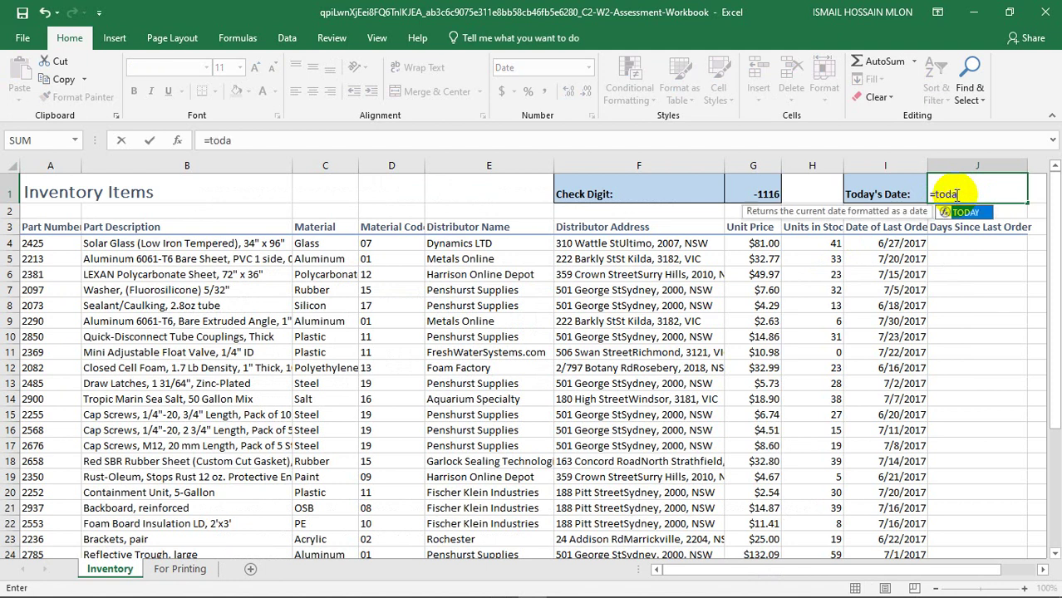
pyautogui.press('Tab')
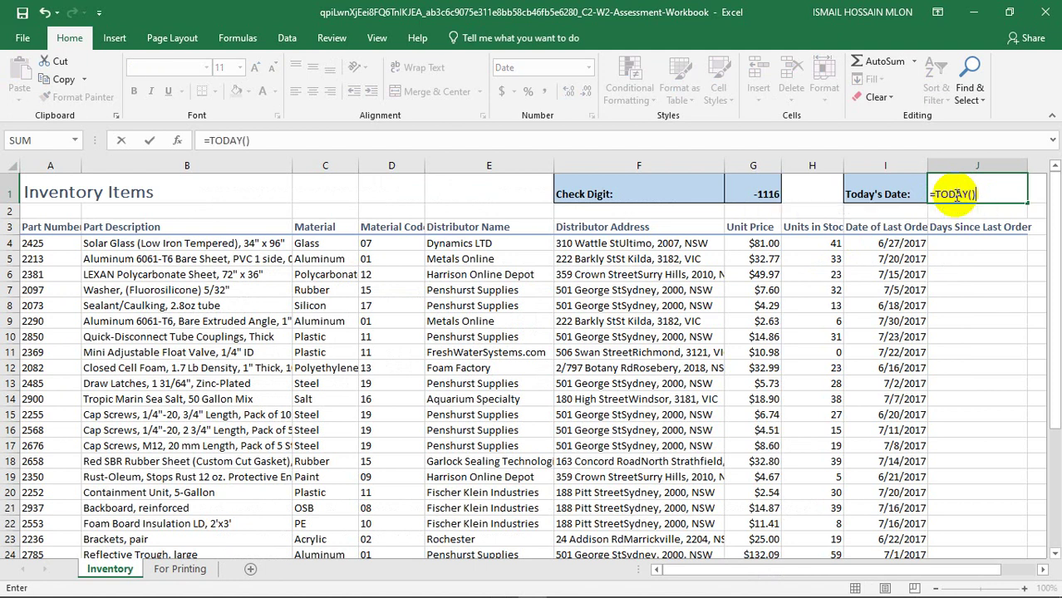
pyautogui.press('Return')
pyautogui.click(952, 195)
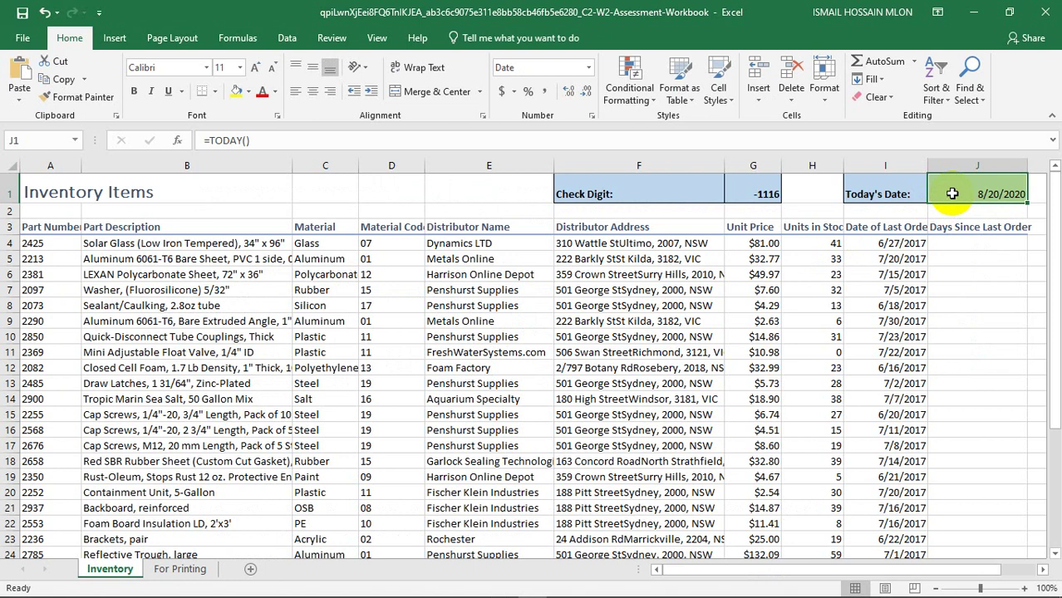
pyautogui.moveTo(995, 588)
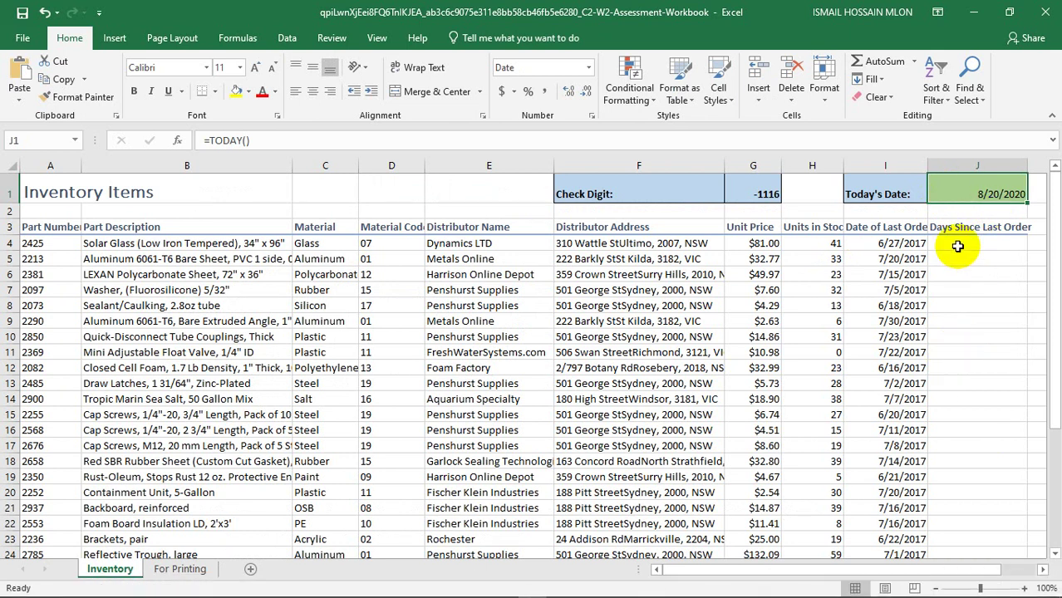
pyautogui.hotkey('alt', 'Tab')
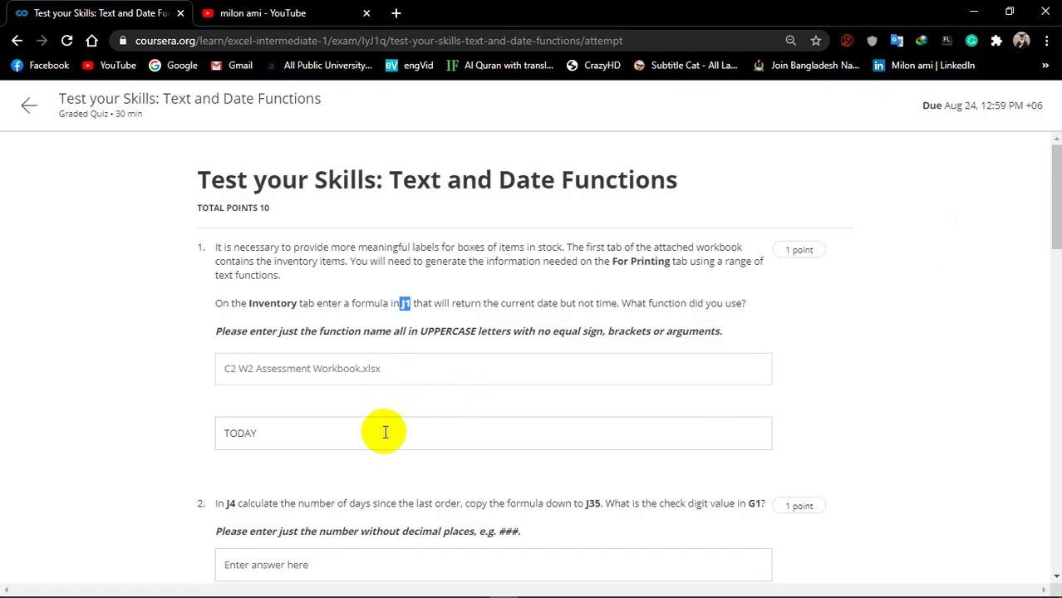
# Enter TODAY as question 1's answer and scroll to question 2.
pyautogui.click(384, 432)
pyautogui.moveTo(1056, 210); pyautogui.dragTo(1057, 292)
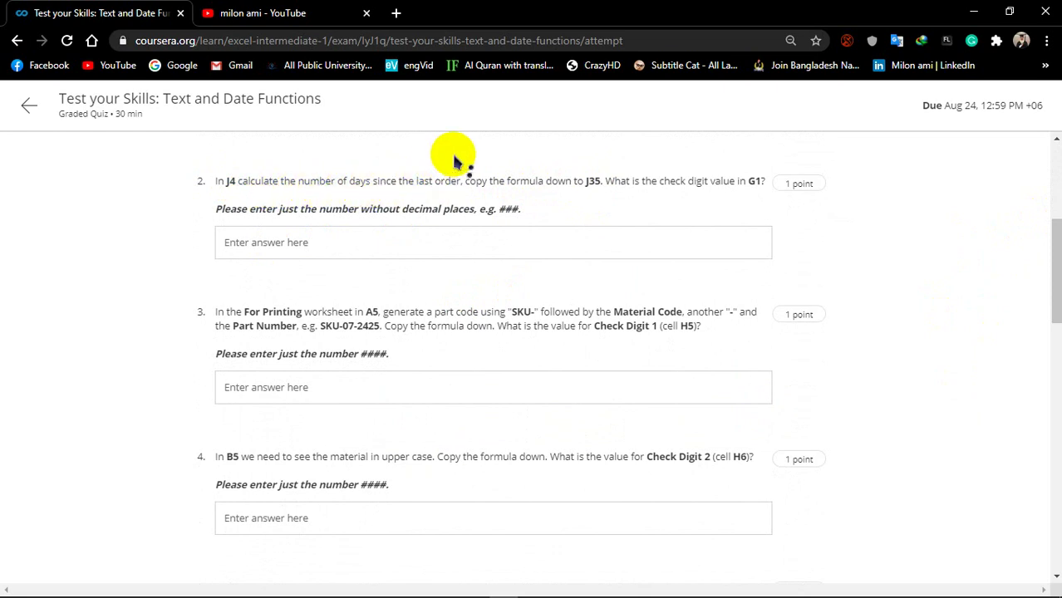
pyautogui.hotkey('alt', 'Tab')
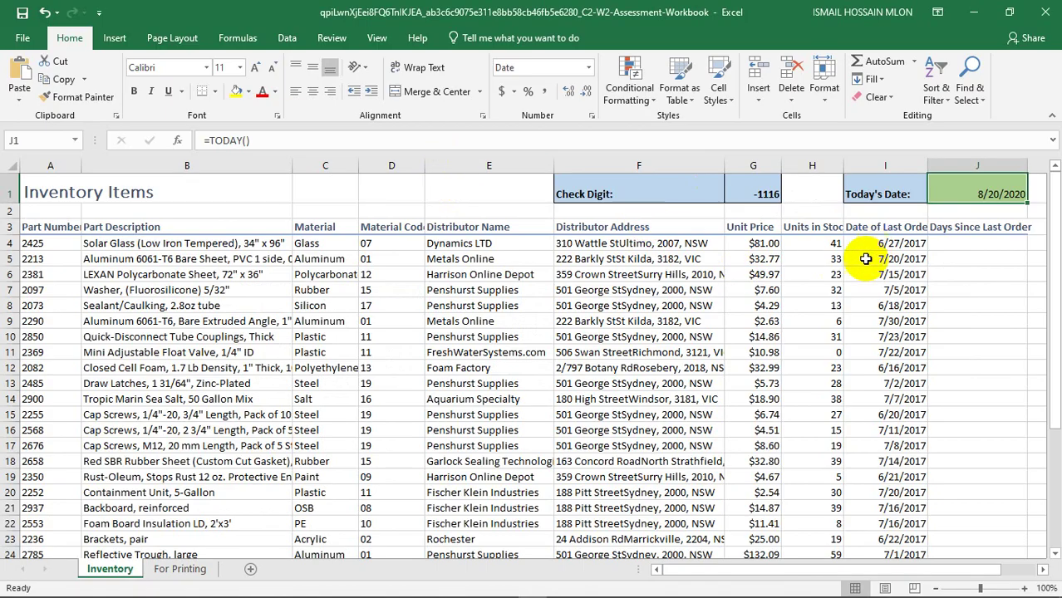
# Enter =TODAY()-I4 in J4 for days since last order and fill it down to J35.
pyautogui.click(962, 246)
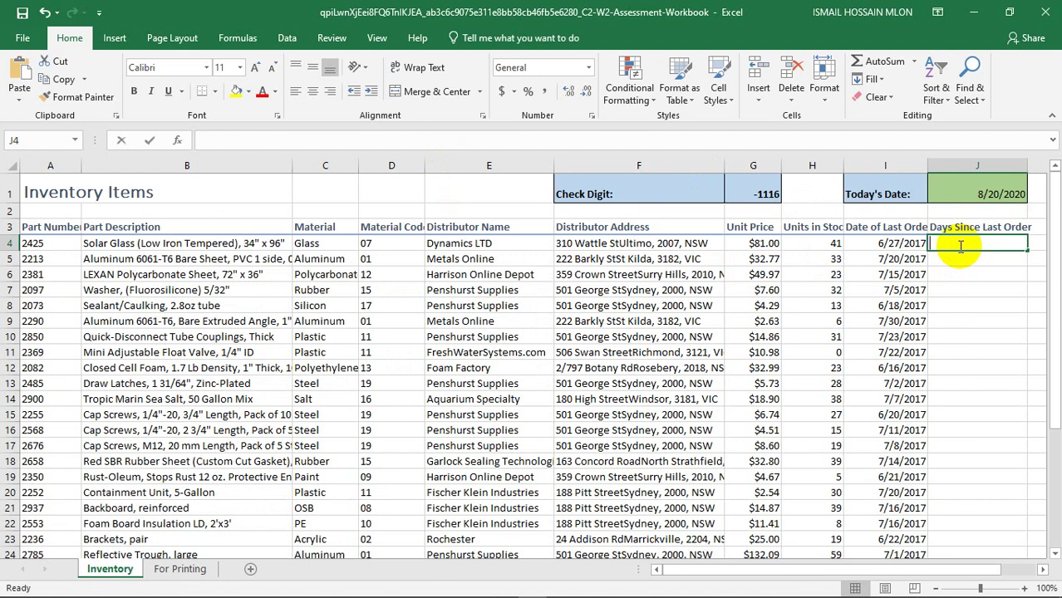
pyautogui.write('=to')
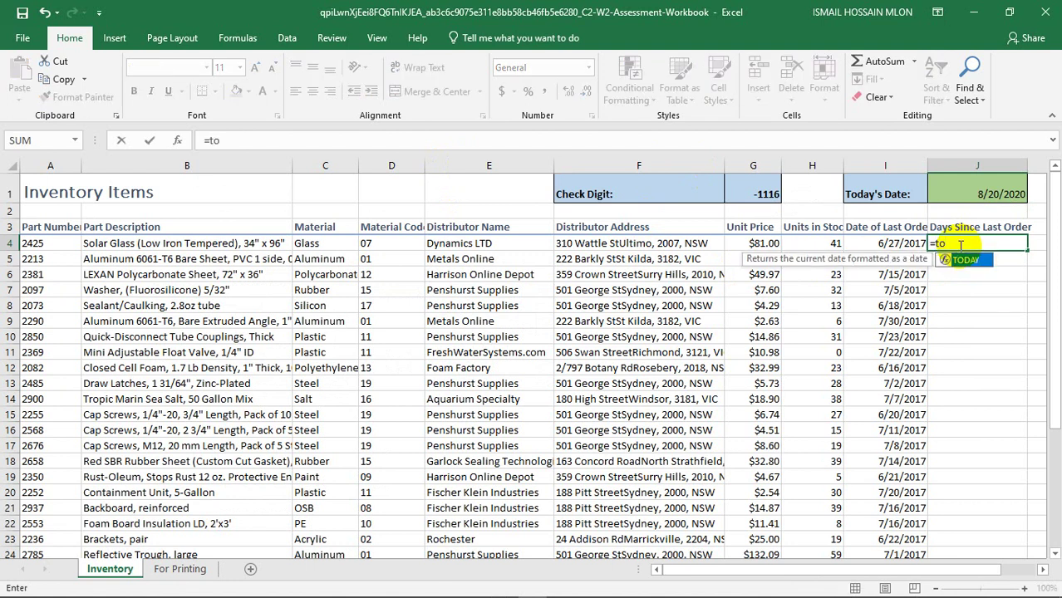
pyautogui.press('Tab')
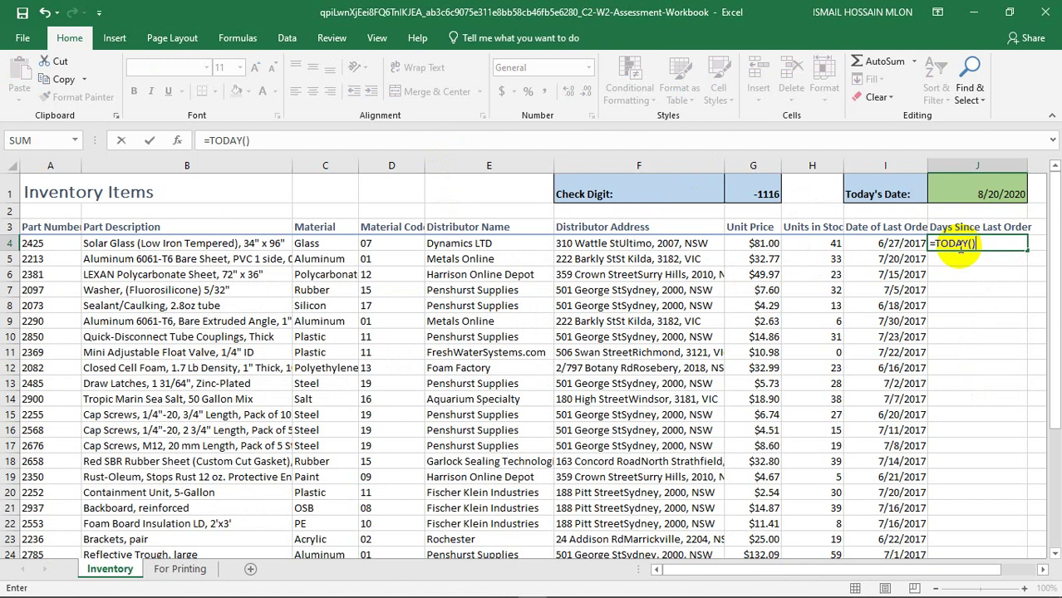
pyautogui.click(893, 244)
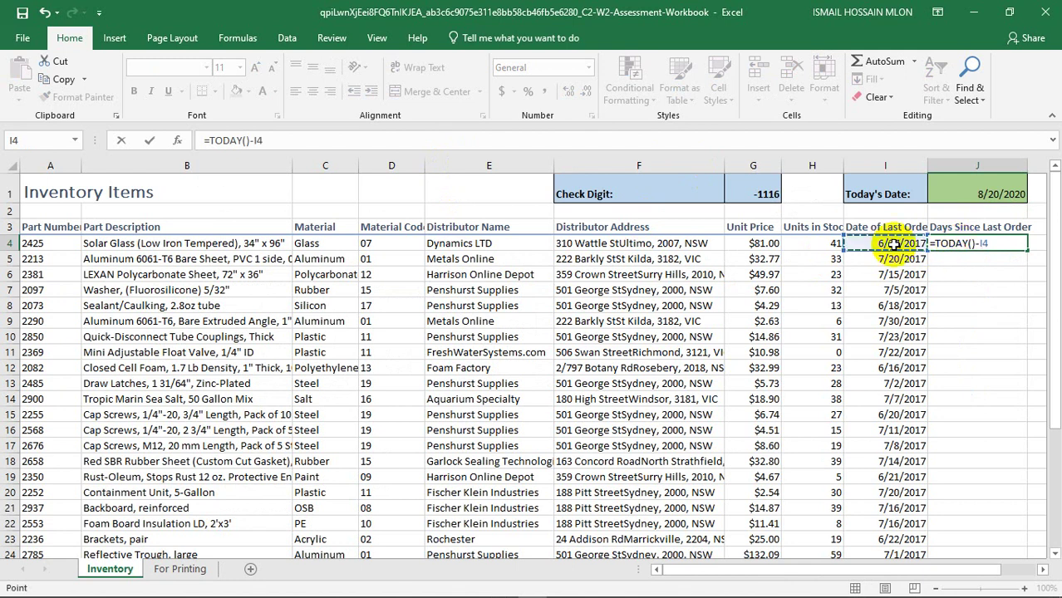
pyautogui.press('Return')
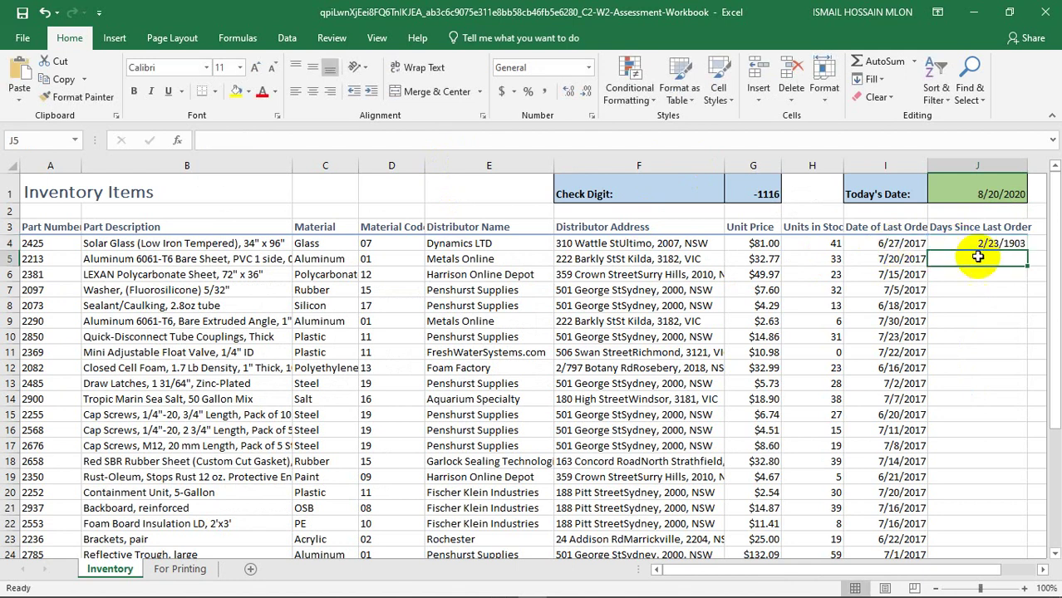
pyautogui.click(991, 242)
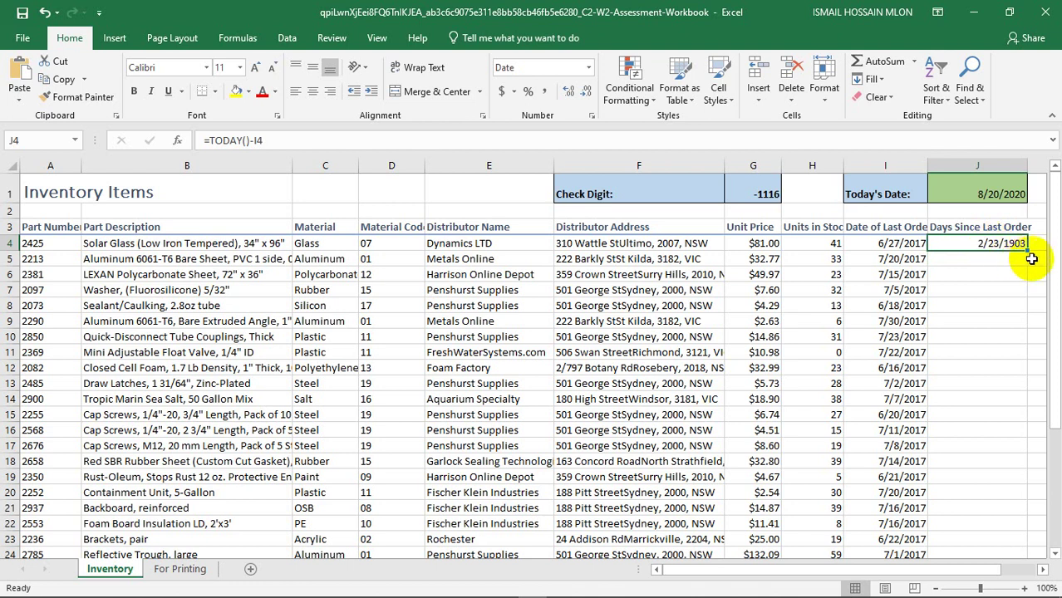
pyautogui.hotkey('ctrl', '1')
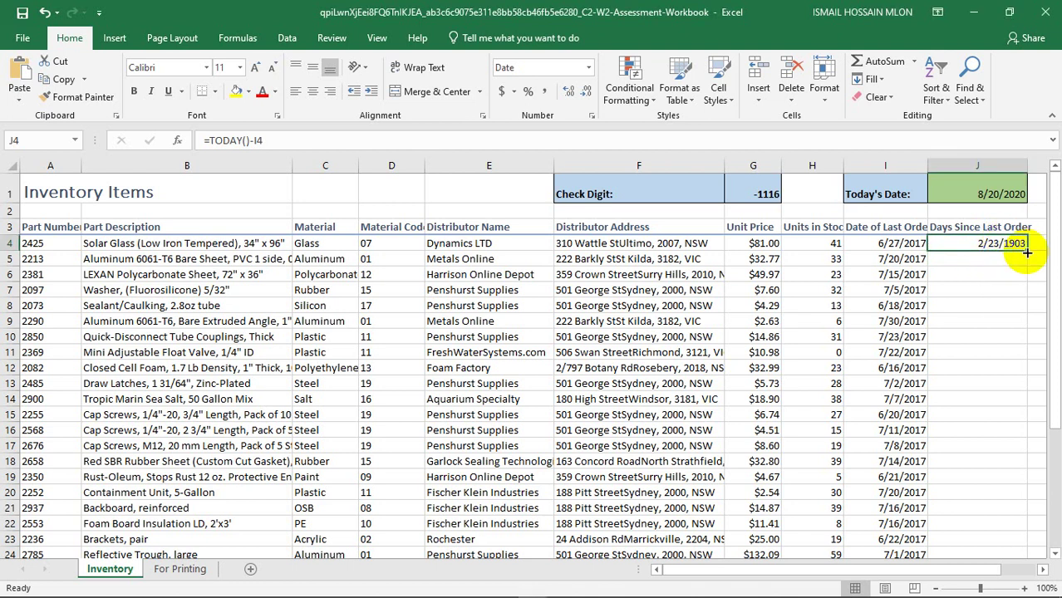
pyautogui.doubleClick(1025, 252)
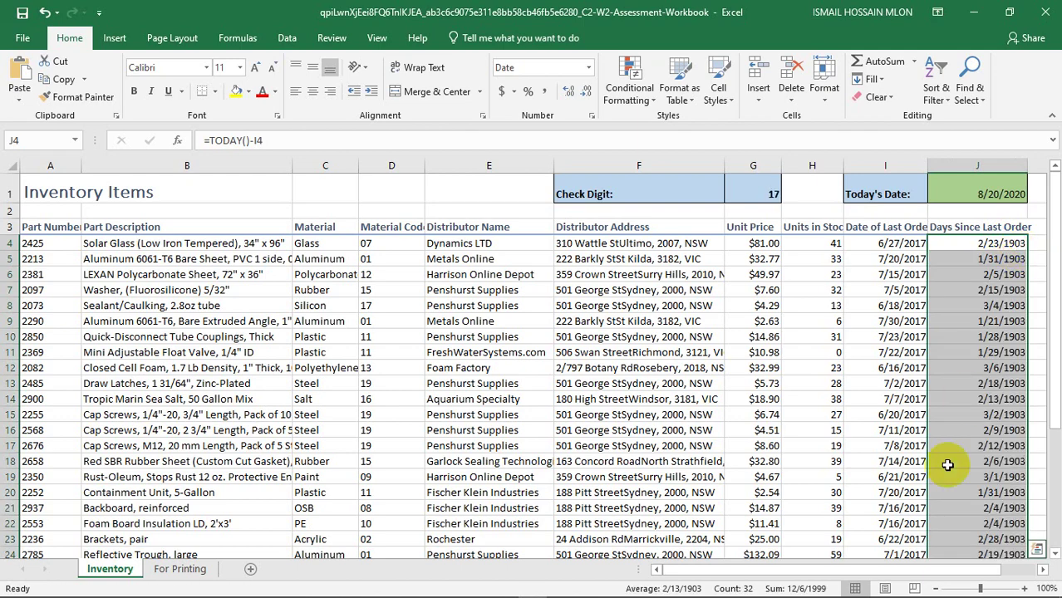
# Read the G1 check digit and enter 17 as question 2's answer.
pyautogui.hotkey('alt', 'Tab')
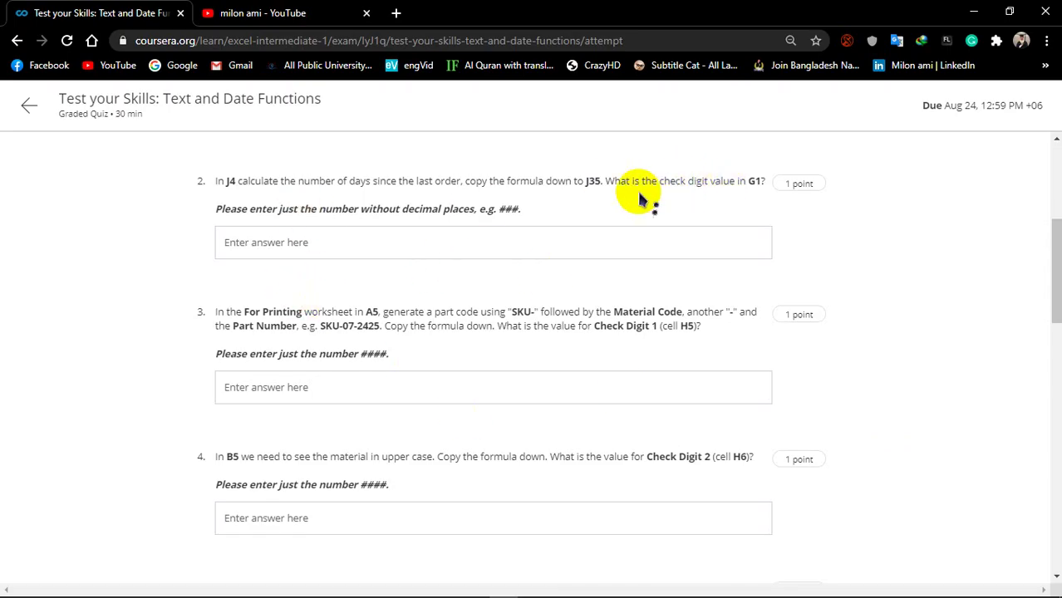
pyautogui.hotkey('alt', 'Tab')
pyautogui.click(753, 188)
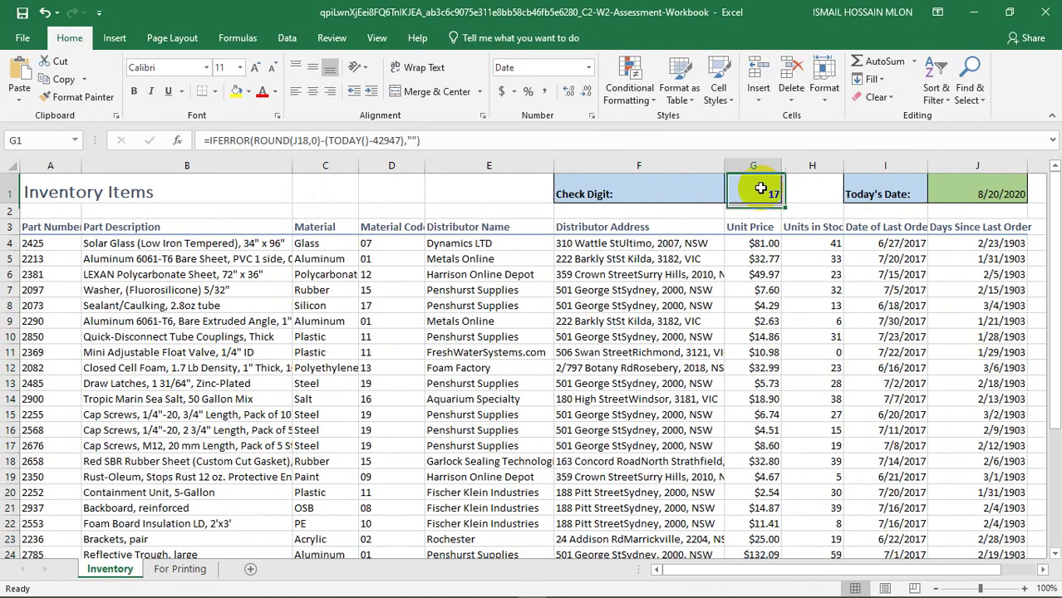
pyautogui.hotkey('alt', 'Tab')
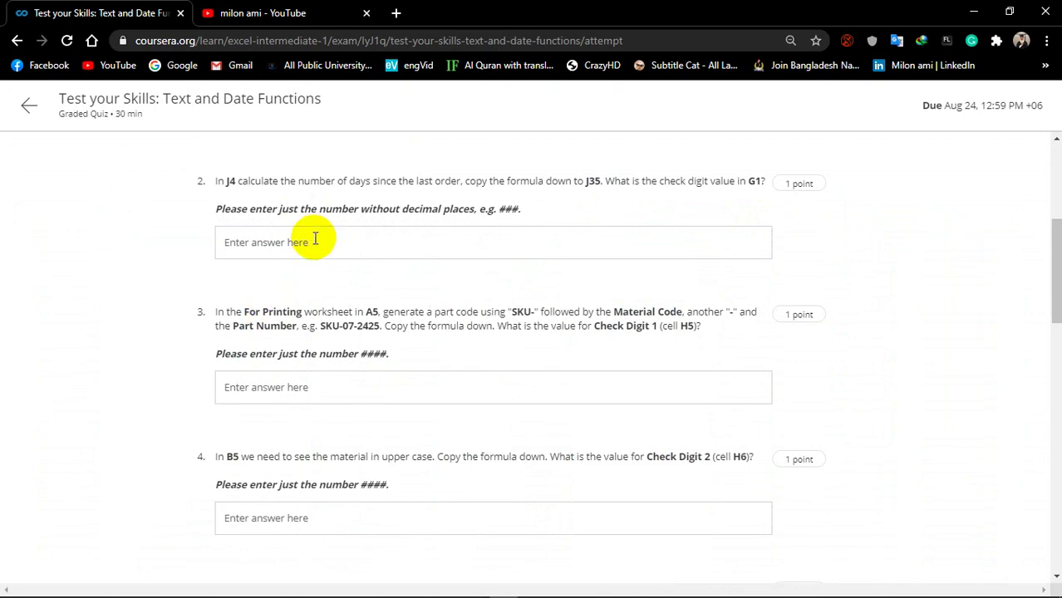
pyautogui.click(315, 240)
pyautogui.click(284, 280)
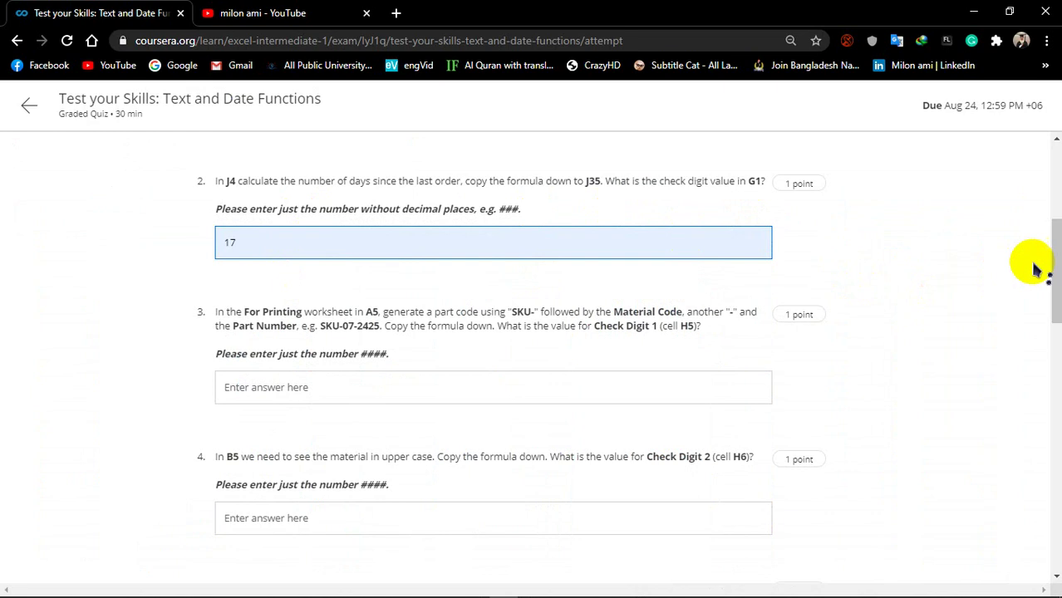
pyautogui.hotkey('alt', 'Tab')
pyautogui.moveTo(1048, 261); pyautogui.dragTo(1043, 296)
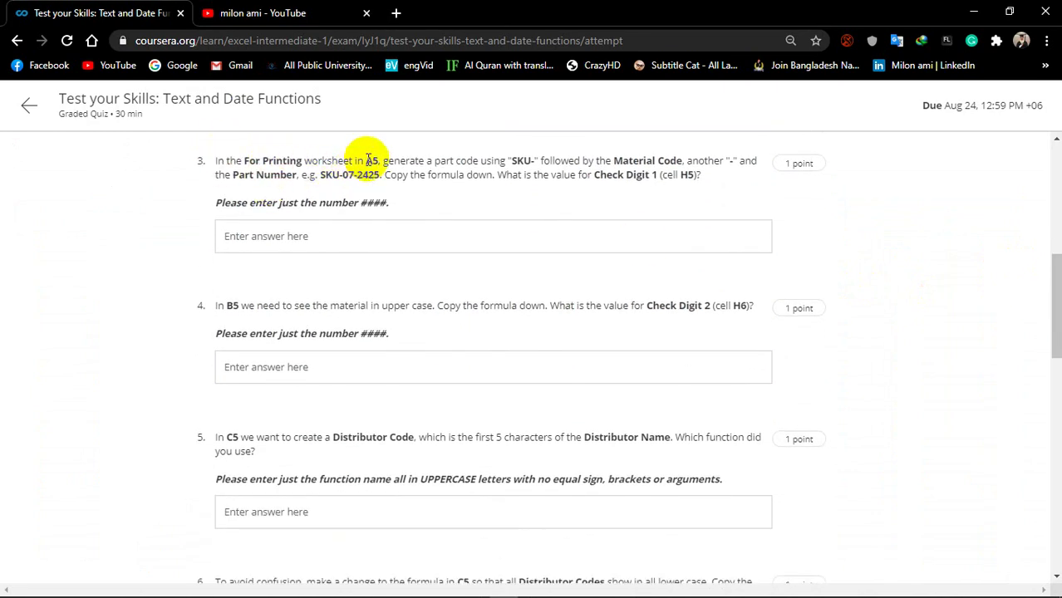
# Open the For Printing sheet and begin a CONCAT formula in A5.
pyautogui.hotkey('alt', 'Tab')
pyautogui.click(178, 568)
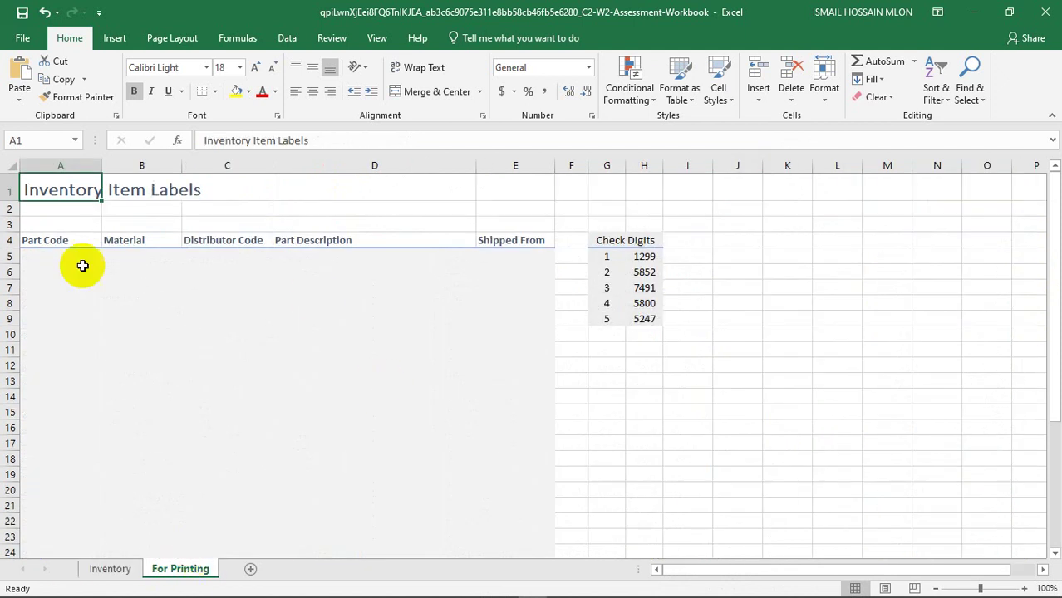
pyautogui.click(67, 256)
pyautogui.hotkey('alt', 'Tab')
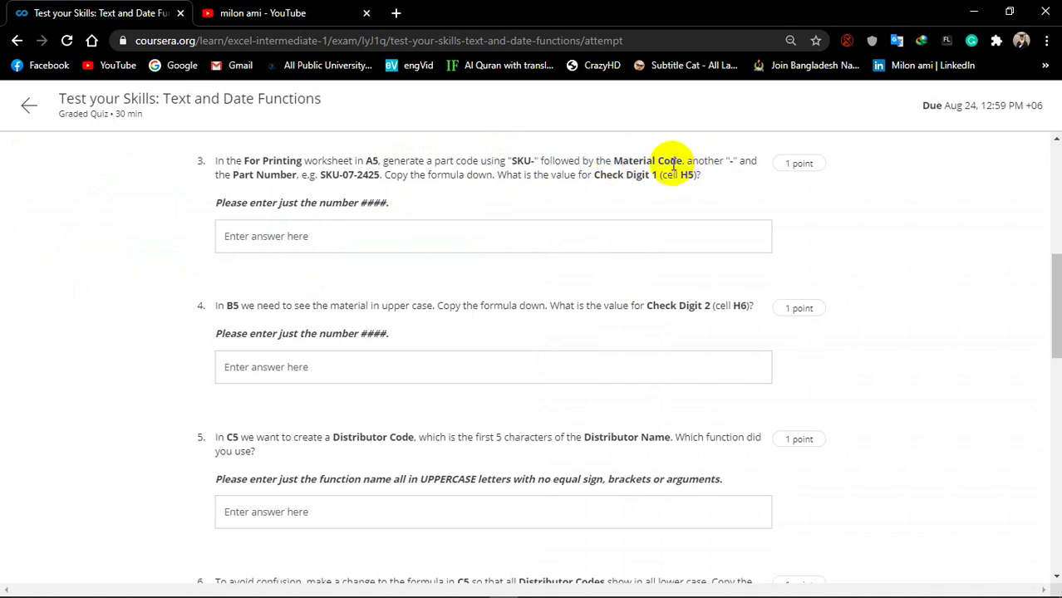
pyautogui.hotkey('alt', 'Tab')
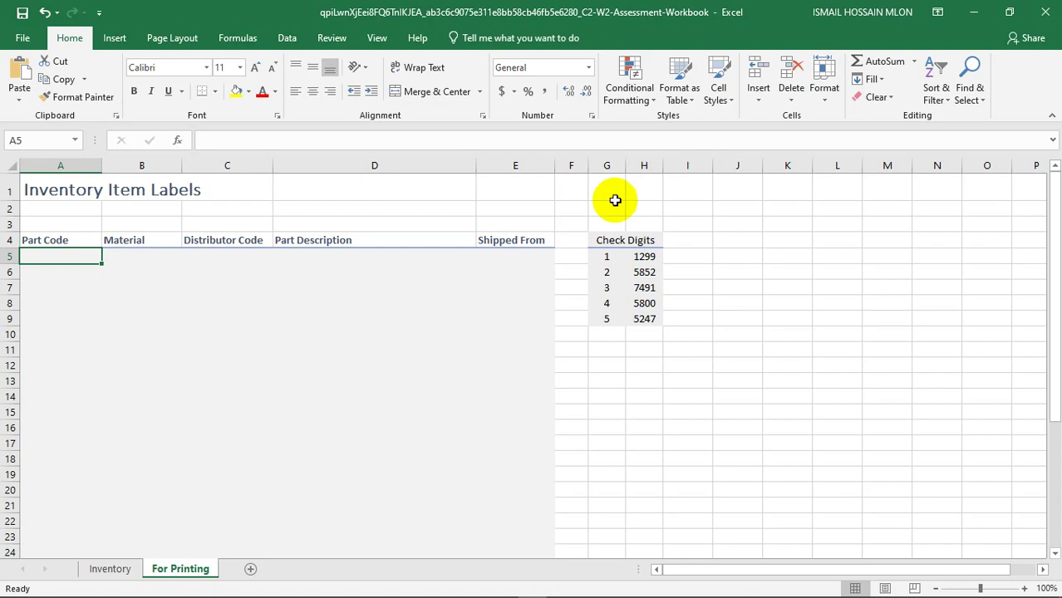
pyautogui.write('=')
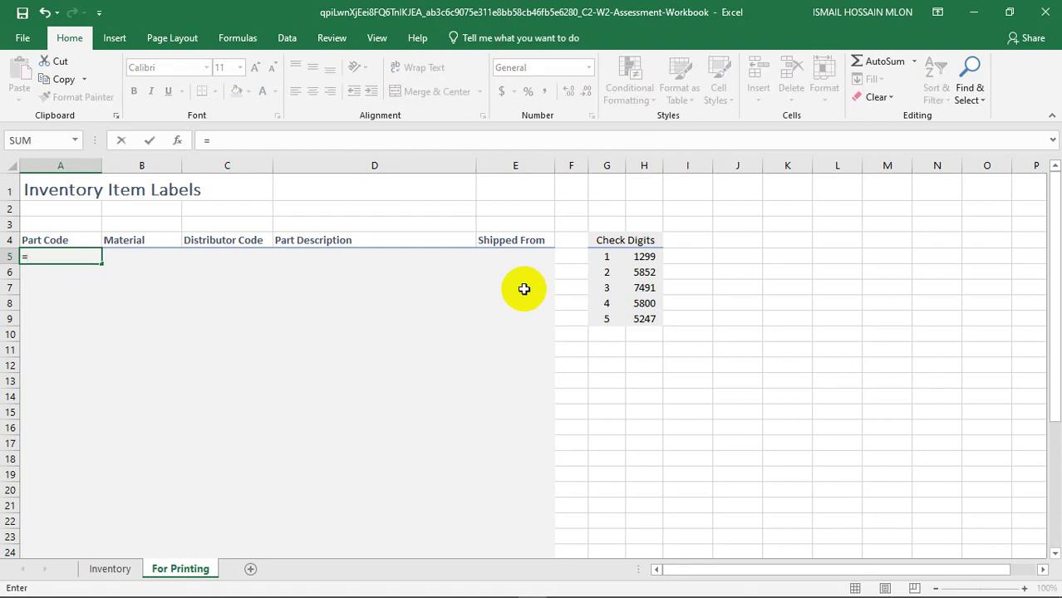
pyautogui.write('conc')
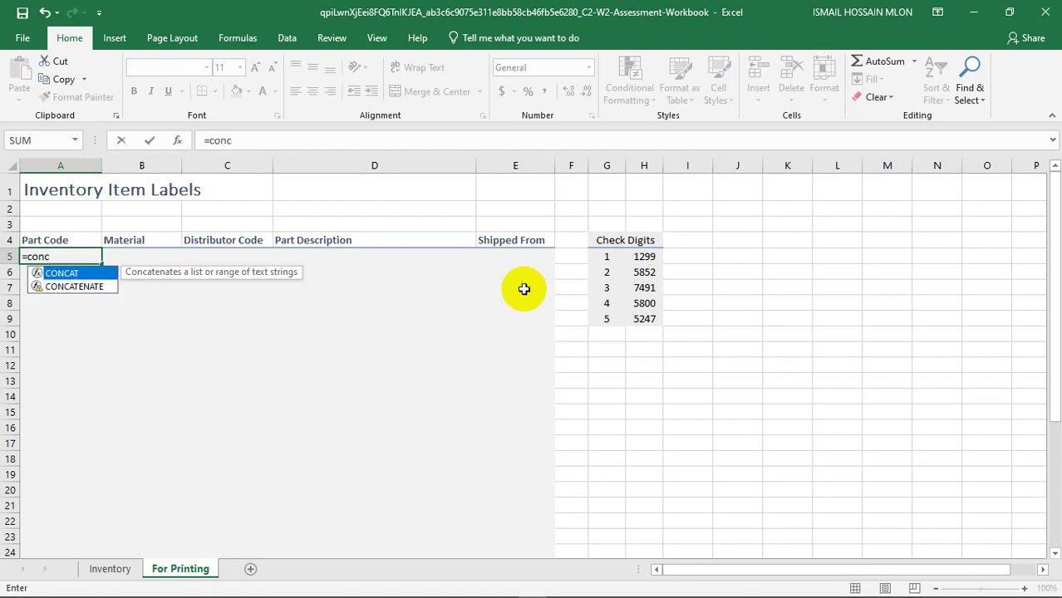
pyautogui.press('Tab')
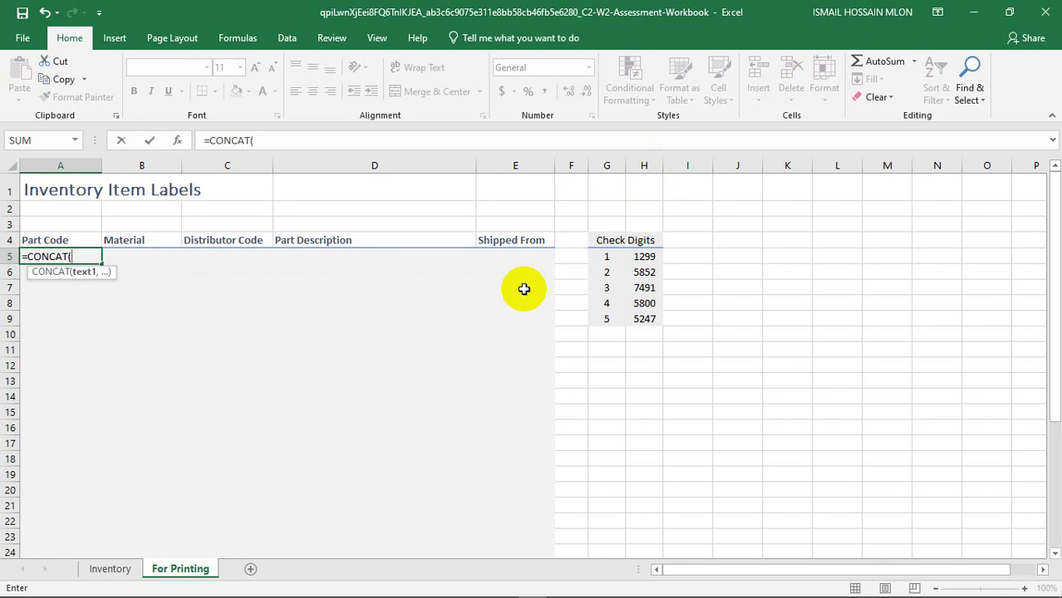
# Recheck the quiz wording and the Inventory sheet's Material Code column, then return to For Printing.
pyautogui.hotkey('alt', 'Tab')
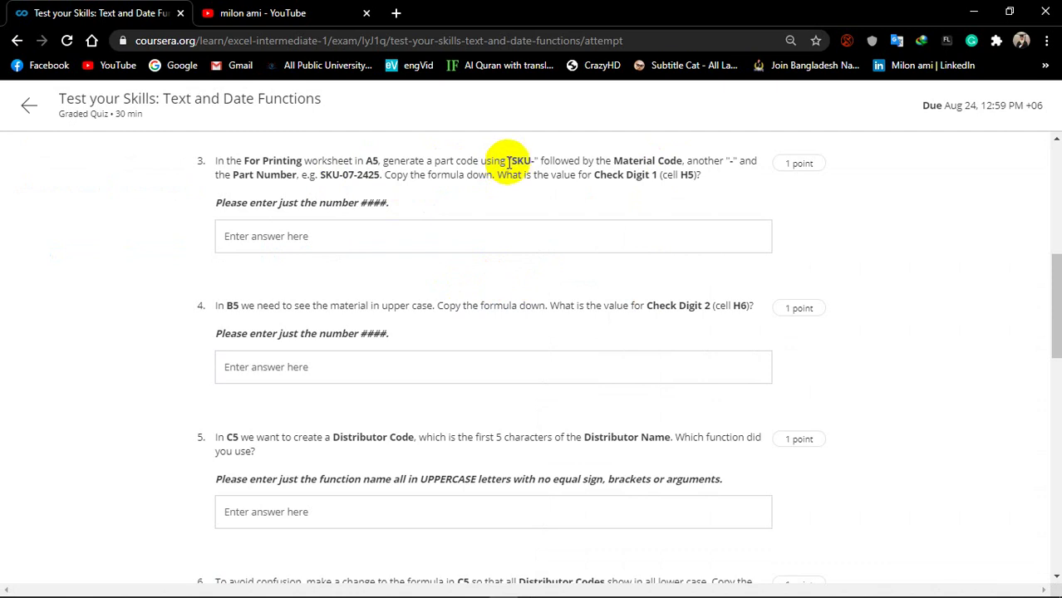
pyautogui.hotkey('alt', 'Tab')
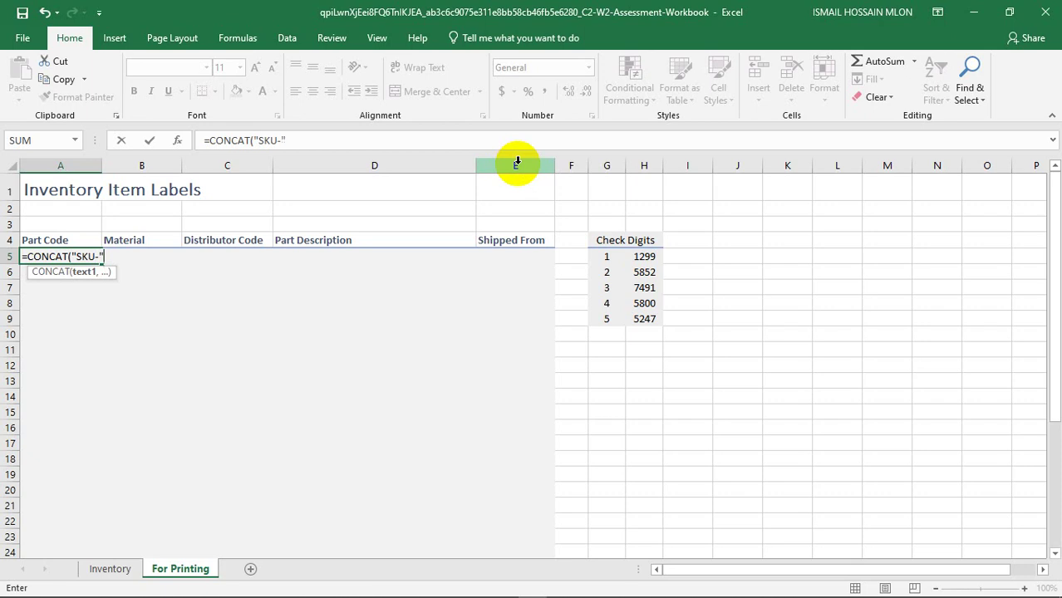
pyautogui.hotkey('alt', 'Tab')
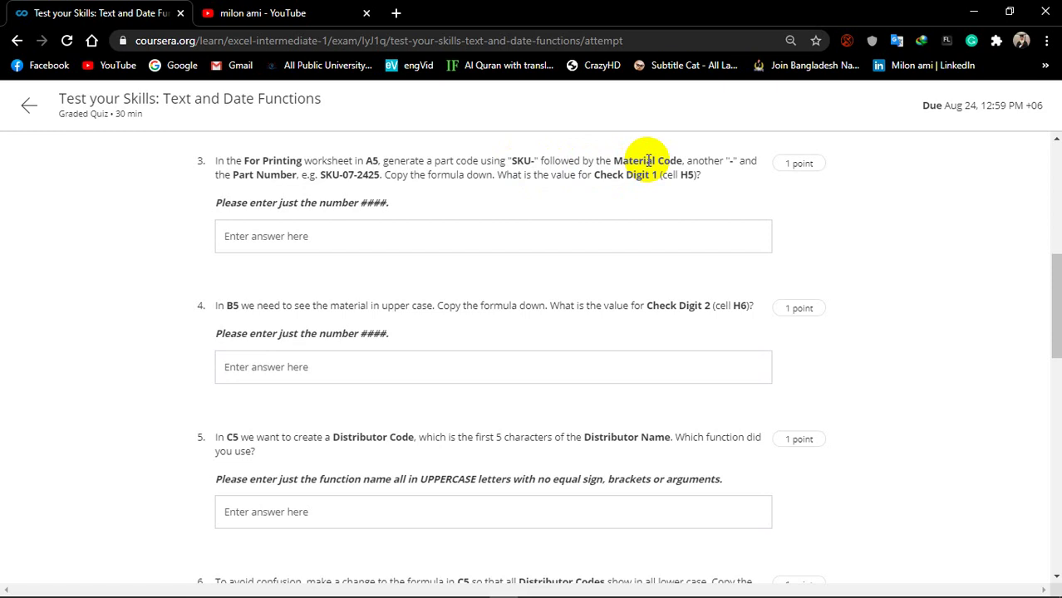
pyautogui.hotkey('alt', 'Tab')
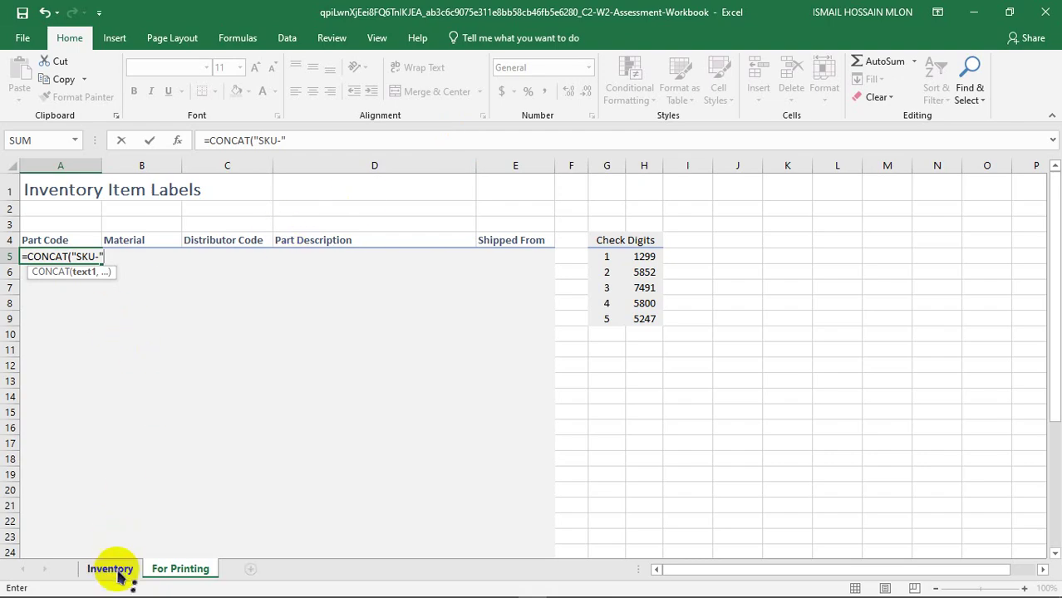
pyautogui.click(112, 570)
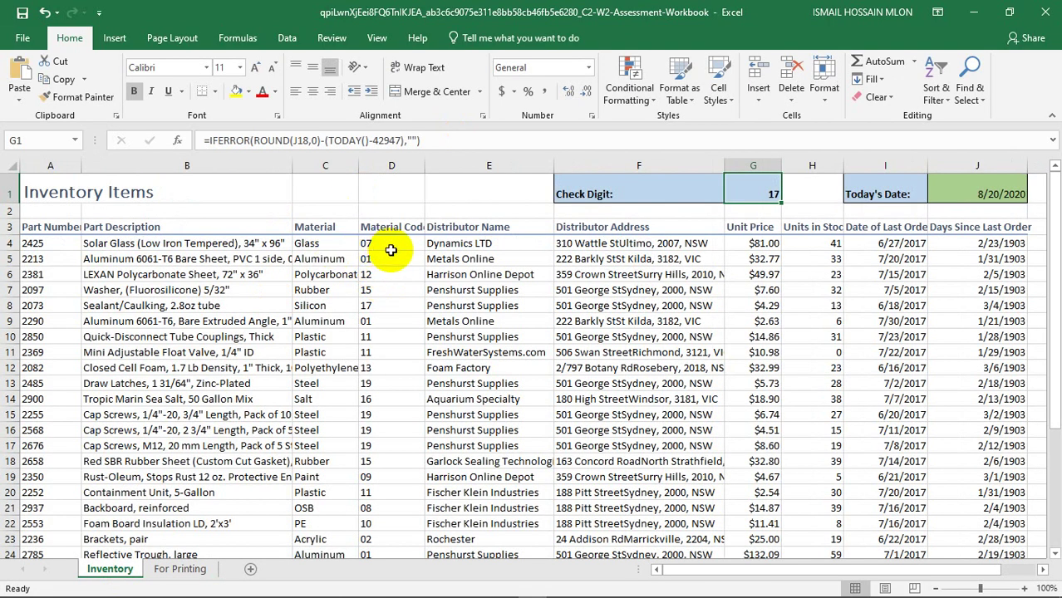
pyautogui.moveTo(425, 174); pyautogui.dragTo(438, 174)
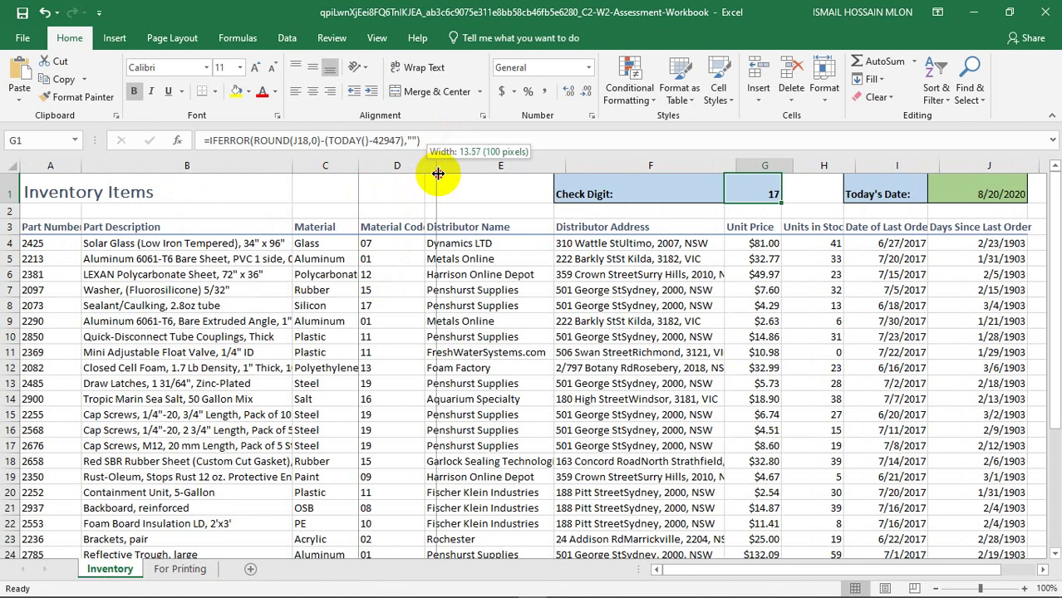
pyautogui.click(397, 247)
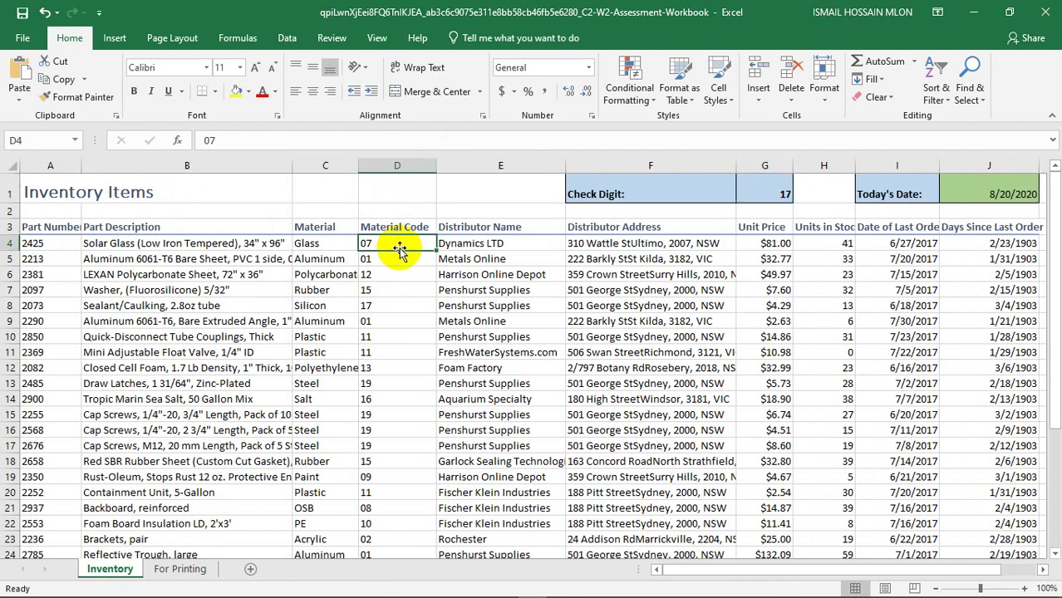
pyautogui.hotkey('ctrl', 'z')
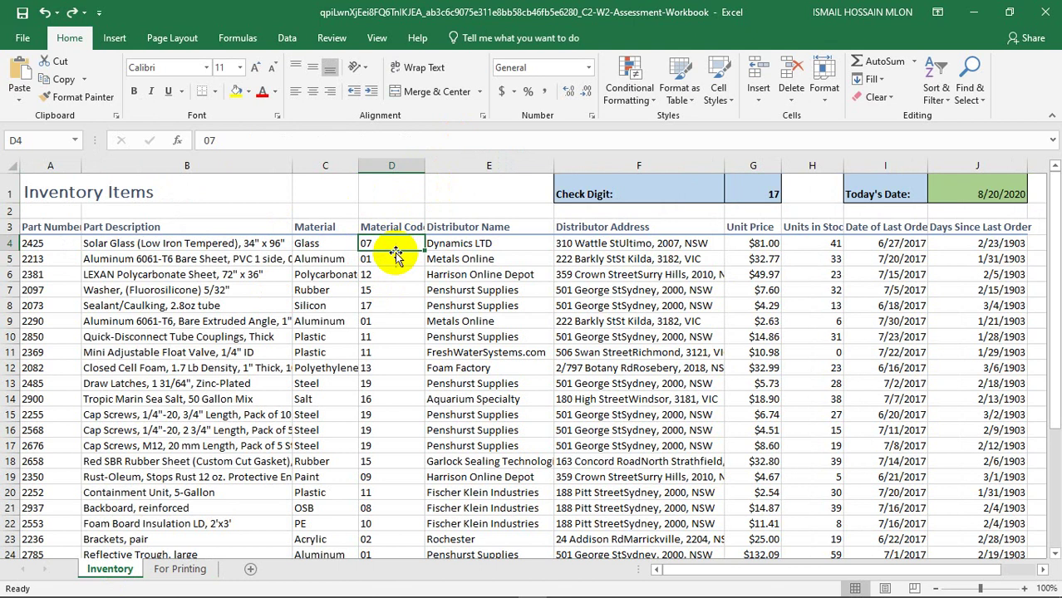
pyautogui.hotkey('ctrl', 'pagedown')
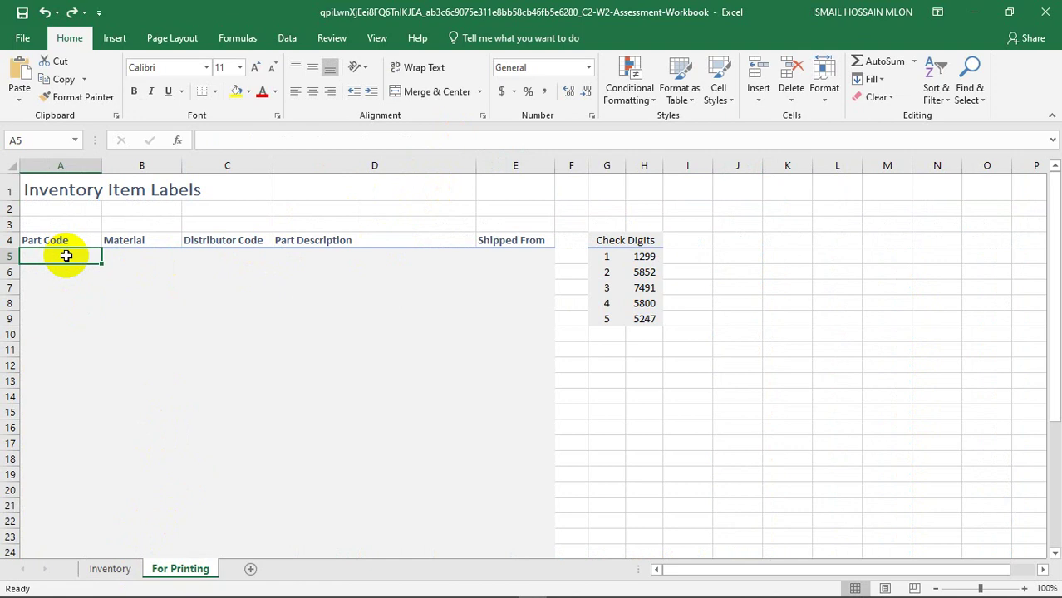
# Start =CONCAT("SKU-" in A5 and reference the material code in Inventory!D4.
pyautogui.write('=')
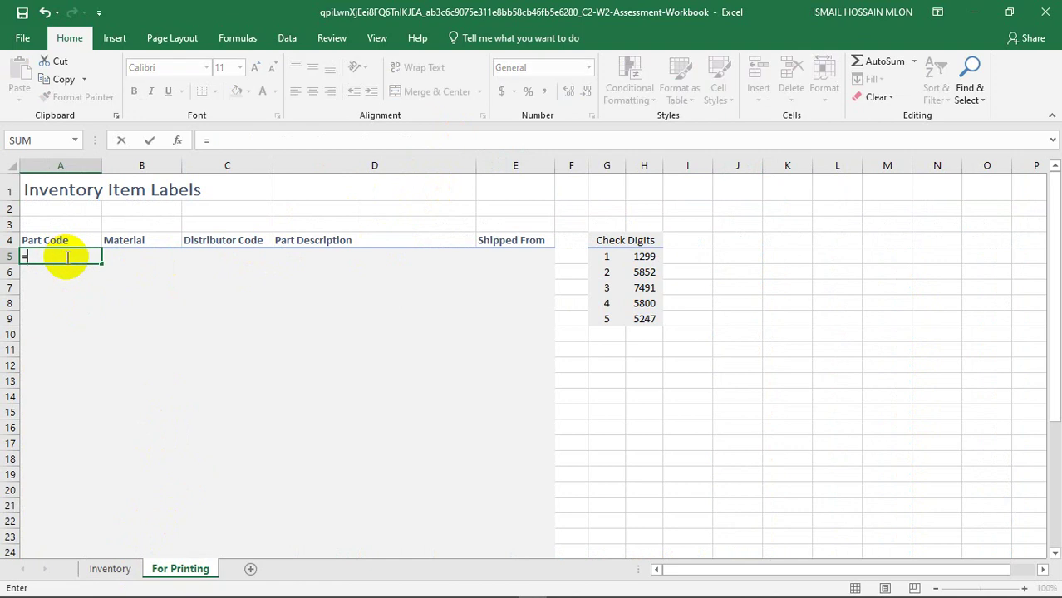
pyautogui.write('conc')
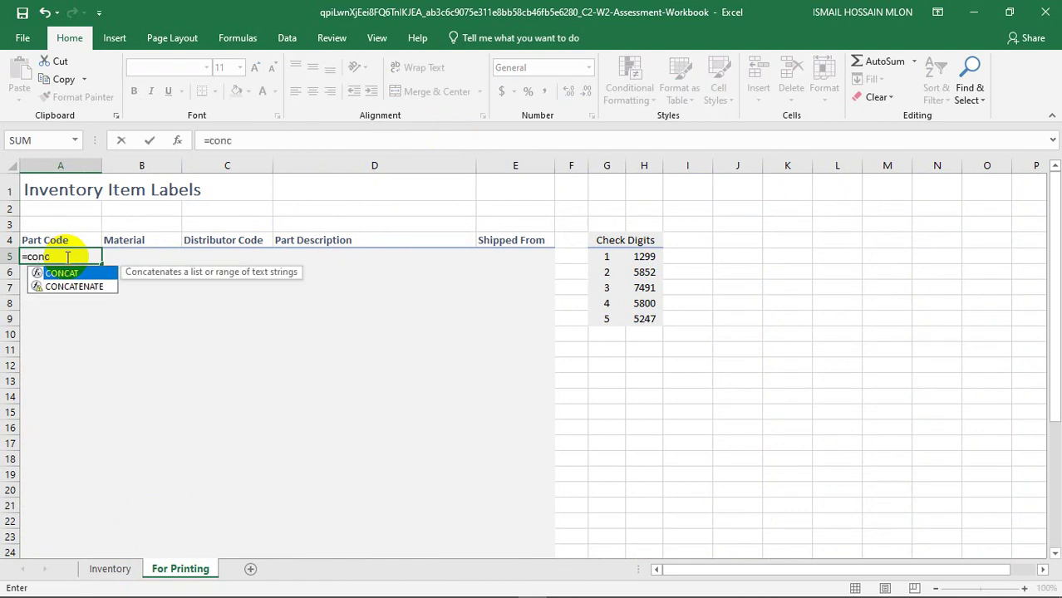
pyautogui.press('Tab')
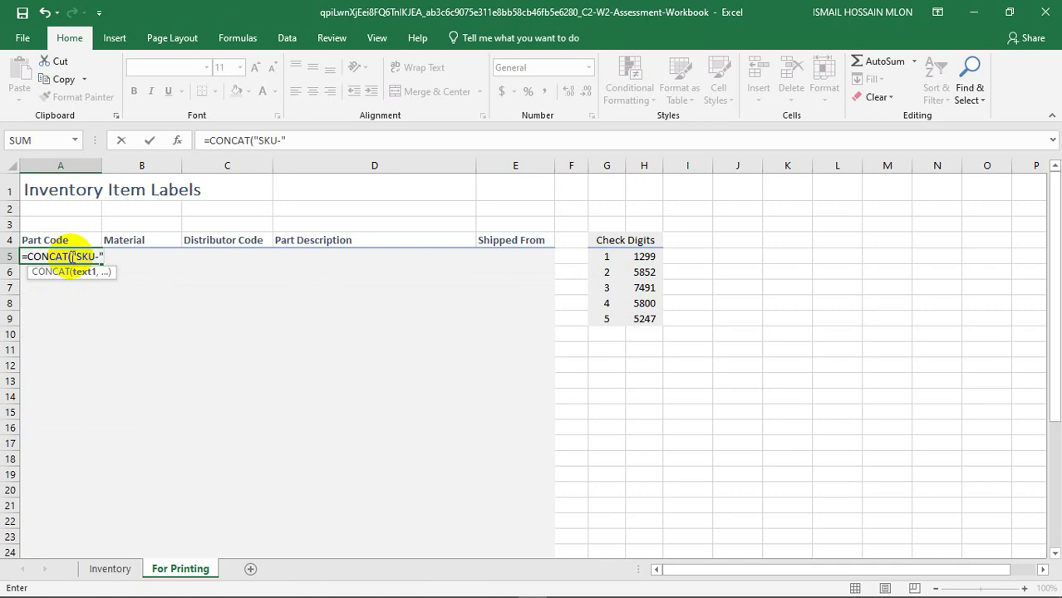
pyautogui.write(',')
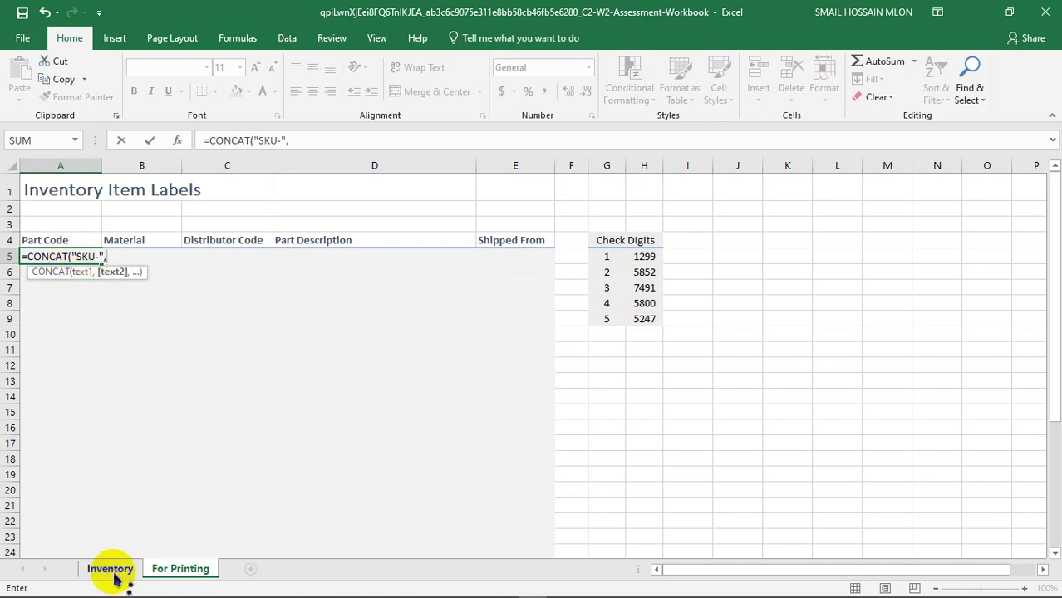
pyautogui.click(115, 574)
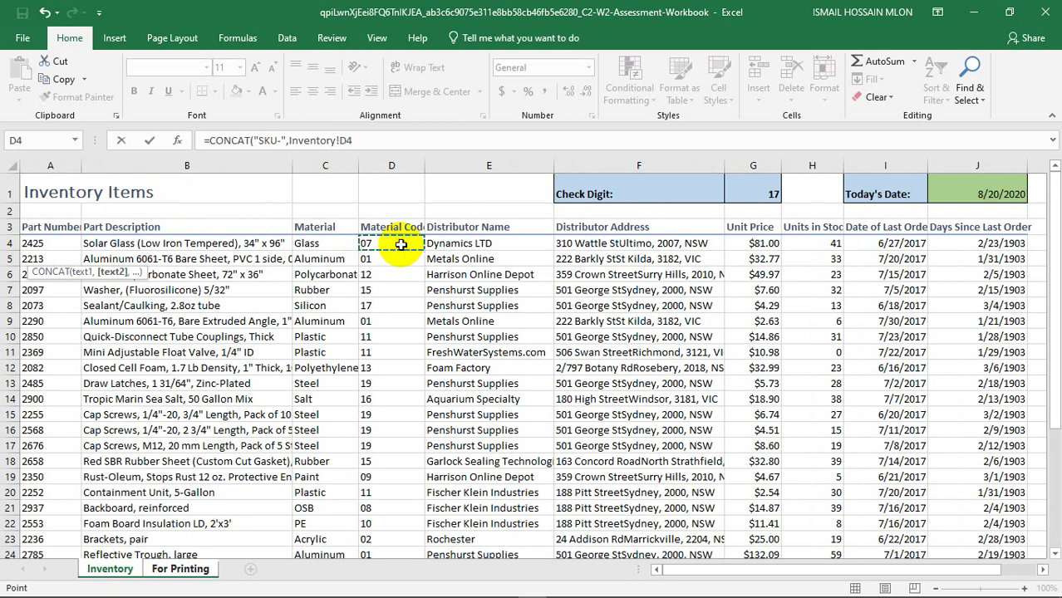
pyautogui.write(',')
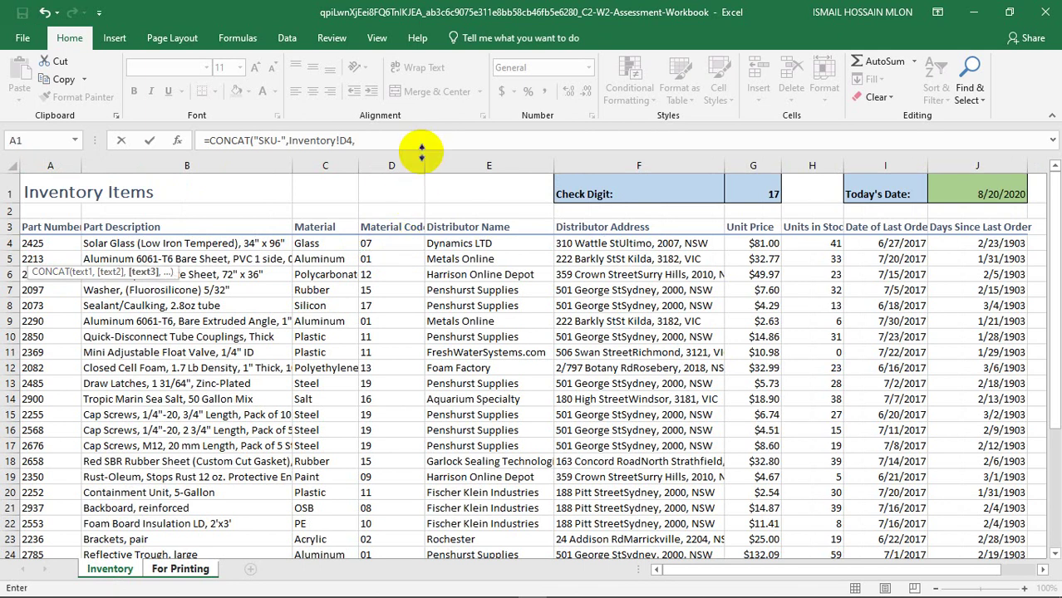
# Add "-" and the part number Inventory!A4 to finish the formula, showing SKU-07-2425.
pyautogui.hotkey('alt', 'Tab')
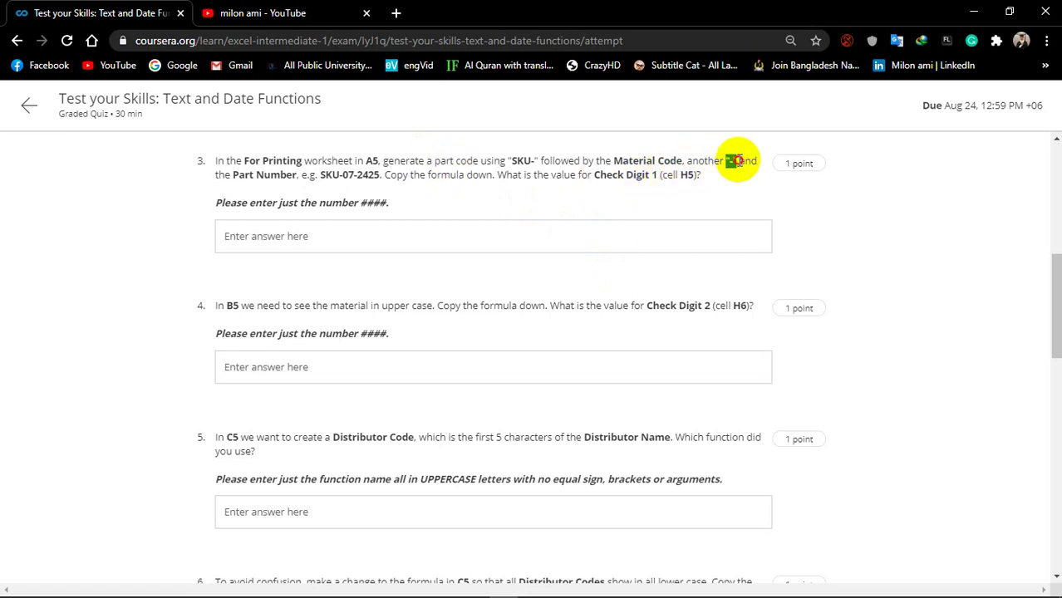
pyautogui.hotkey('alt', 'Tab')
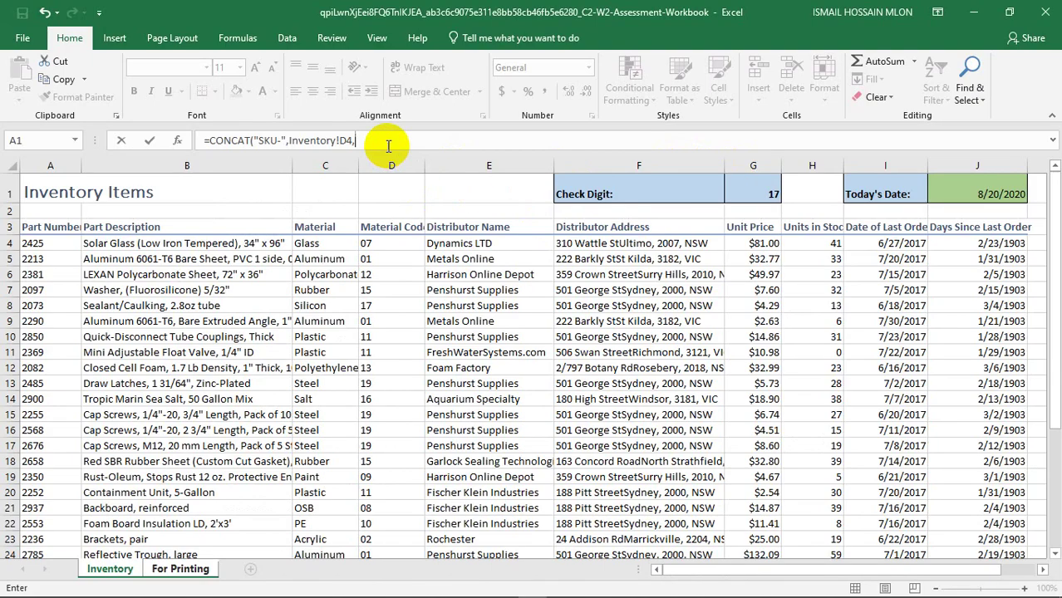
pyautogui.click(388, 145)
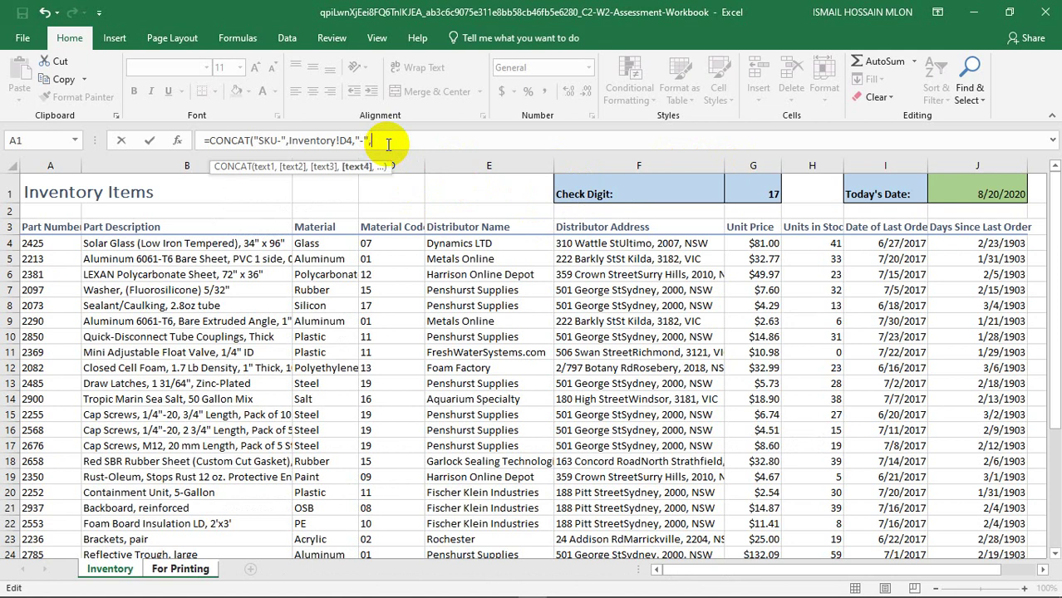
pyautogui.hotkey('alt', 'Tab')
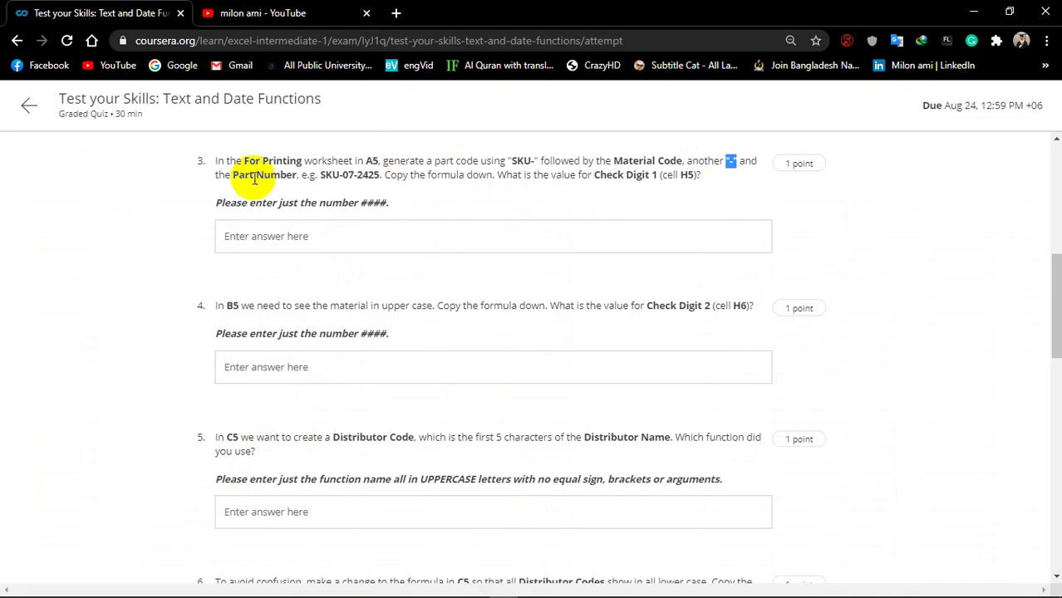
pyautogui.hotkey('alt', 'Tab')
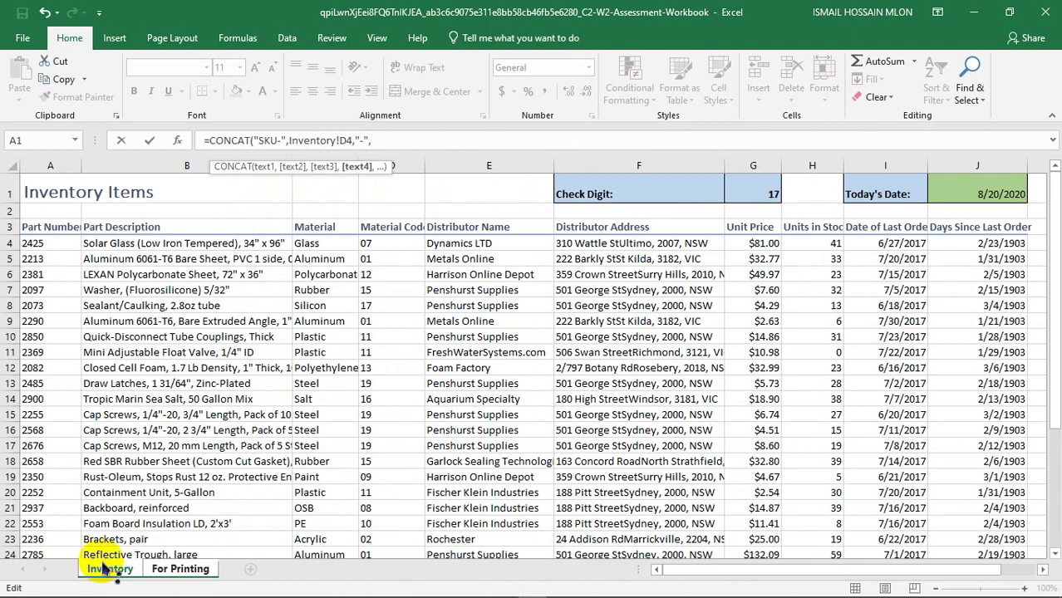
pyautogui.click(52, 244)
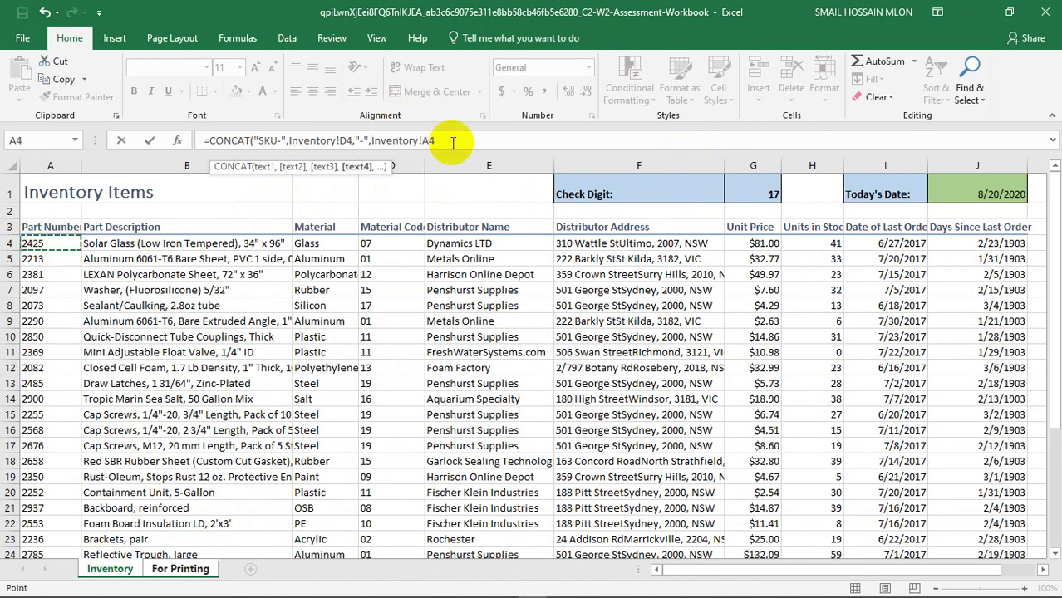
pyautogui.press('Return')
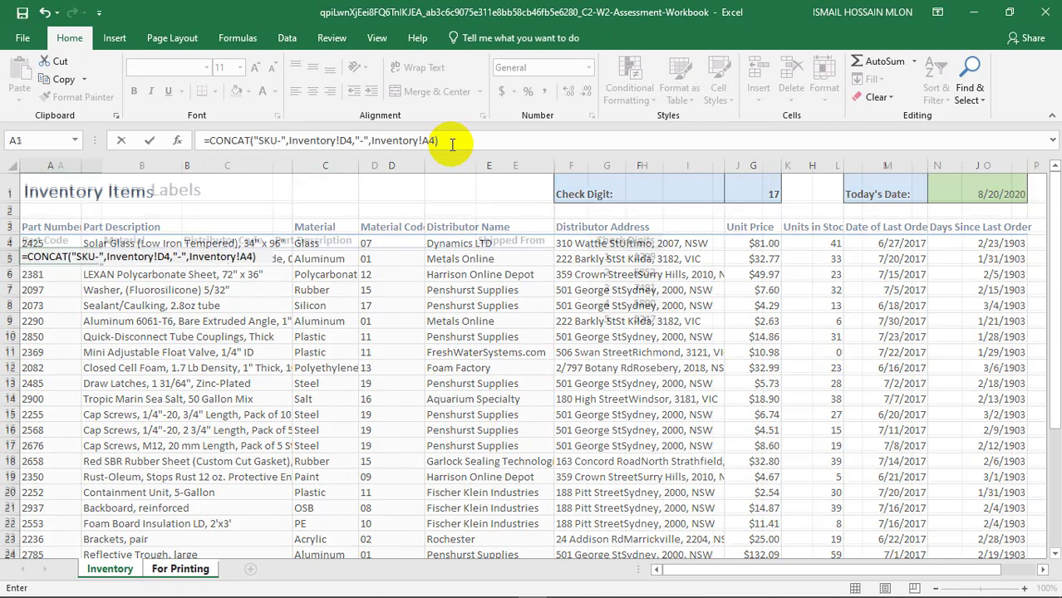
pyautogui.click(60, 256)
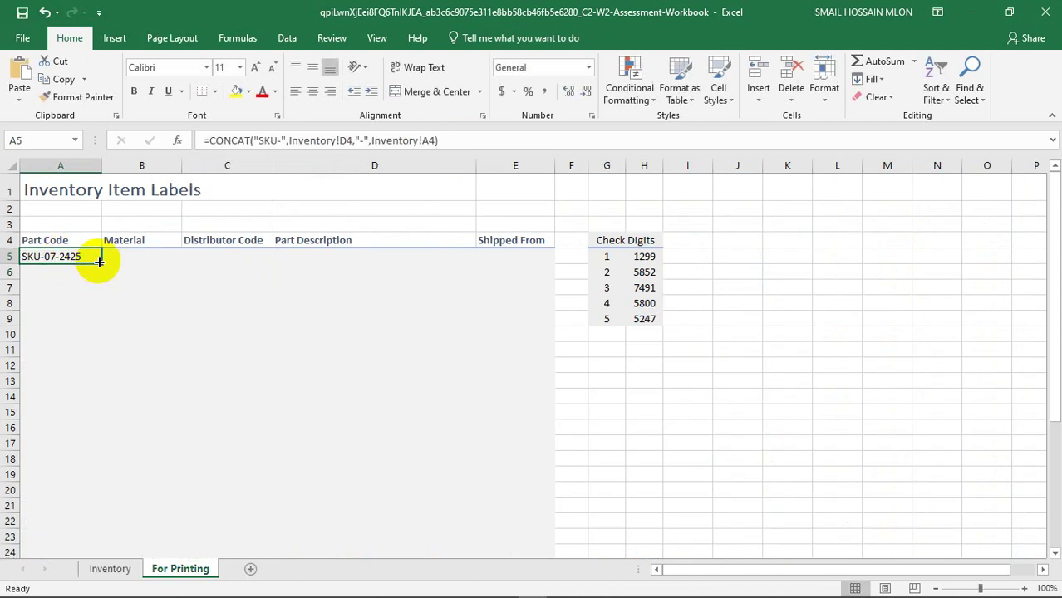
# Fill the A5 CONCAT formula down column A so Check Digit 1 reads 1767.
pyautogui.moveTo(101, 265)
pyautogui.mouseDown()
pyautogui.moveTo(113, 510)
pyautogui.moveTo(82, 515)
pyautogui.moveTo(82, 525)
pyautogui.mouseUp()
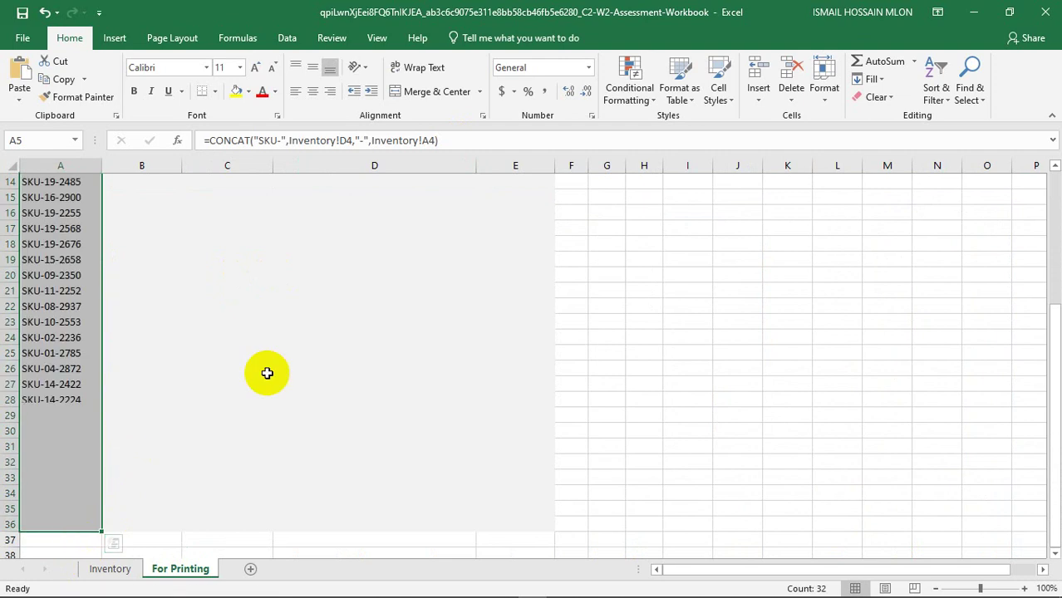
pyautogui.moveTo(1054, 379); pyautogui.dragTo(1043, 249)
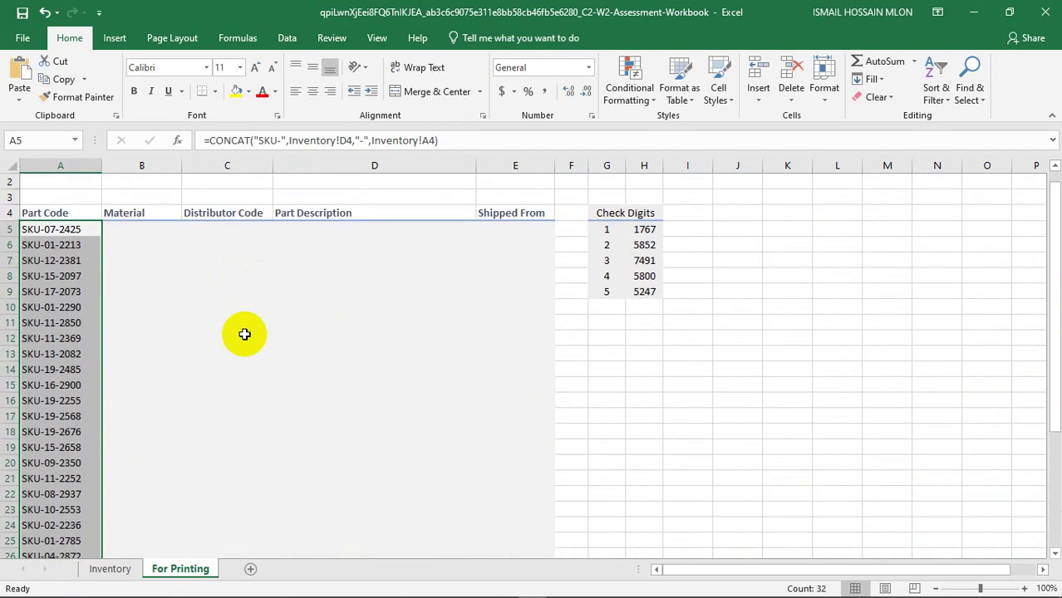
pyautogui.click(249, 291)
pyautogui.click(72, 230)
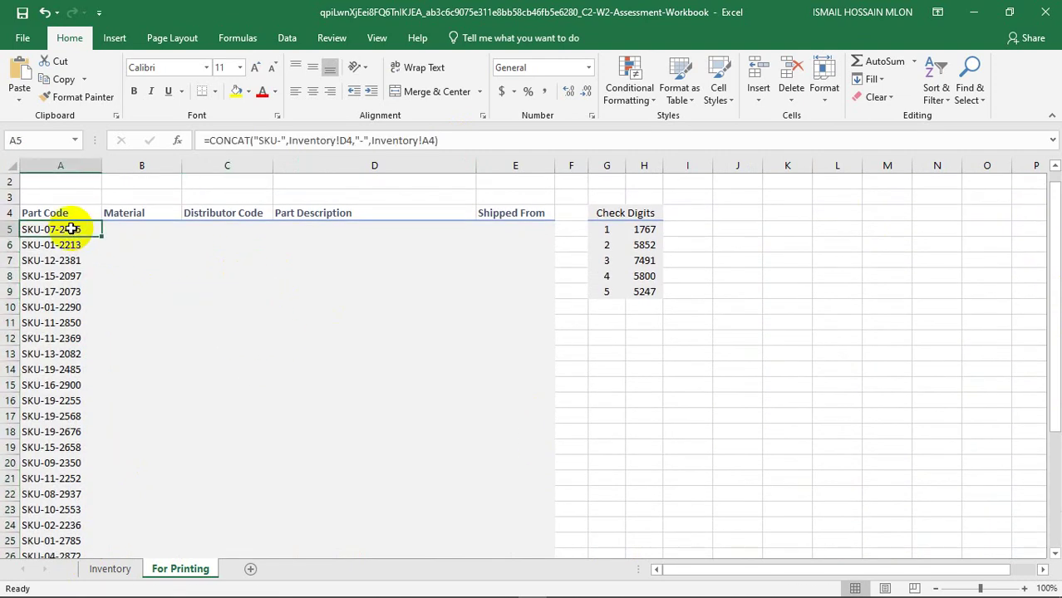
pyautogui.hotkey('alt', 'Tab')
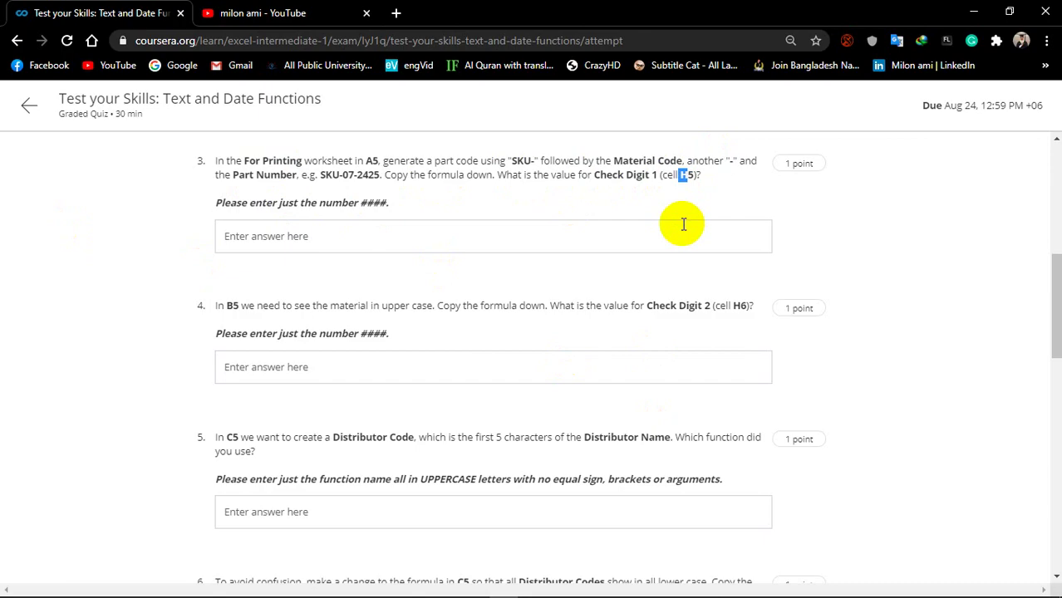
# Read 1767 from H5, enter it for quiz question 3, and scroll to question 4.
pyautogui.hotkey('alt', 'Tab')
pyautogui.click(641, 231)
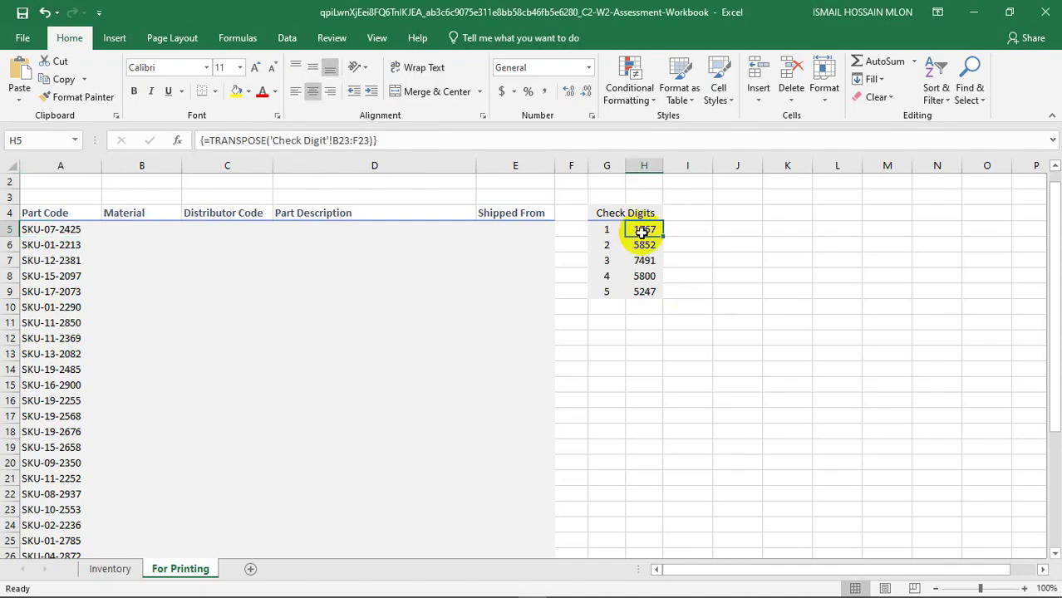
pyautogui.click(30, 138)
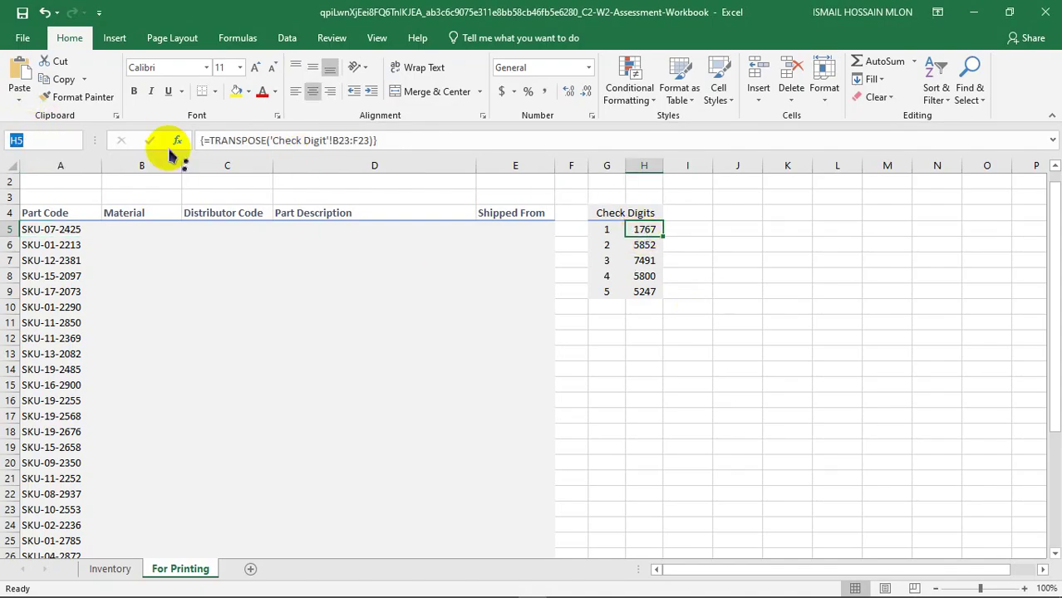
pyautogui.hotkey('alt', 'Tab')
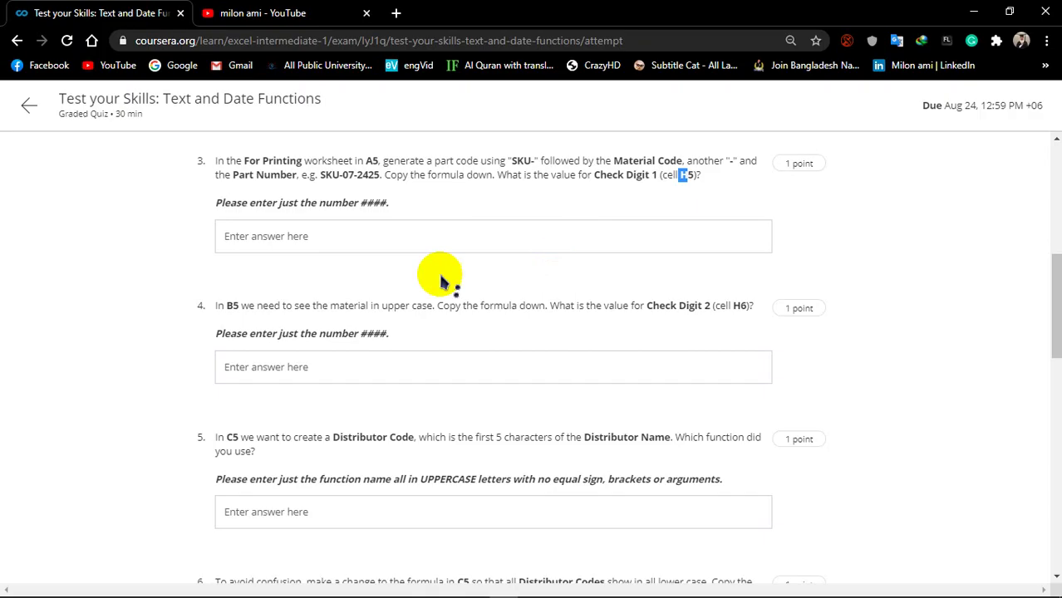
pyautogui.click(303, 236)
pyautogui.click(296, 270)
pyautogui.write('1767')
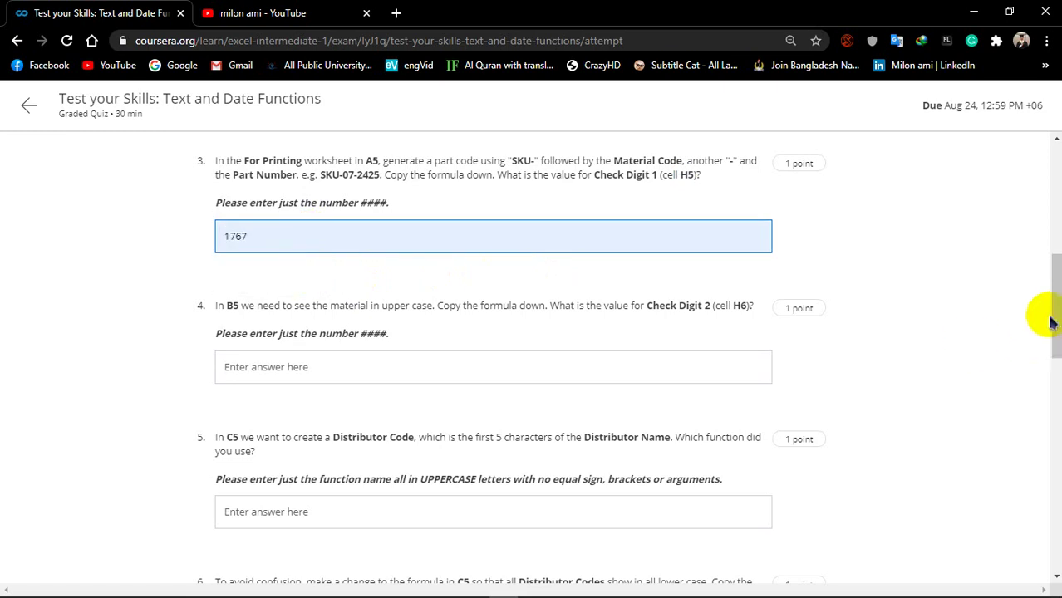
pyautogui.moveTo(1050, 310); pyautogui.dragTo(1057, 348)
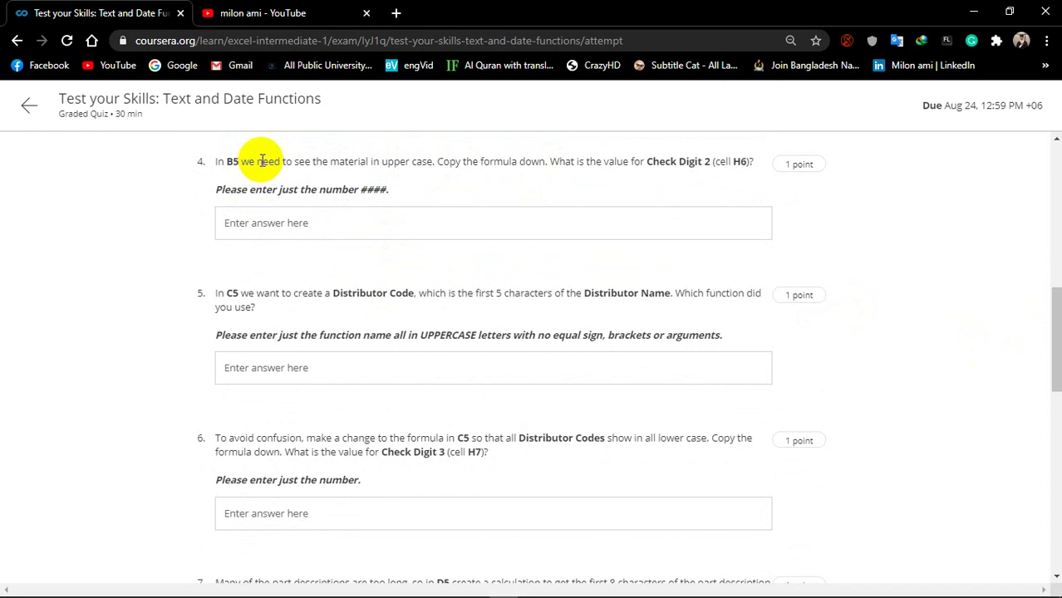
pyautogui.hotkey('alt', 'Tab')
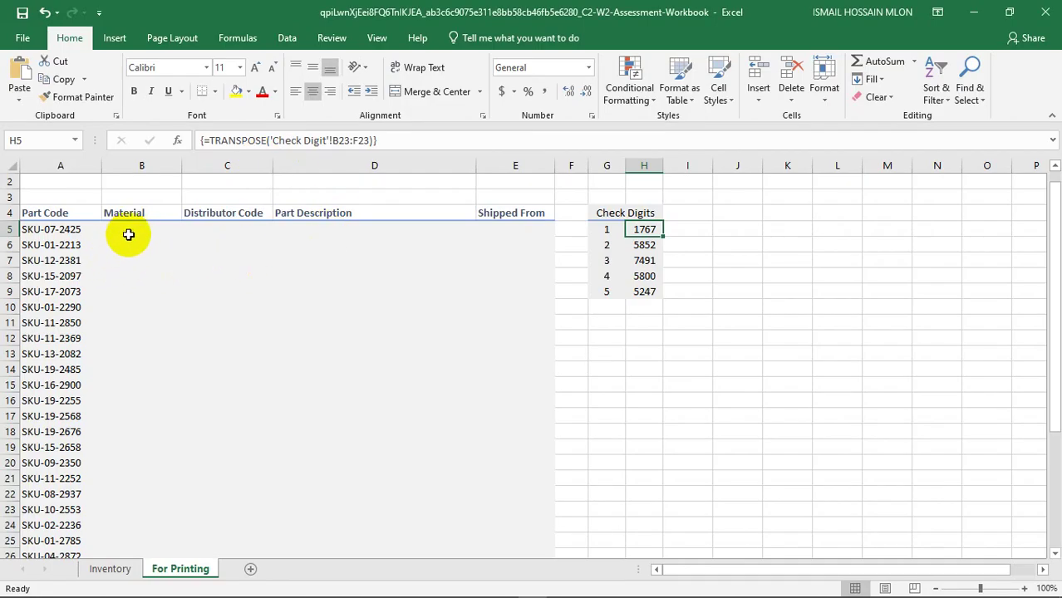
# Enter =UPPER(Inventory!C4) in B5 so it shows GLASS.
pyautogui.click(130, 233)
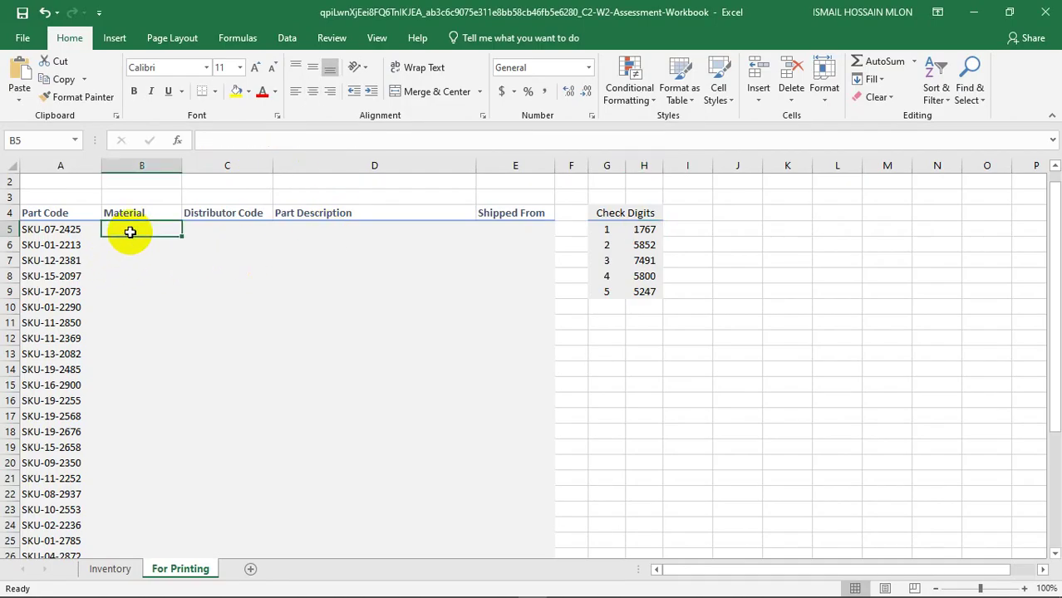
pyautogui.write('=upp')
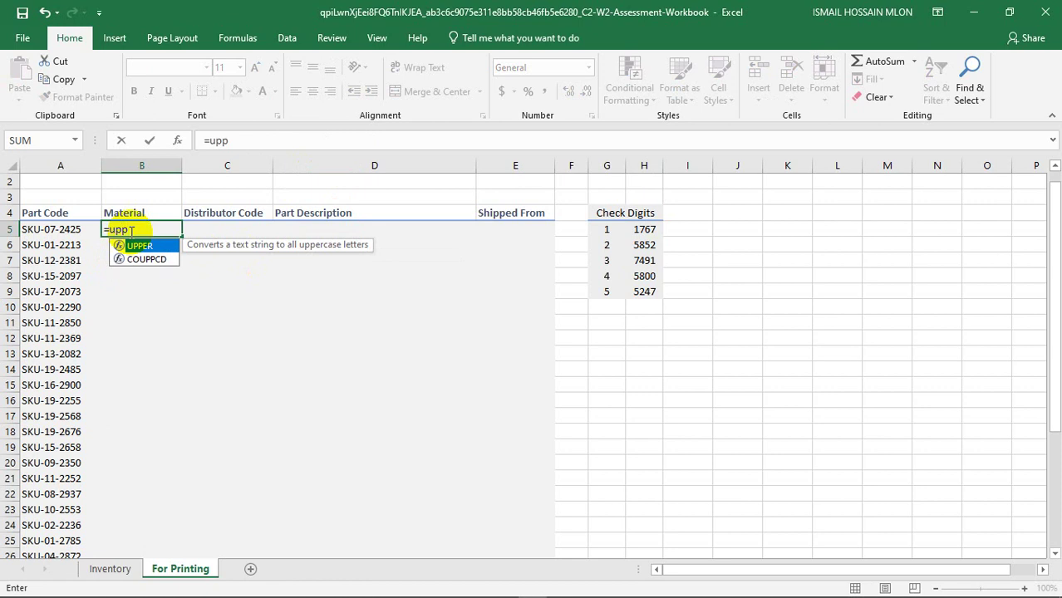
pyautogui.press('Tab')
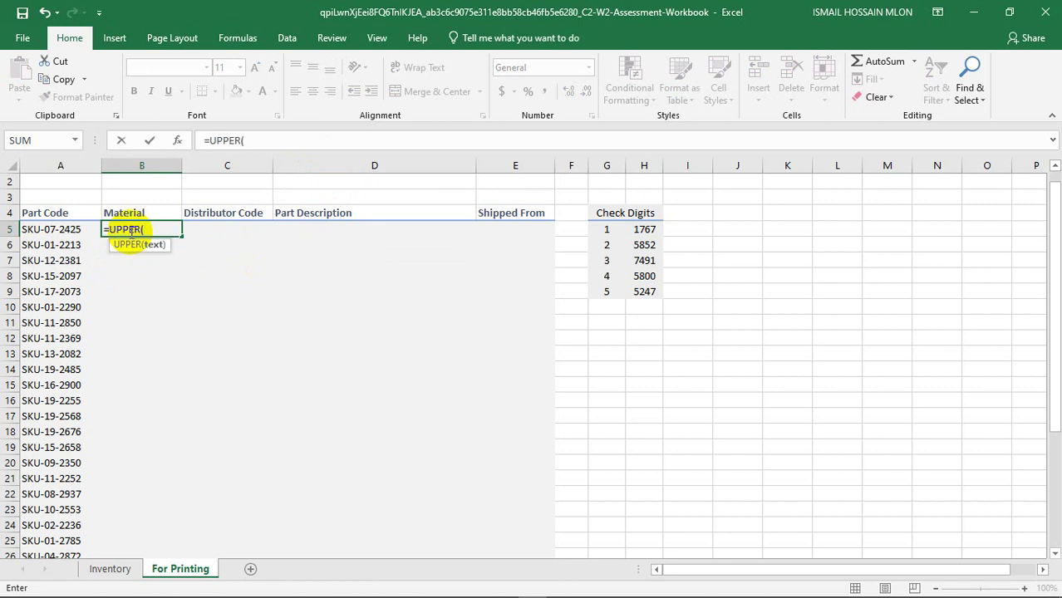
pyautogui.hotkey('alt', 'Tab')
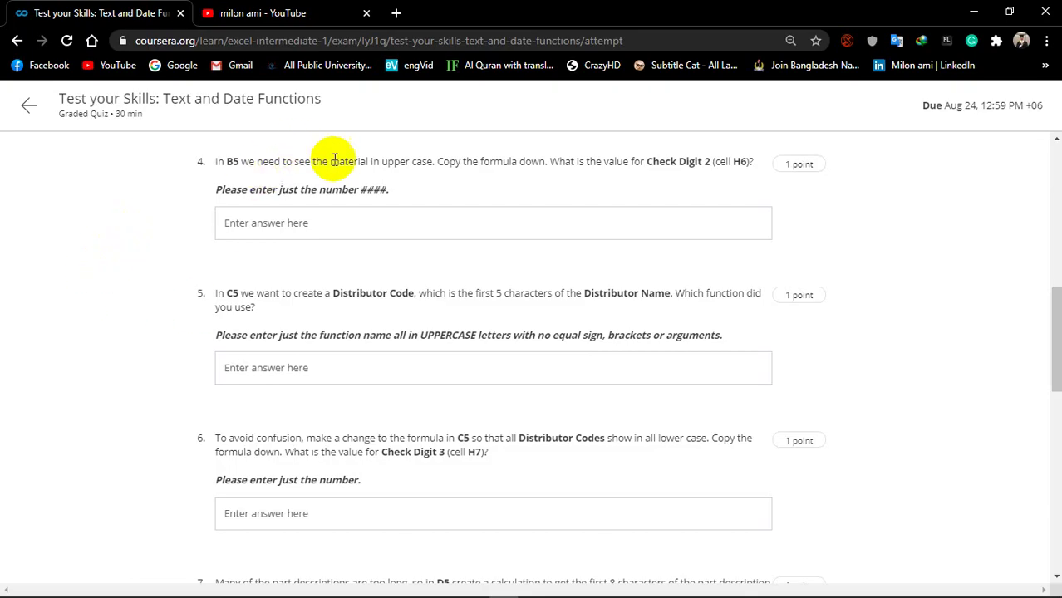
pyautogui.moveTo(331, 161); pyautogui.dragTo(363, 161)
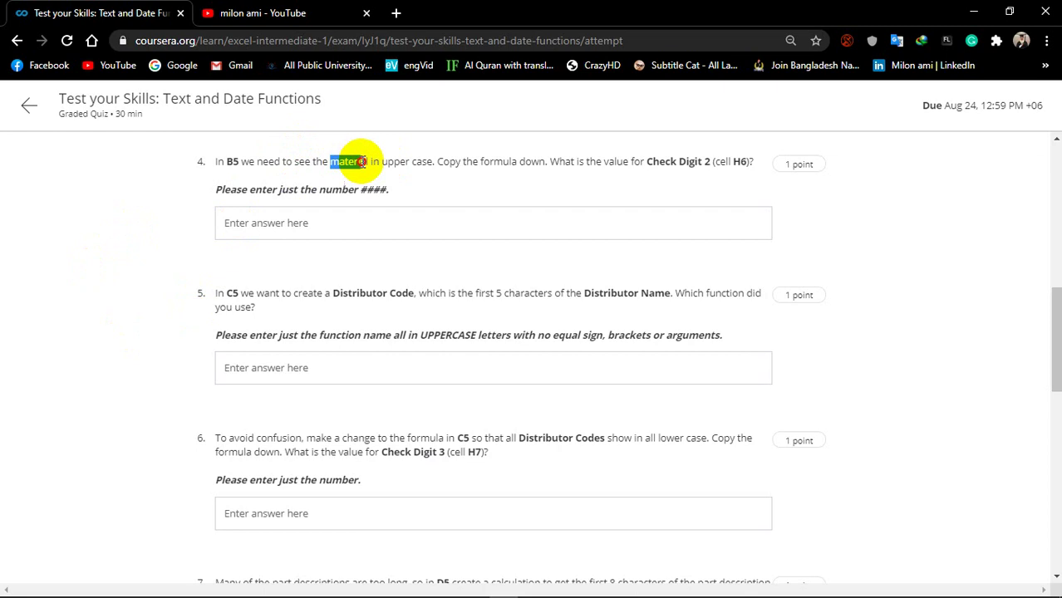
pyautogui.hotkey('alt', 'Tab')
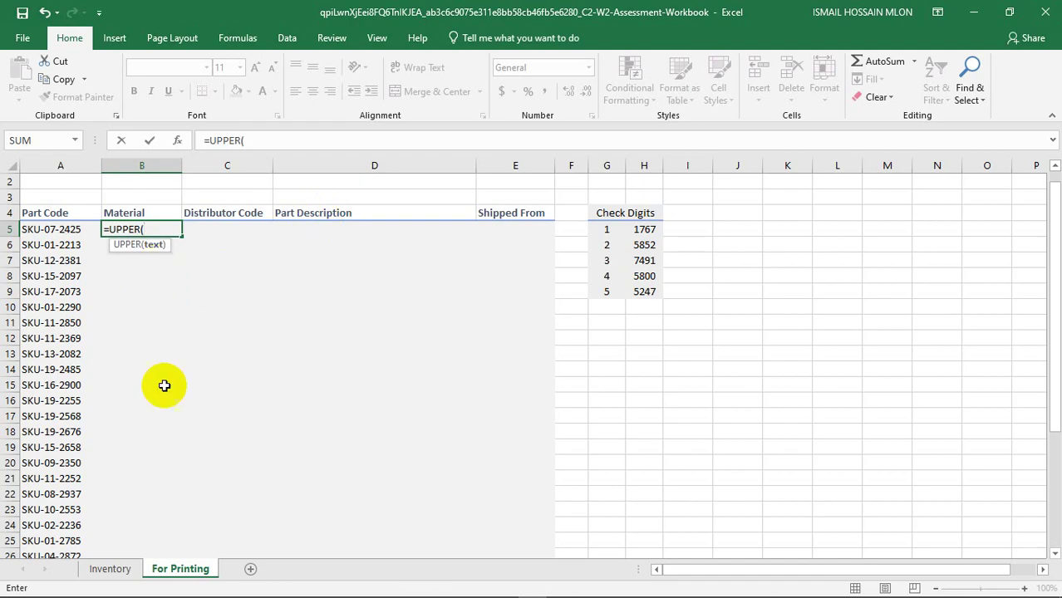
pyautogui.click(110, 568)
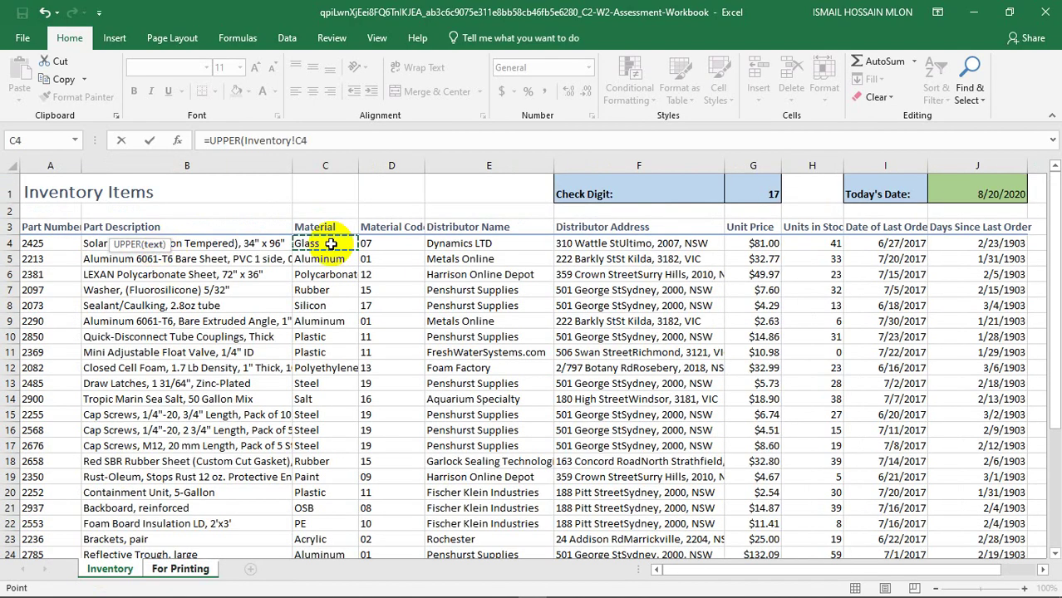
pyautogui.write(')')
pyautogui.press('Return')
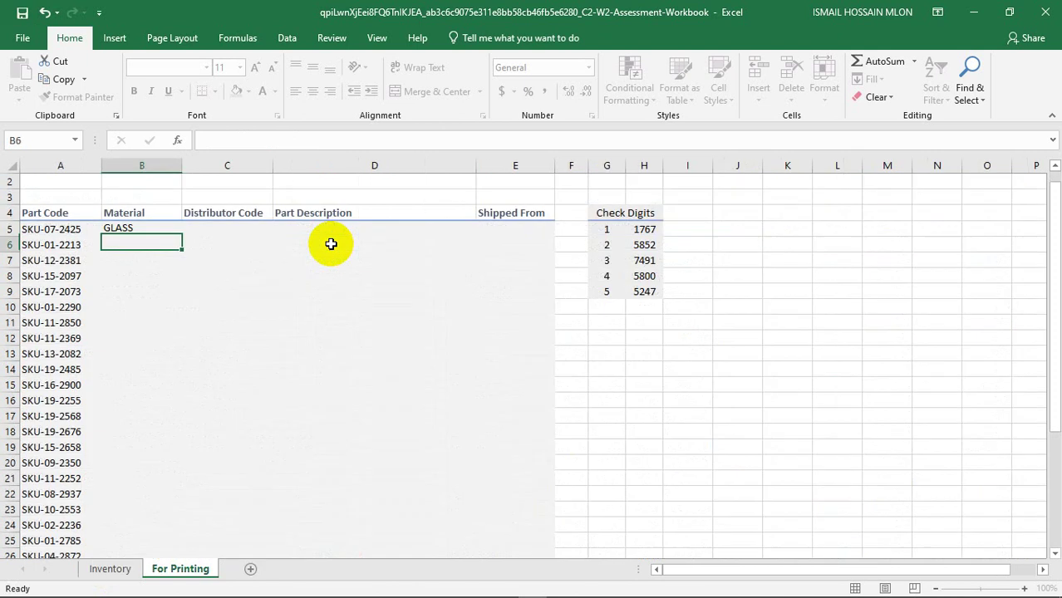
# Fill the UPPER formula down column B.
pyautogui.click(154, 230)
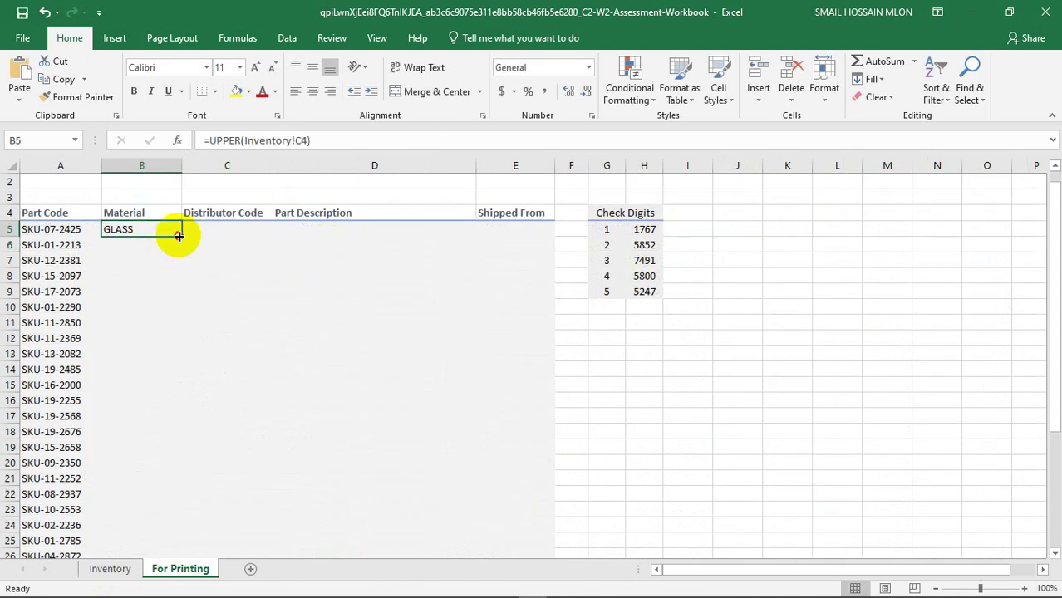
pyautogui.moveTo(179, 236)
pyautogui.mouseDown()
pyautogui.moveTo(145, 548)
pyautogui.moveTo(150, 506)
pyautogui.mouseUp()
pyautogui.moveTo(1054, 337); pyautogui.dragTo(1054, 249)
pyautogui.click(335, 382)
pyautogui.click(165, 260)
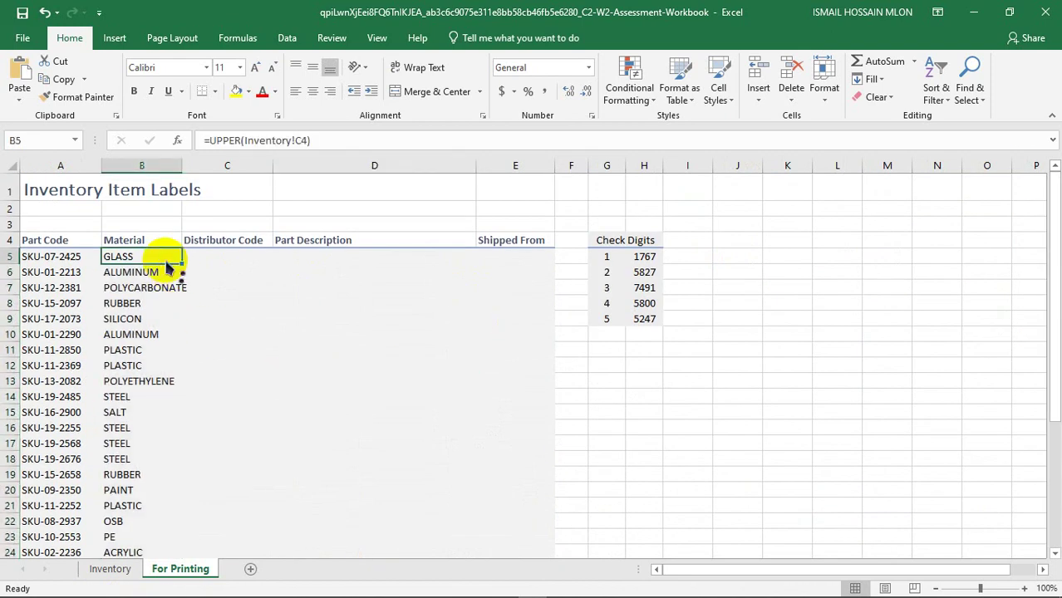
# Read Check Digit 2 in H6, which shows 5827.
pyautogui.hotkey('alt', 'Tab')
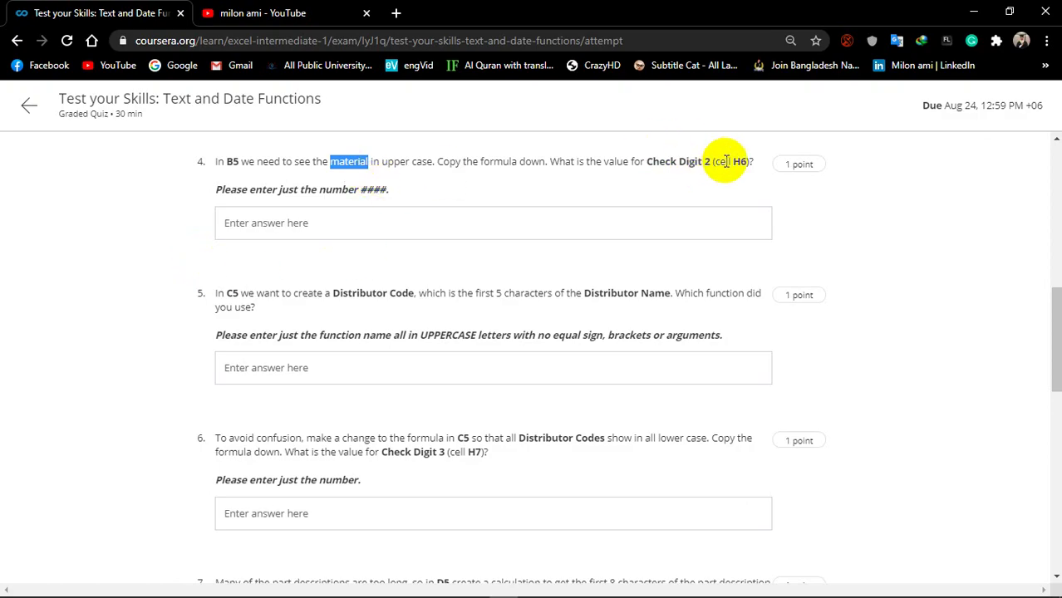
pyautogui.hotkey('alt', 'Tab')
pyautogui.click(648, 272)
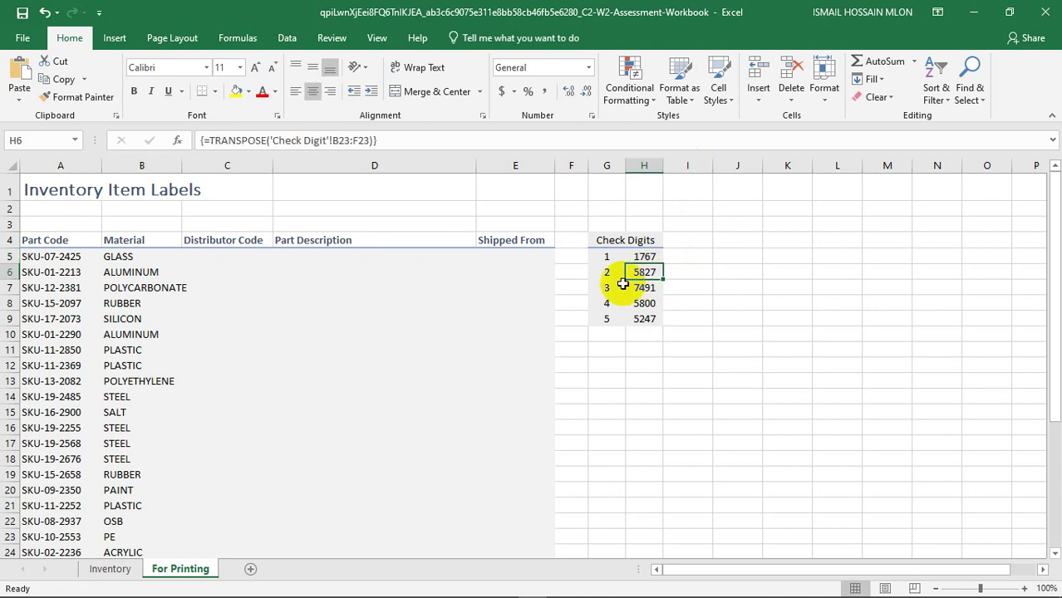
pyautogui.click(38, 140)
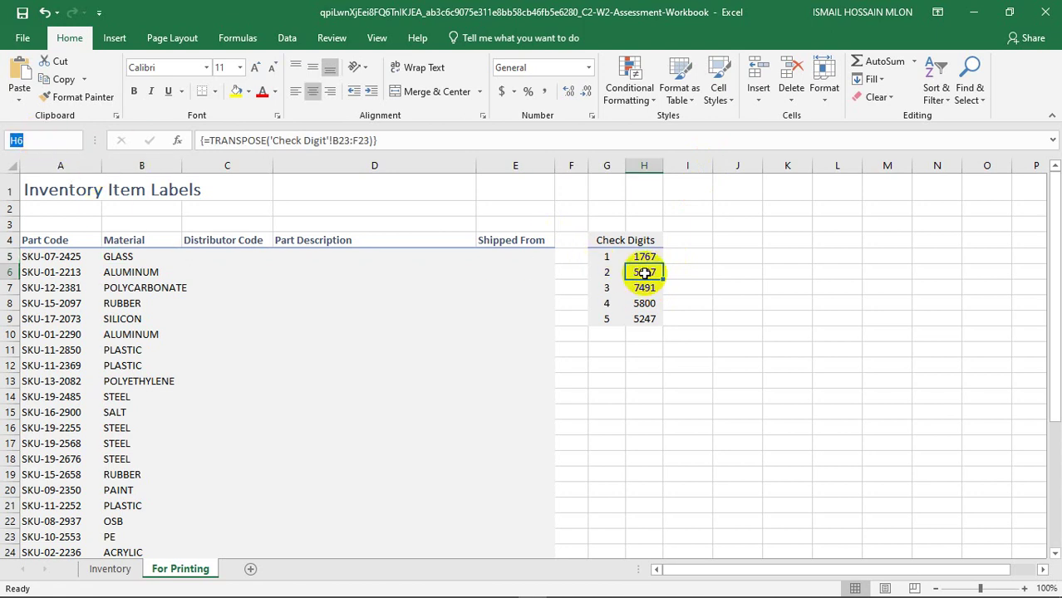
pyautogui.hotkey('alt', 'Tab')
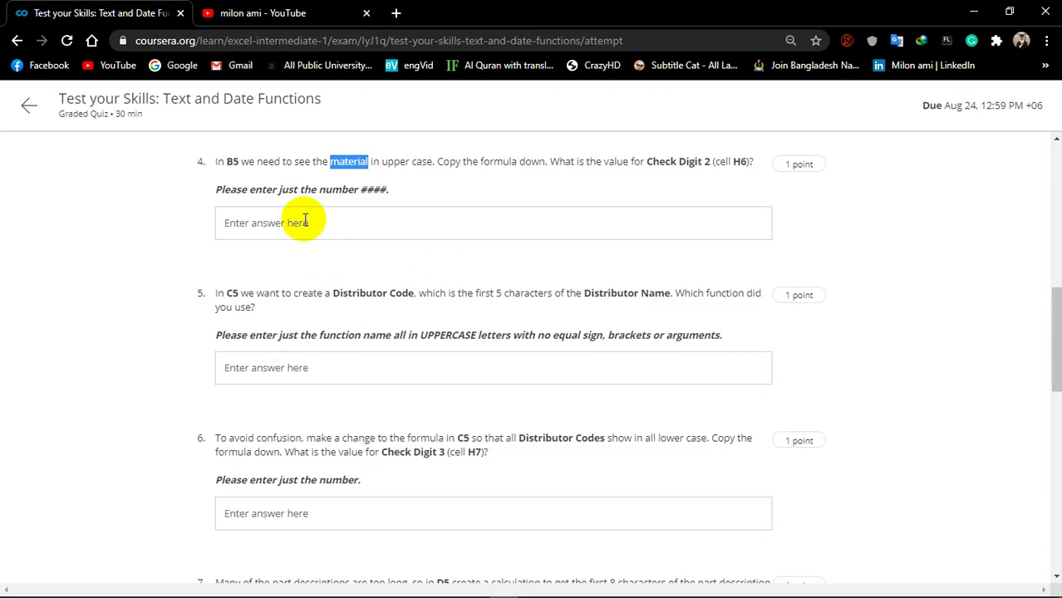
# Enter 5827 as question 4's answer and scroll to question 5.
pyautogui.click(303, 221)
pyautogui.click(281, 264)
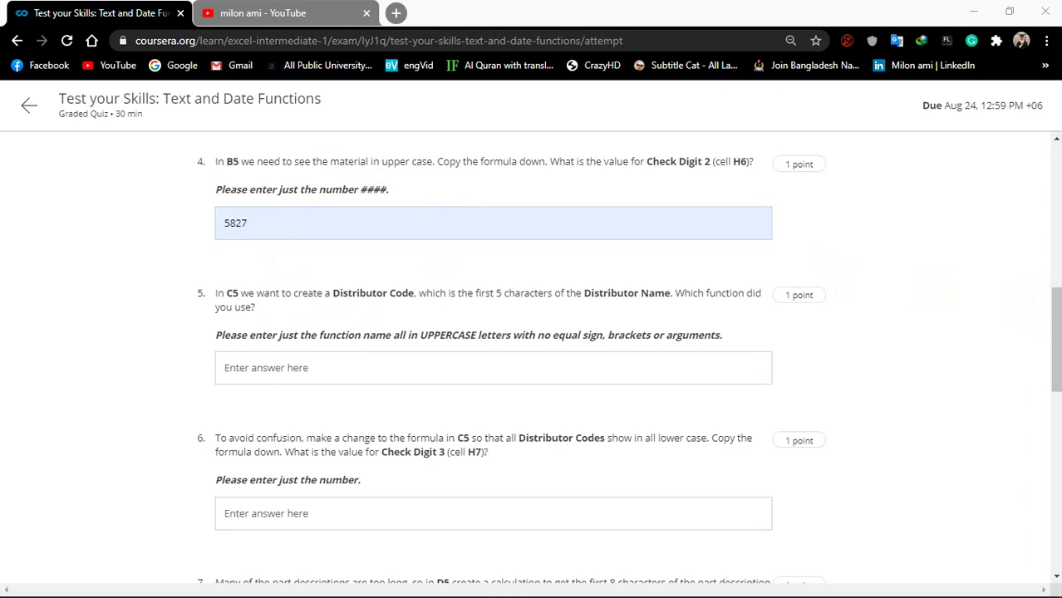
pyautogui.moveTo(1058, 355); pyautogui.dragTo(1057, 387)
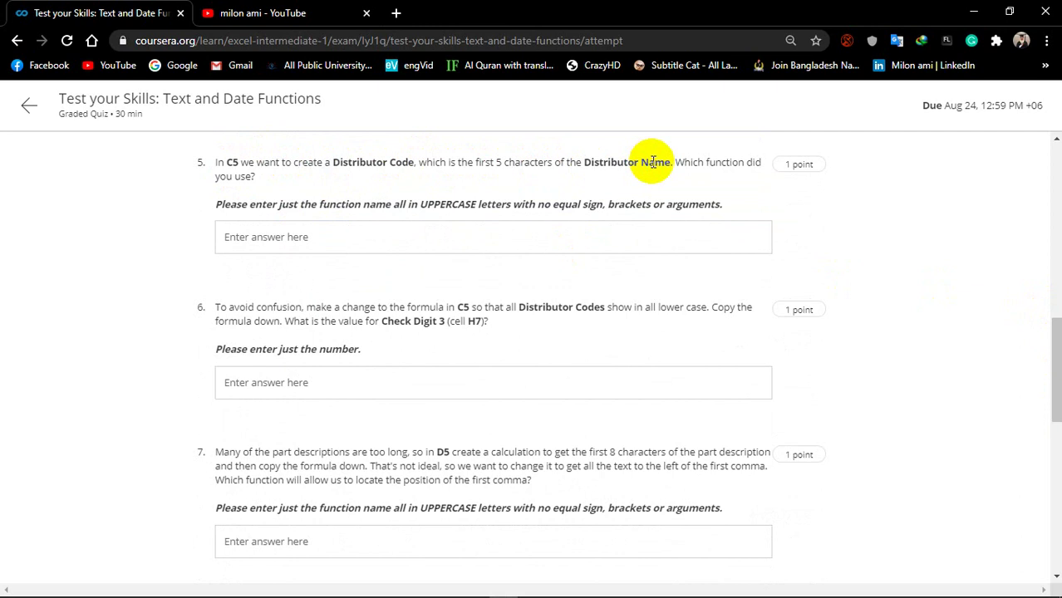
# Start a LEFT formula in C5 and reread question 5 about the Distributor Code.
pyautogui.hotkey('alt', 'Tab')
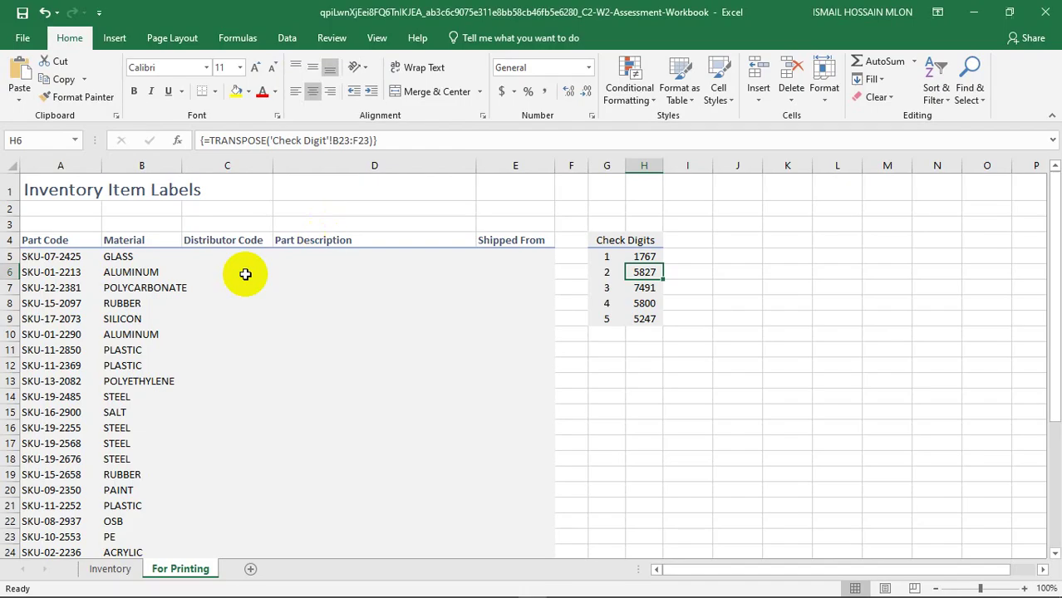
pyautogui.click(217, 255)
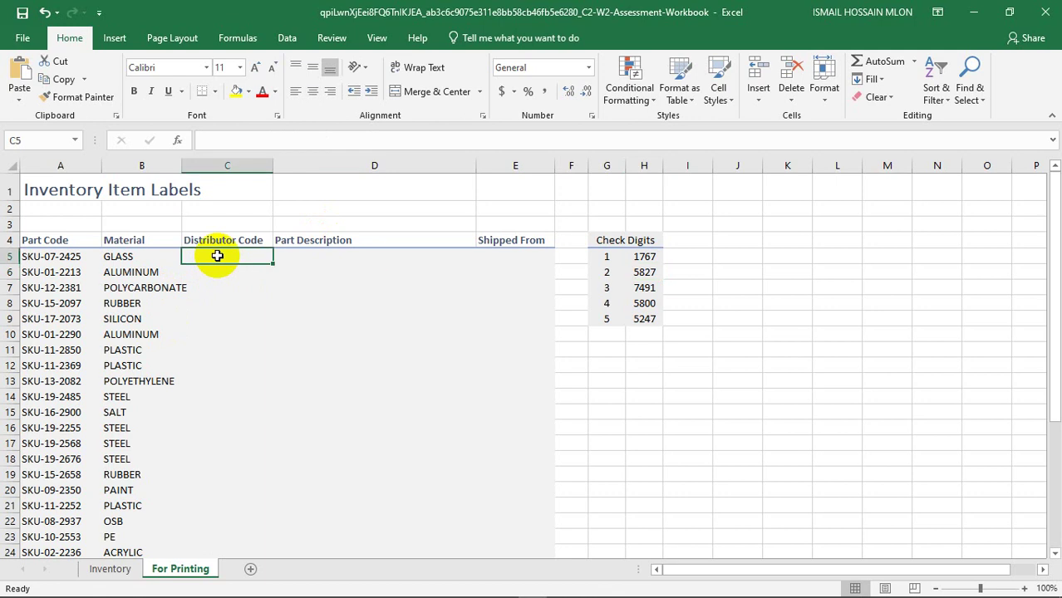
pyautogui.write('=')
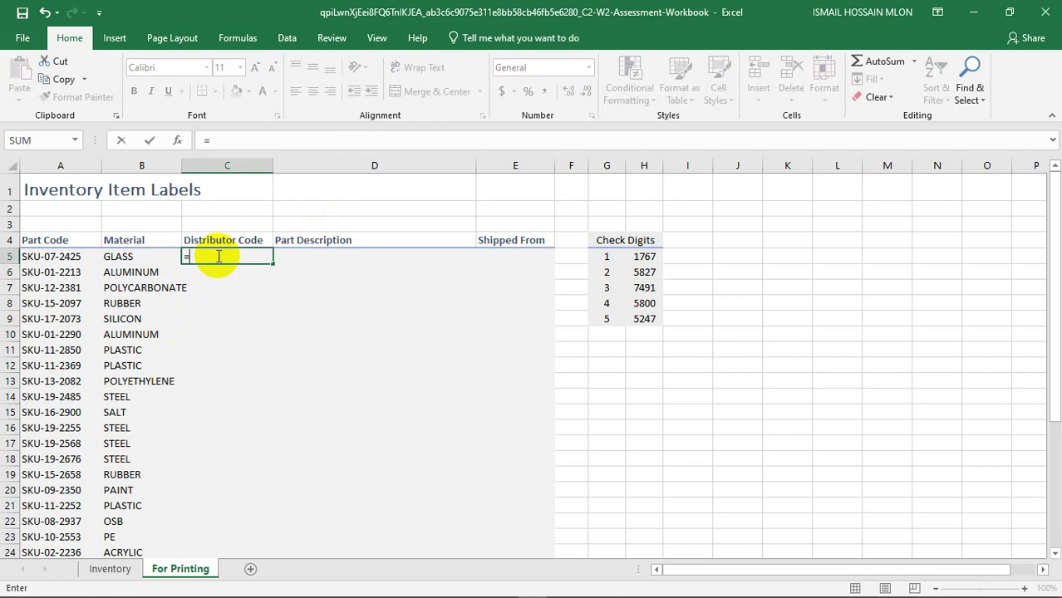
pyautogui.write('lef')
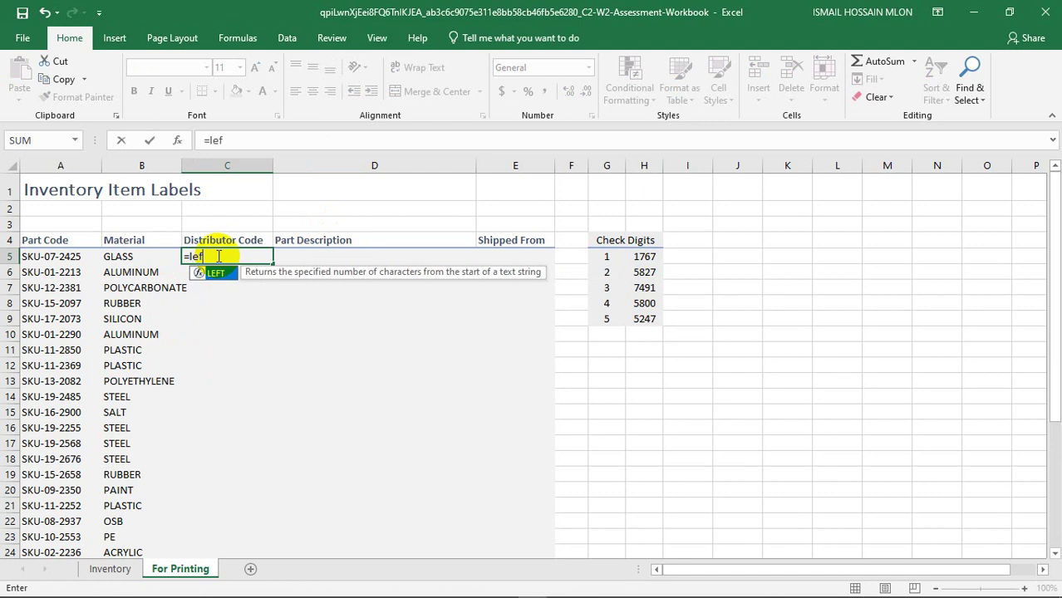
pyautogui.press('Tab')
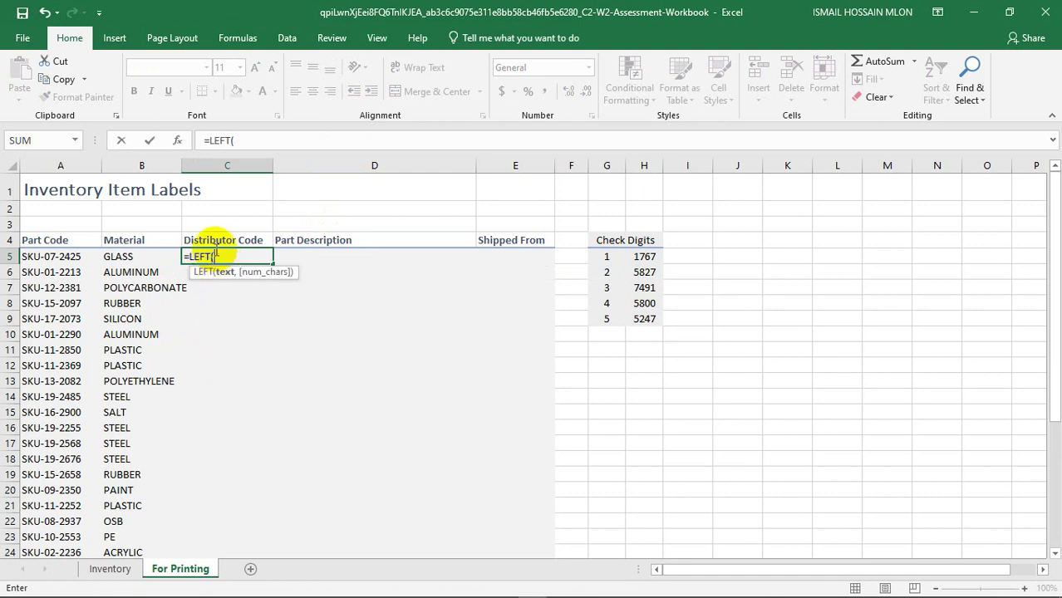
pyautogui.hotkey('alt', 'Tab')
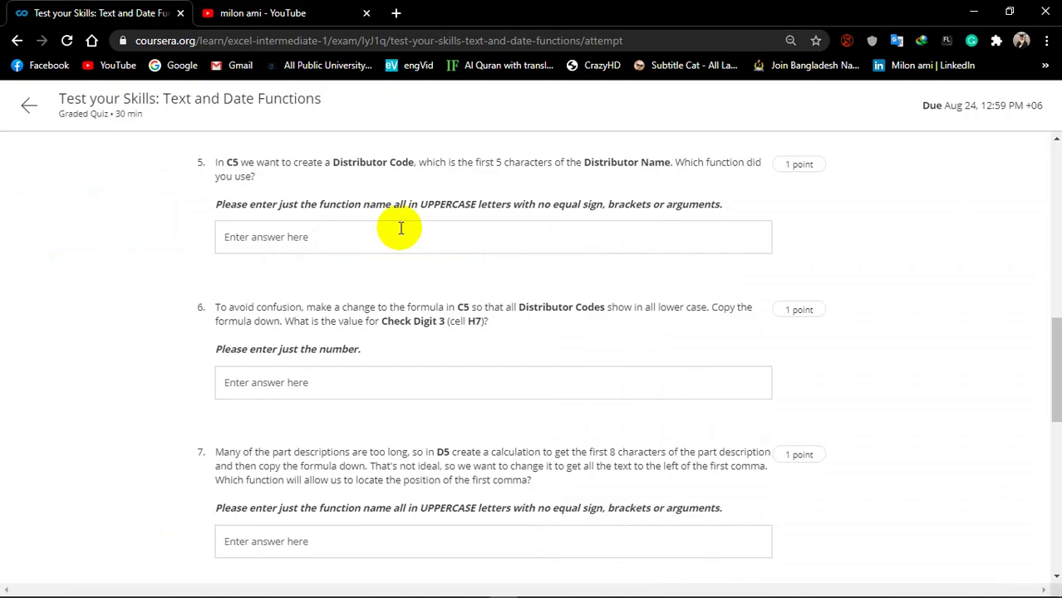
pyautogui.moveTo(583, 162); pyautogui.dragTo(664, 177)
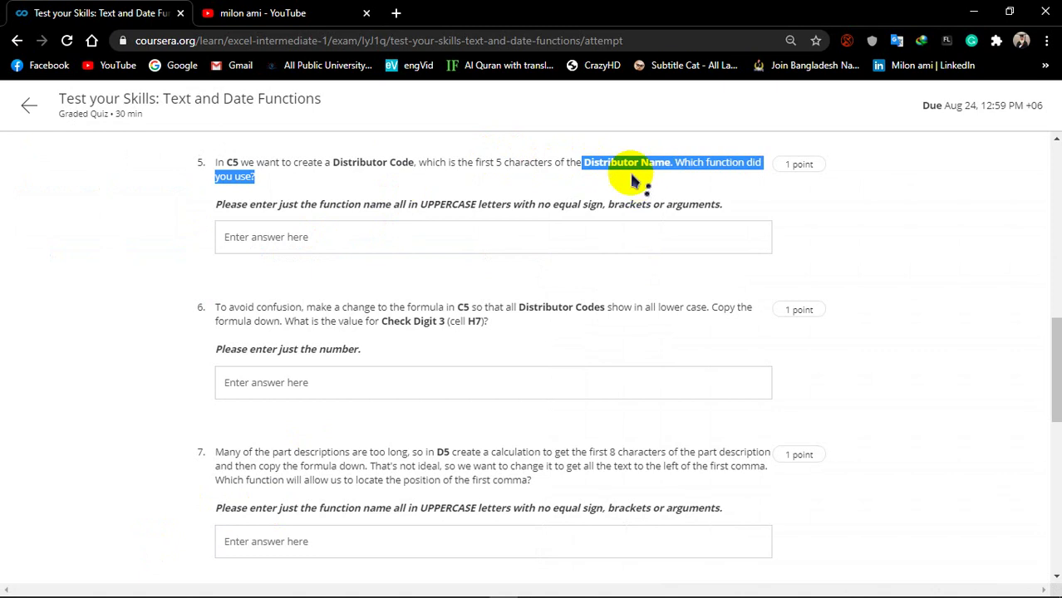
pyautogui.click(622, 163)
pyautogui.hotkey('alt', 'Tab')
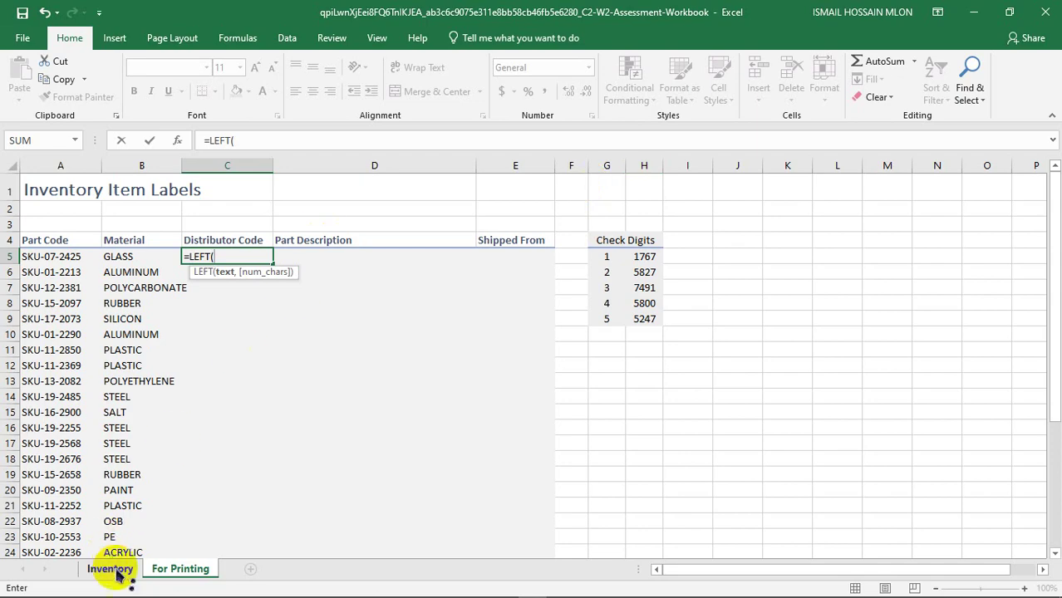
# Complete =LEFT(Inventory!E4,5) in C5 so it shows Dynam.
pyautogui.click(110, 568)
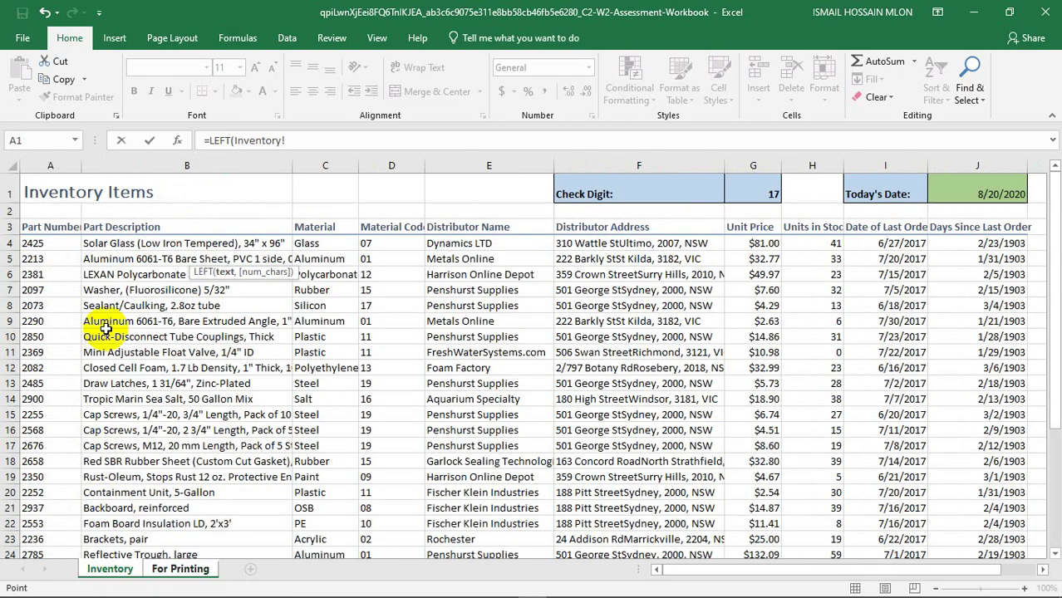
pyautogui.click(453, 245)
pyautogui.hotkey('alt', 'Tab')
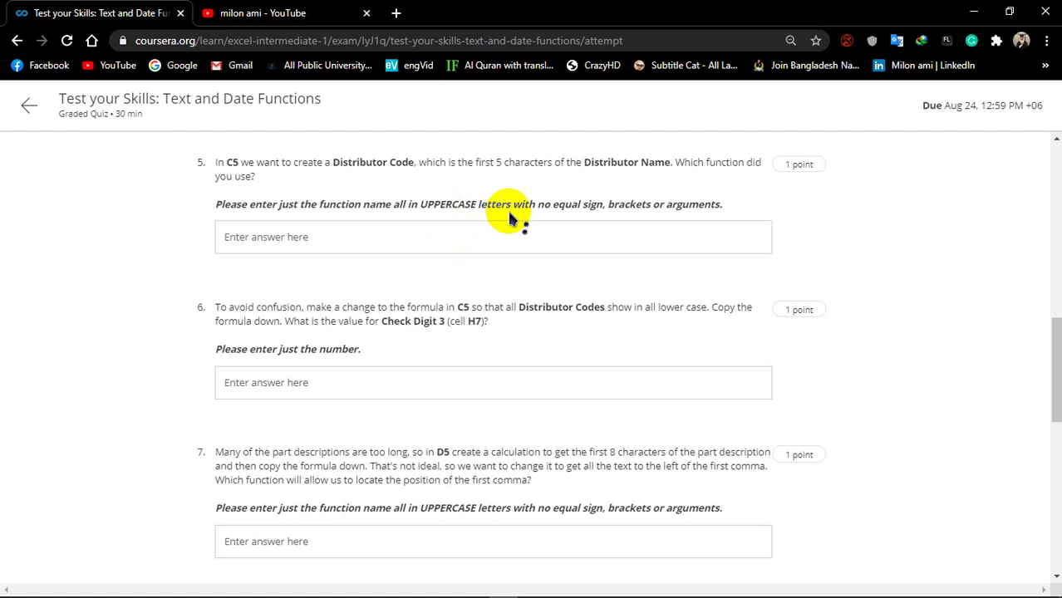
pyautogui.hotkey('alt', 'Tab')
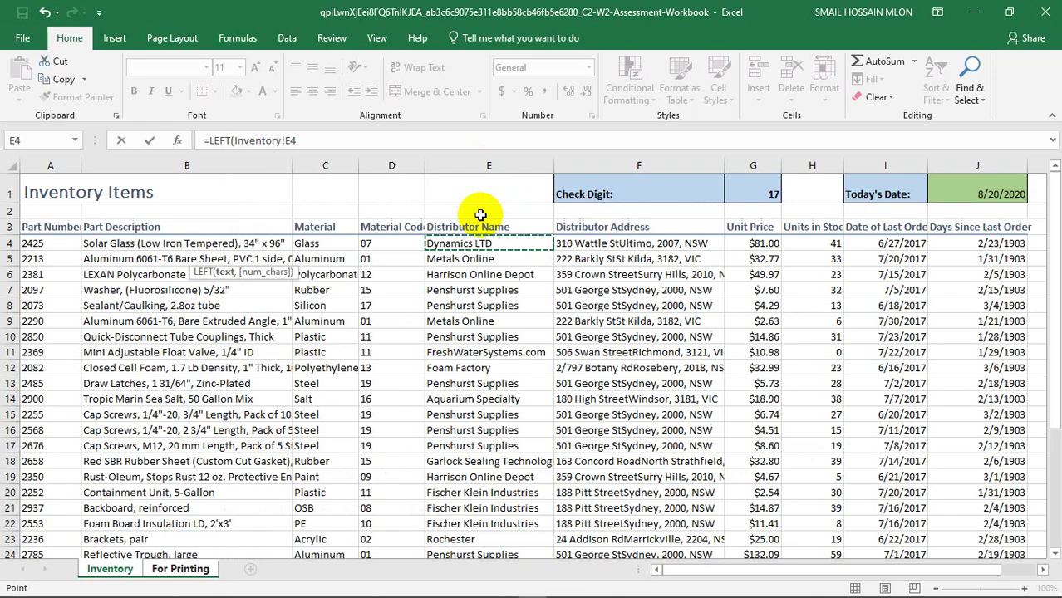
pyautogui.click(337, 145)
pyautogui.write(',5')
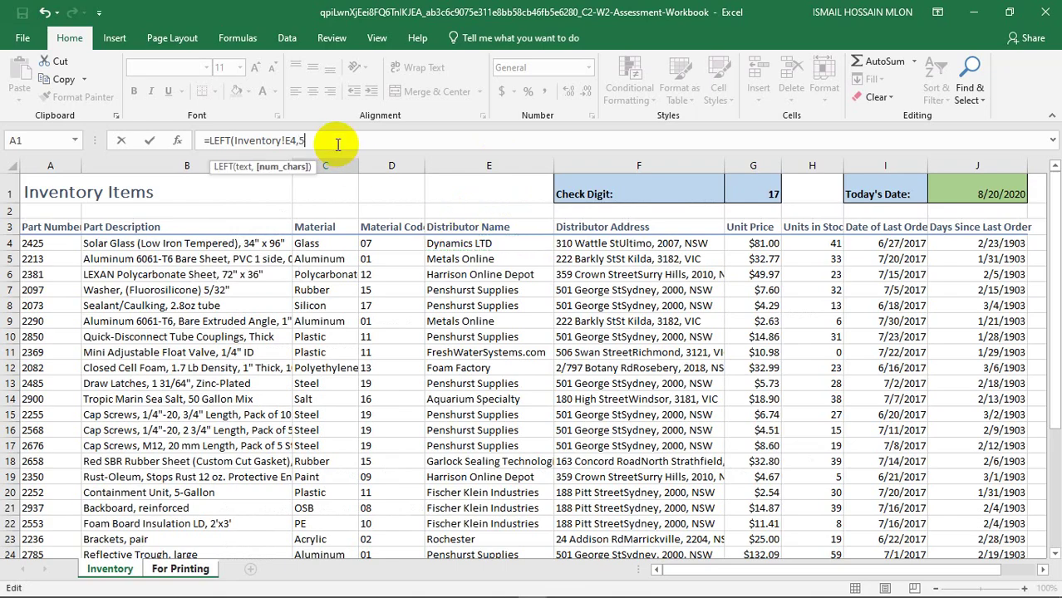
pyautogui.write(')')
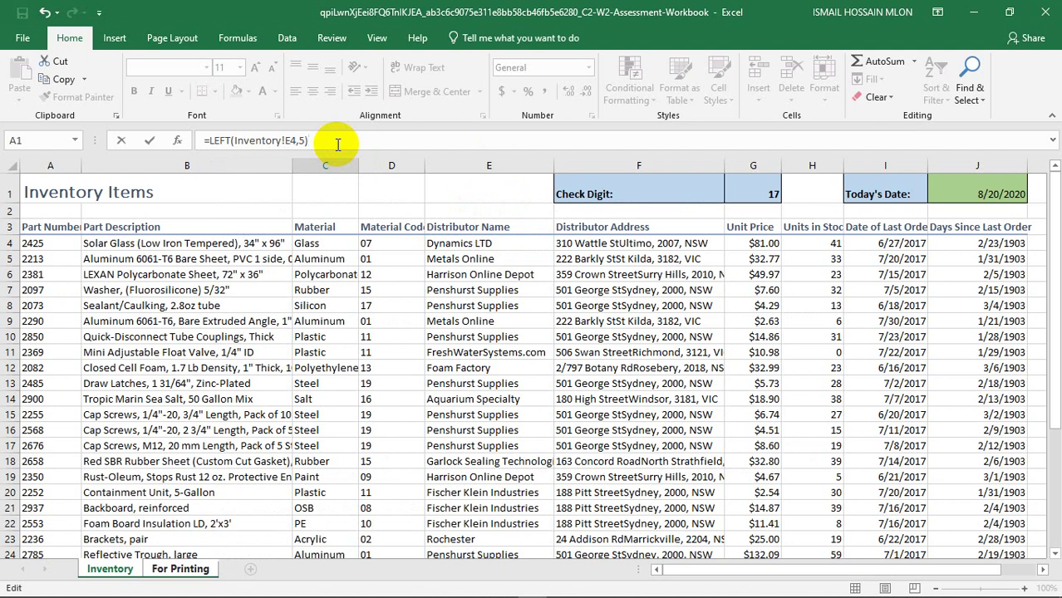
pyautogui.press('Return')
# Fill the LEFT formula down column C to row 36 and check the results.
pyautogui.click(249, 258)
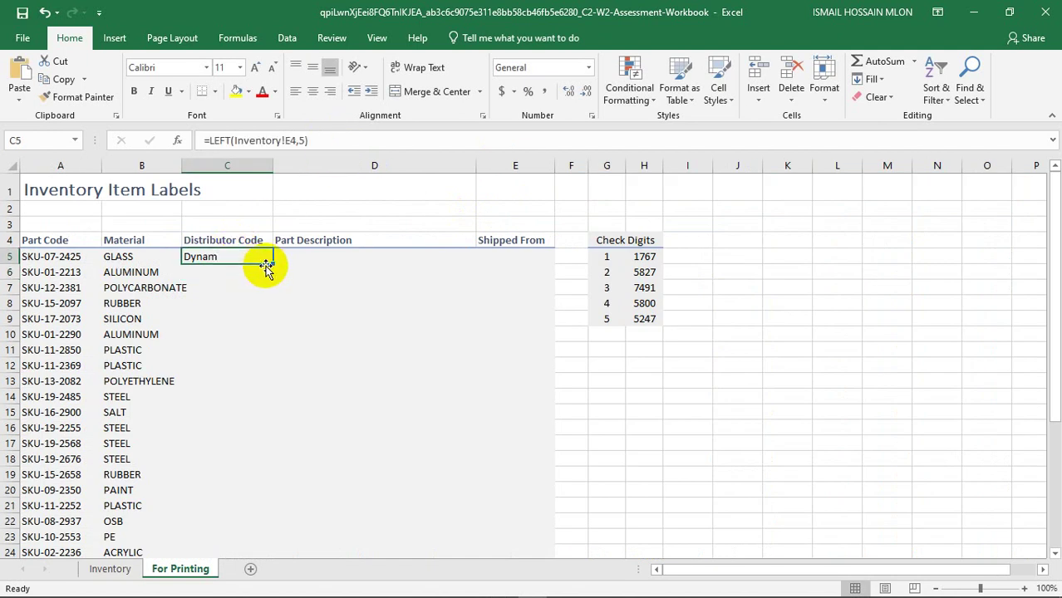
pyautogui.moveTo(272, 265); pyautogui.dragTo(274, 592)
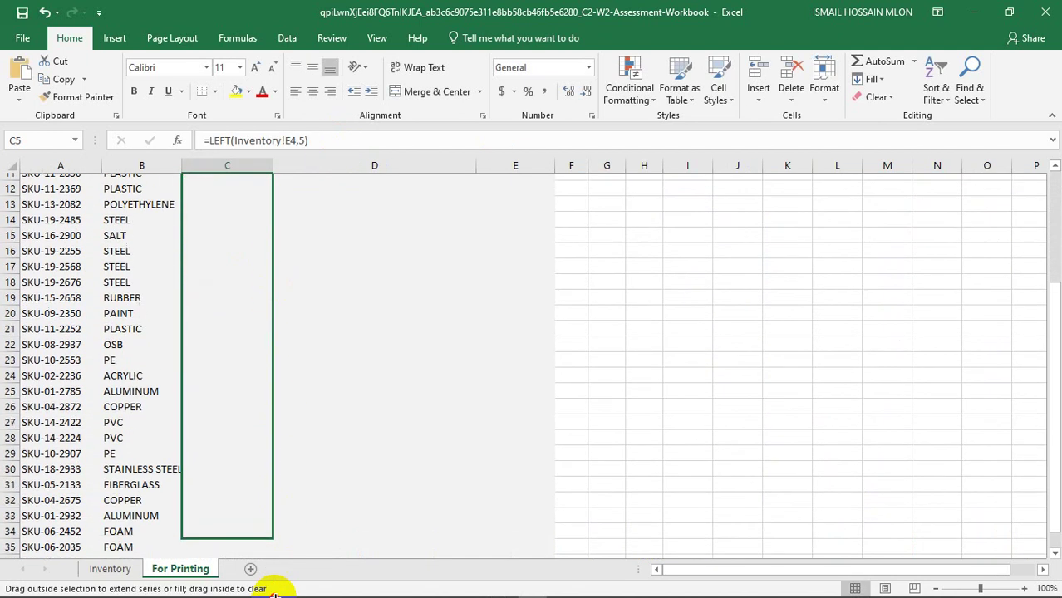
pyautogui.moveTo(274, 591); pyautogui.dragTo(261, 496)
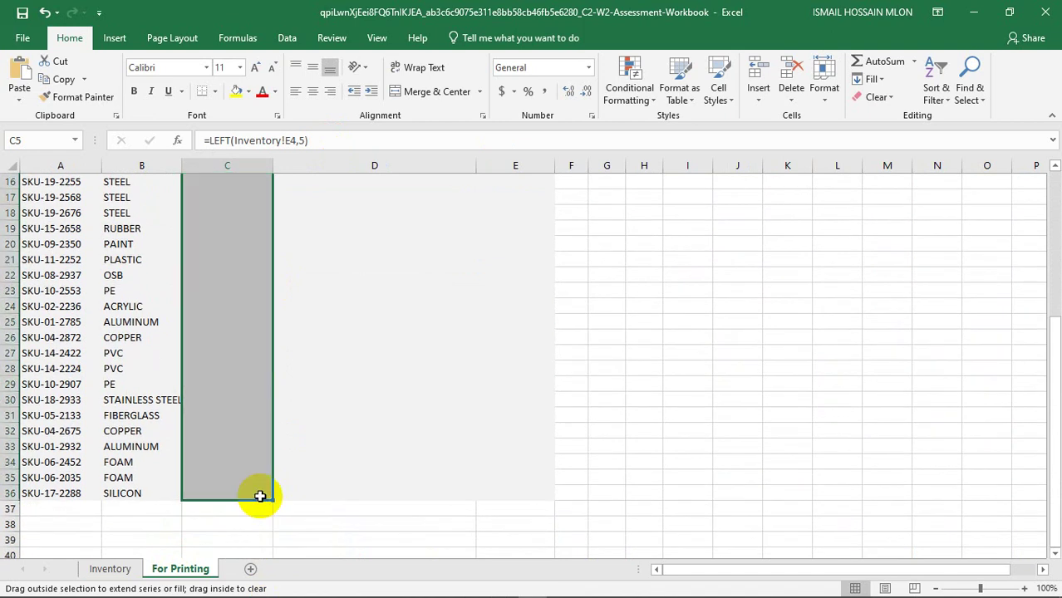
pyautogui.click(209, 277)
pyautogui.click(220, 245)
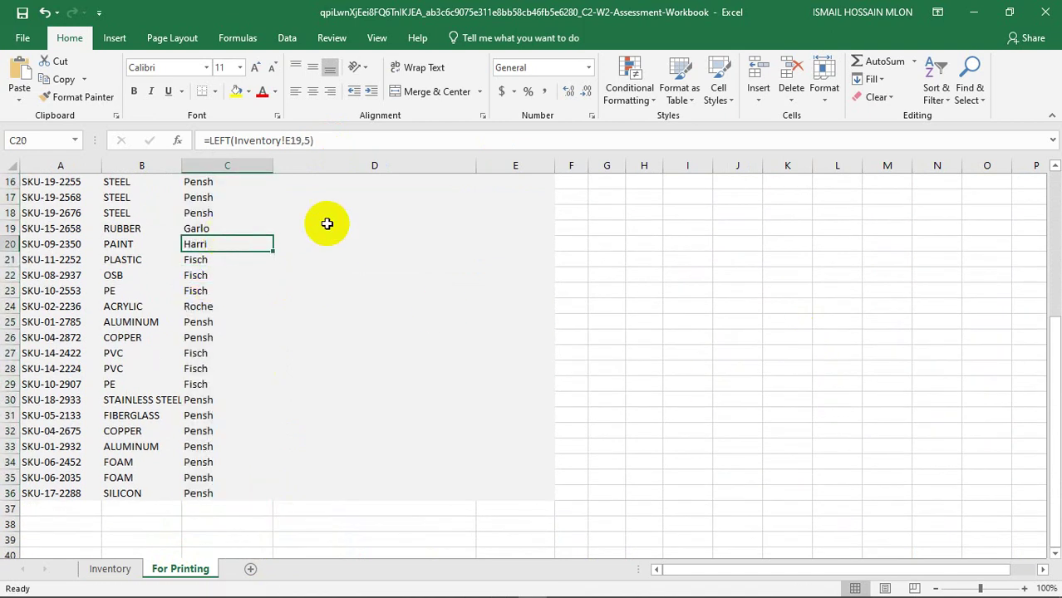
pyautogui.moveTo(1042, 358); pyautogui.dragTo(1053, 191)
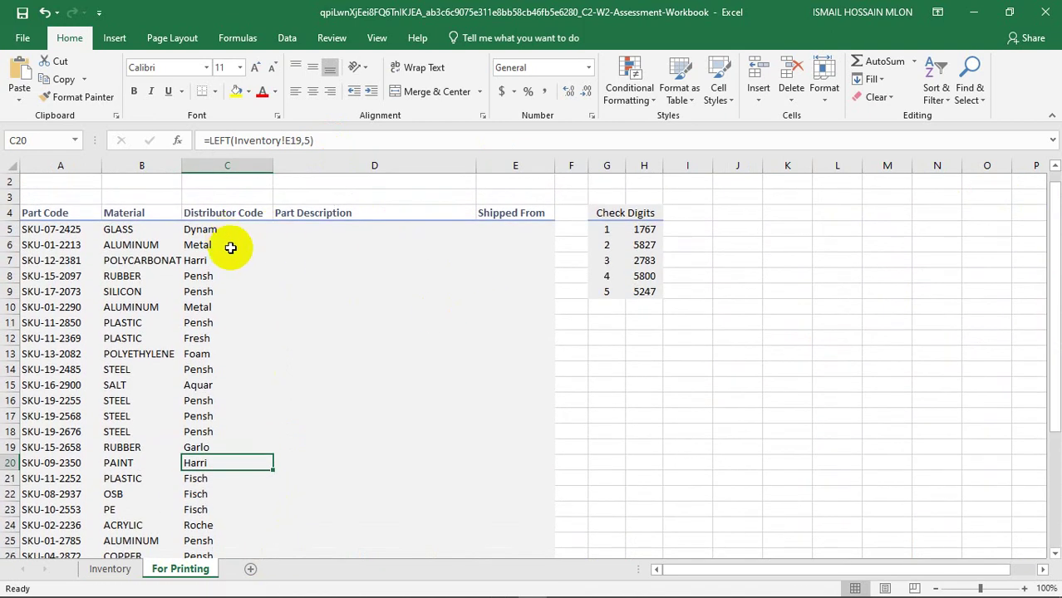
pyautogui.scroll(1, 1047, 230)
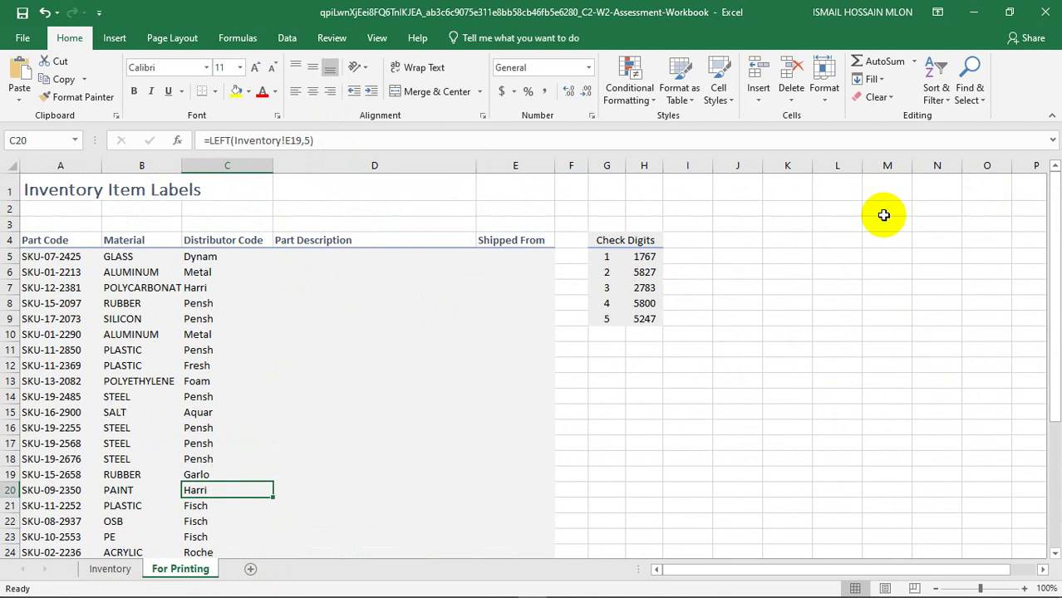
pyautogui.click(209, 257)
pyautogui.hotkey('alt', 'Tab')
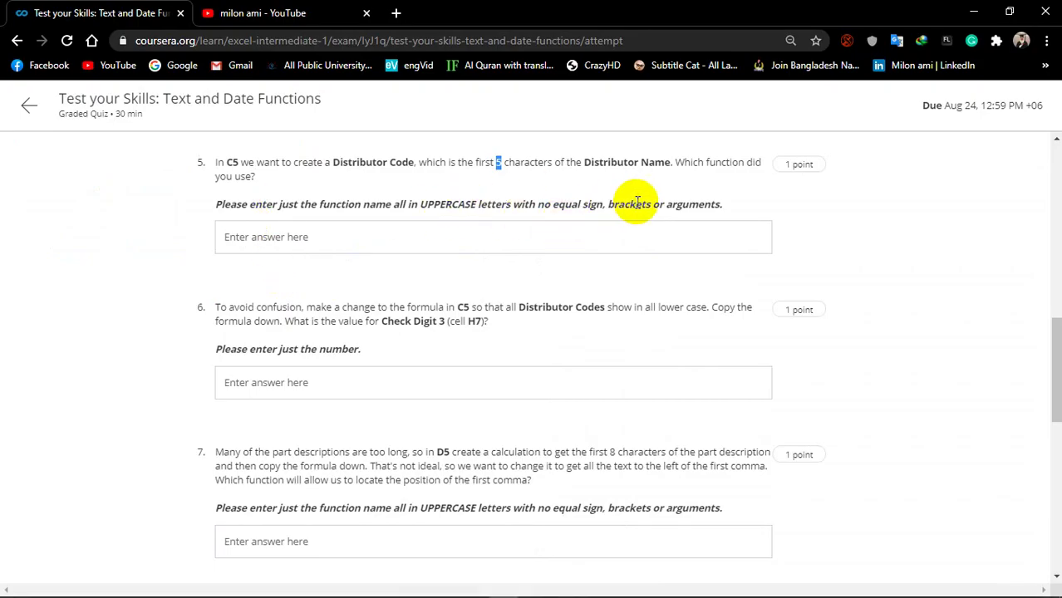
# Enter LEFT as the answer to quiz question 5, then scroll down to question 6.
pyautogui.click(498, 236)
pyautogui.write('LEFT')
pyautogui.click(328, 278)
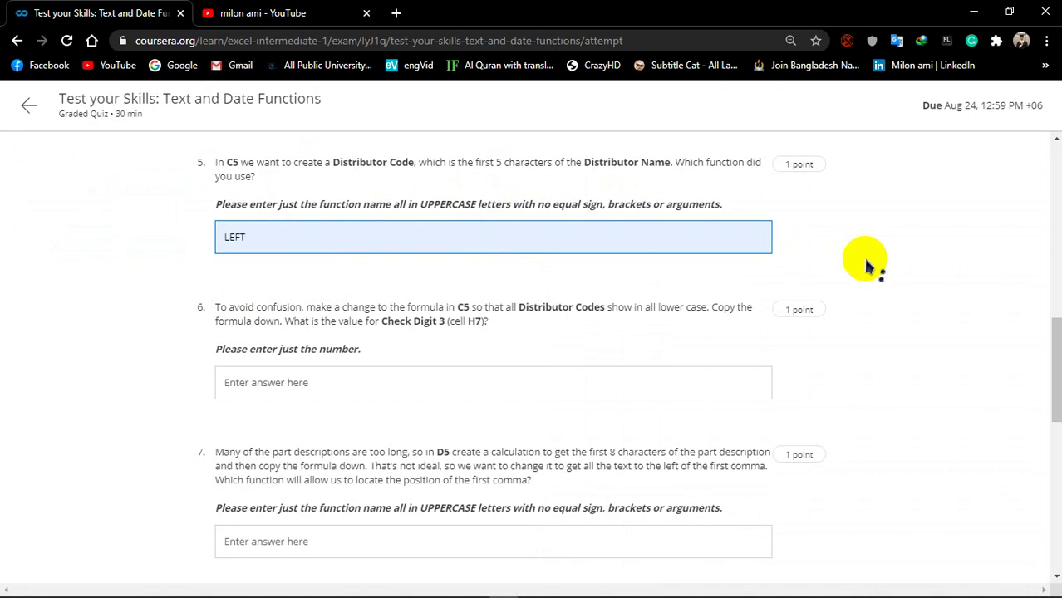
pyautogui.moveTo(1053, 353); pyautogui.dragTo(1056, 384)
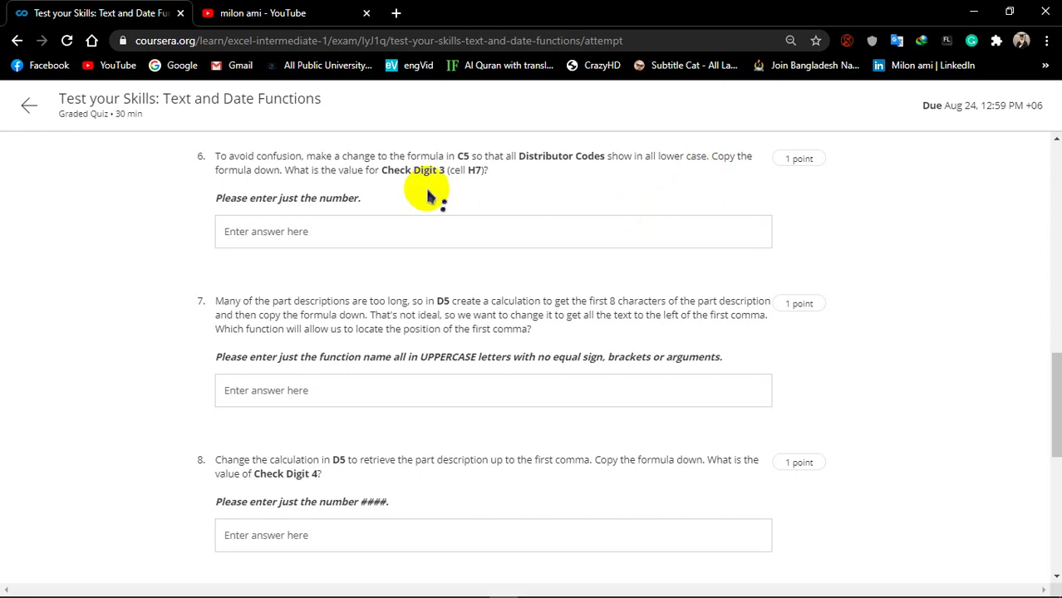
pyautogui.hotkey('alt', 'Tab')
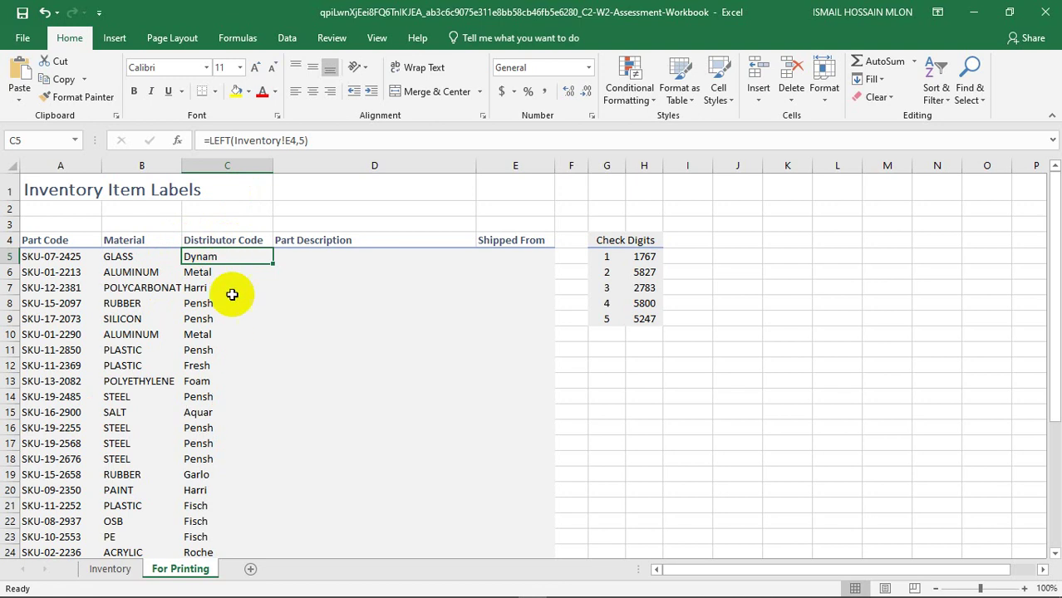
# Wrap the C5 Distributor Code formula in LOWER: =LOWER(LEFT(Inventory!E4,5)).
pyautogui.hotkey('alt', 'Tab')
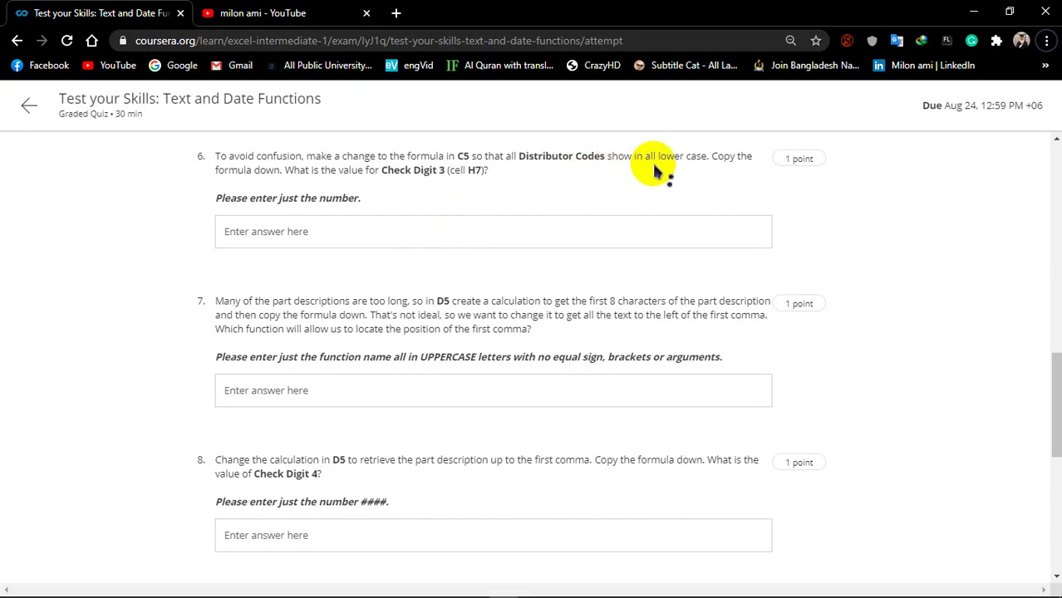
pyautogui.hotkey('alt', 'Tab')
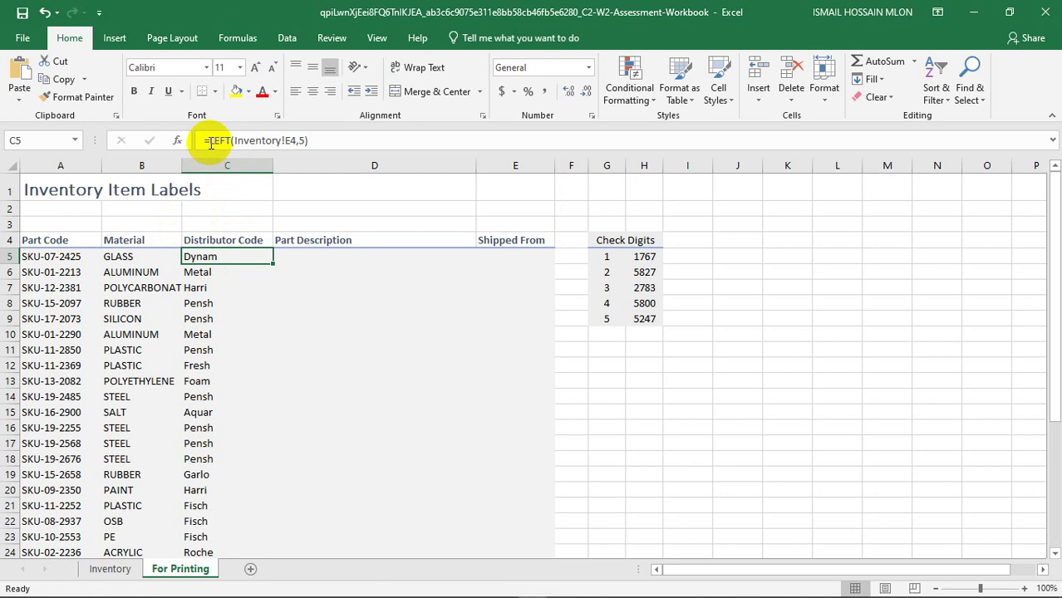
pyautogui.click(209, 141)
pyautogui.write('low')
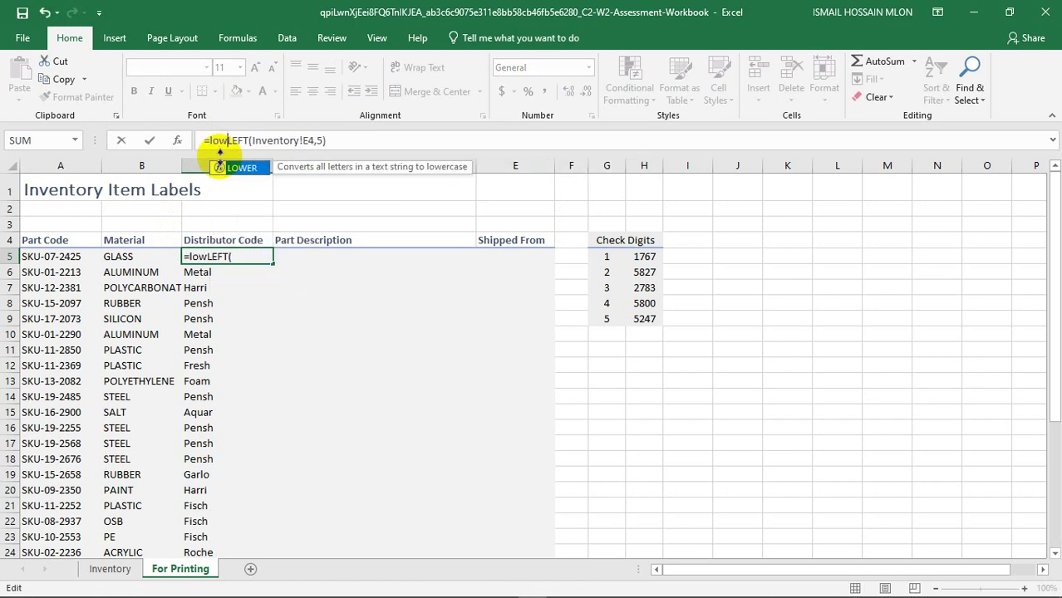
pyautogui.write('er')
pyautogui.press('Tab')
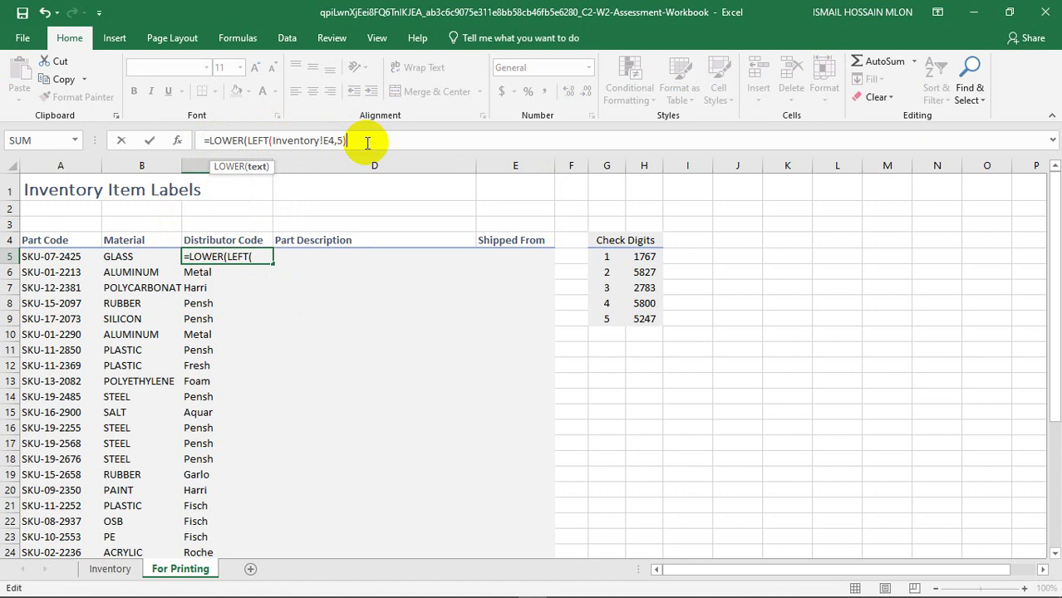
pyautogui.write(')')
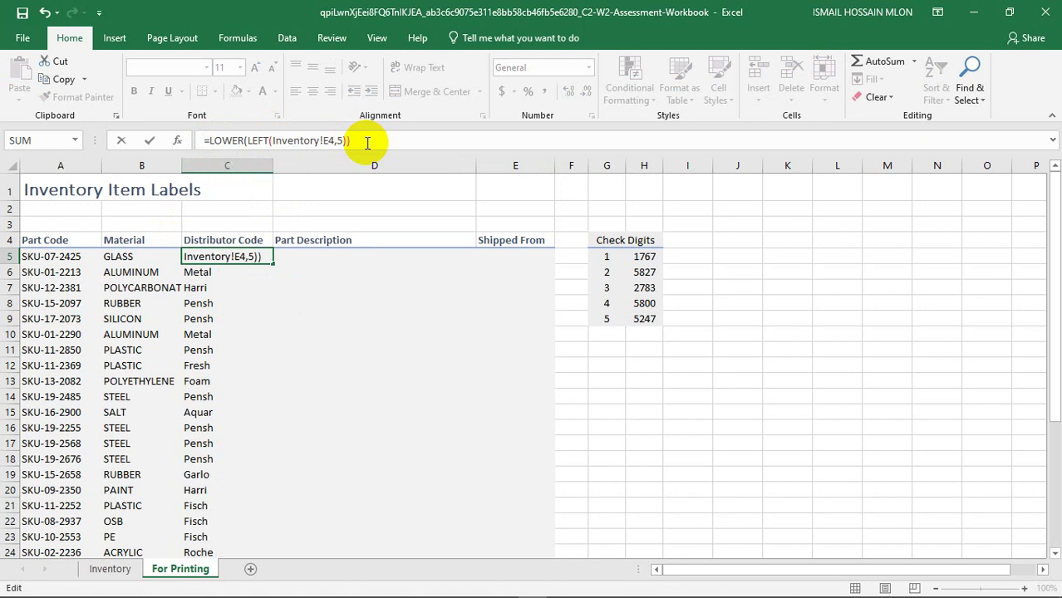
pyautogui.press('Return')
# Copy the lowercase formula down to C36 and check the recalculated distributor codes.
pyautogui.click(250, 259)
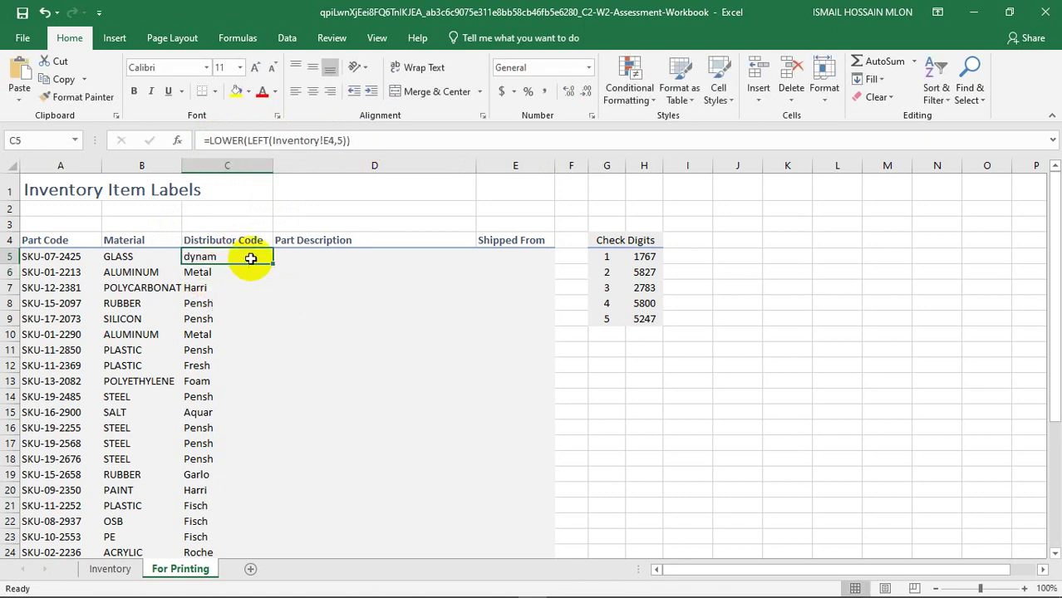
pyautogui.moveTo(271, 263)
pyautogui.mouseDown()
pyautogui.moveTo(253, 593)
pyautogui.moveTo(254, 509)
pyautogui.mouseUp()
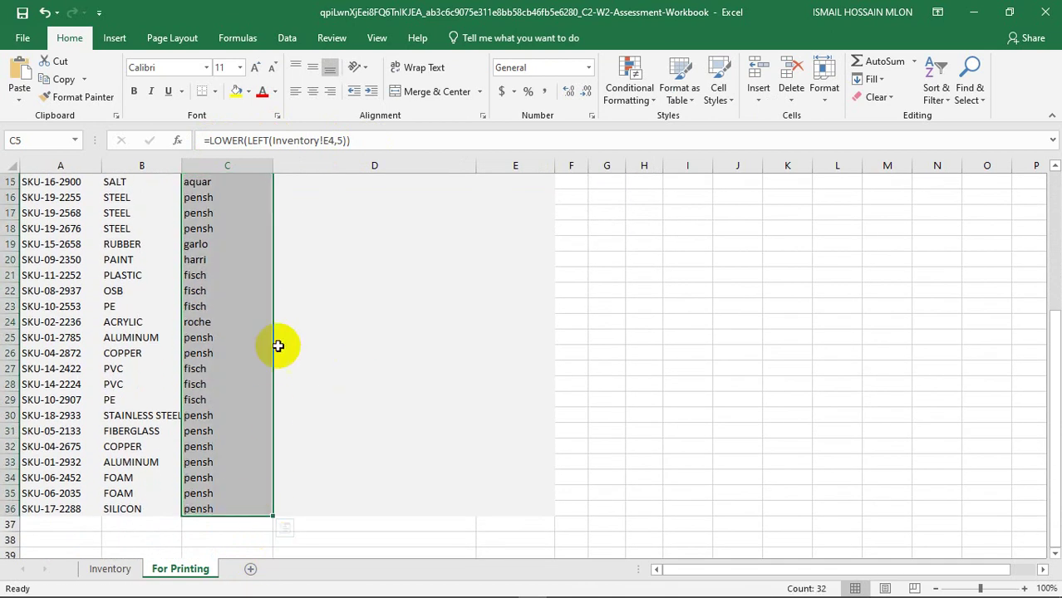
pyautogui.moveTo(1055, 339); pyautogui.dragTo(1054, 195)
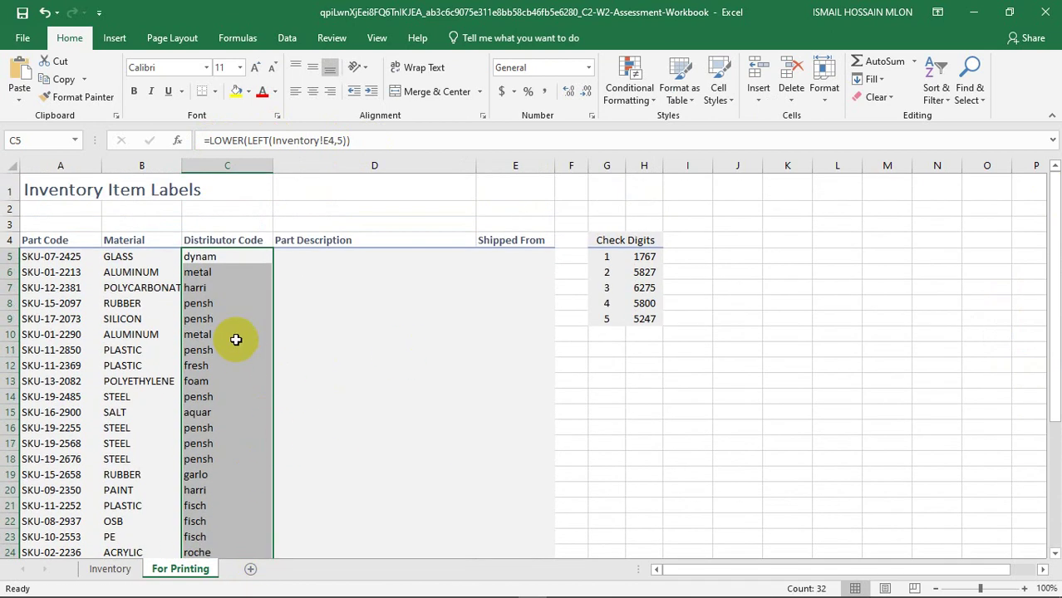
pyautogui.click(236, 339)
pyautogui.click(220, 287)
pyautogui.click(225, 257)
pyautogui.hotkey('alt', 'Tab')
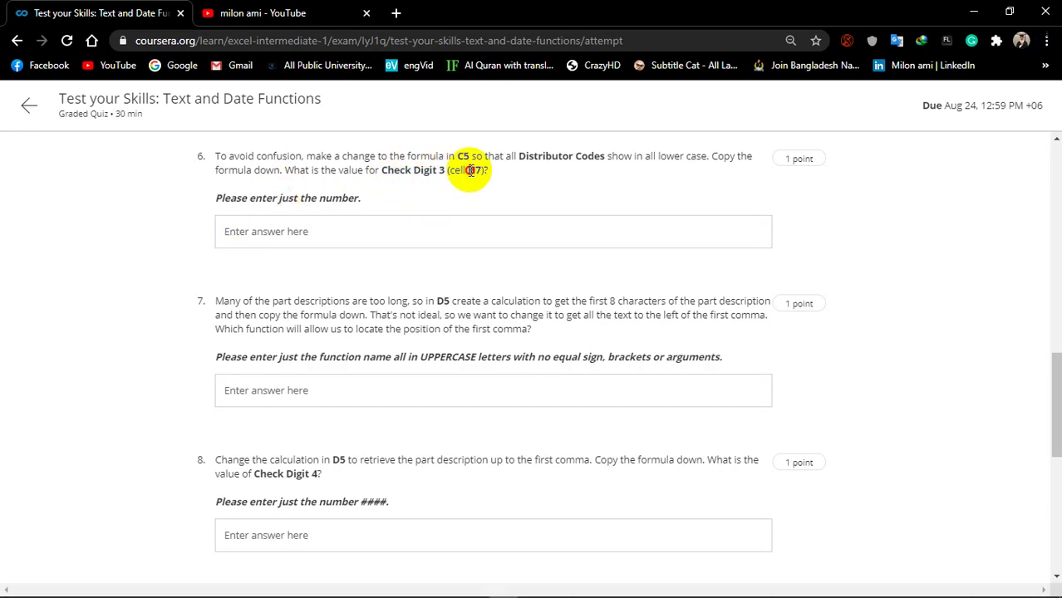
# Check Check Digit 3 in H7 and submit 6275 as question 6's answer.
pyautogui.hotkey('alt', 'Tab')
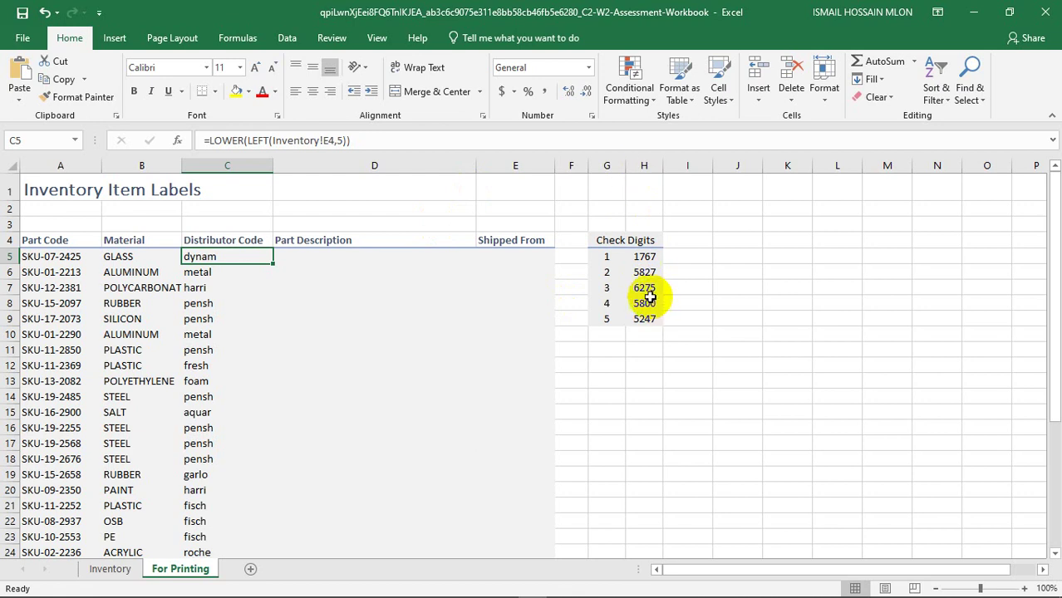
pyautogui.click(645, 290)
pyautogui.click(39, 140)
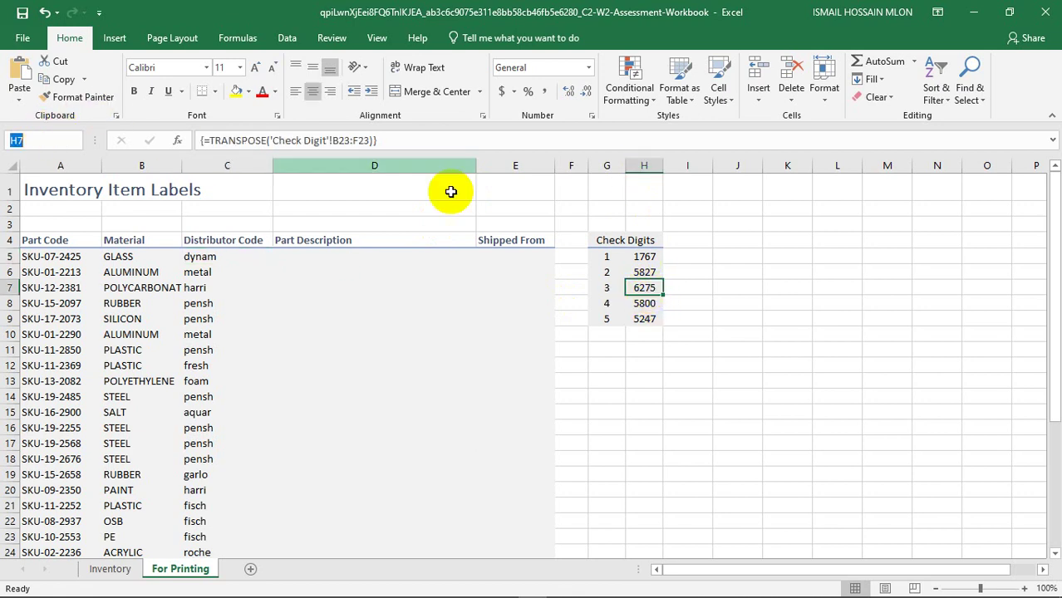
pyautogui.hotkey('alt', 'Tab')
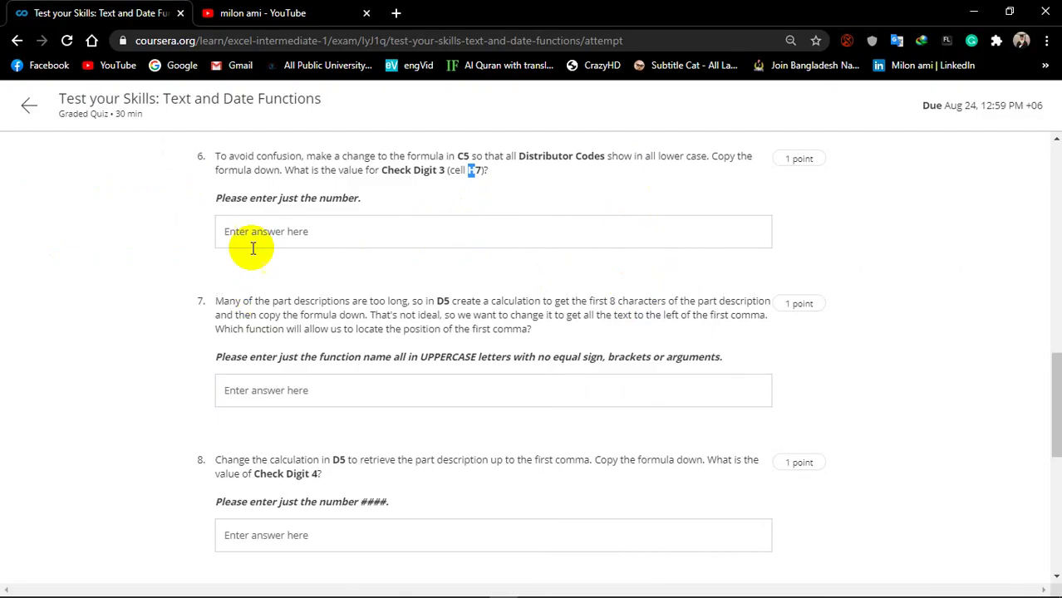
pyautogui.click(279, 228)
pyautogui.click(284, 271)
pyautogui.write('6275')
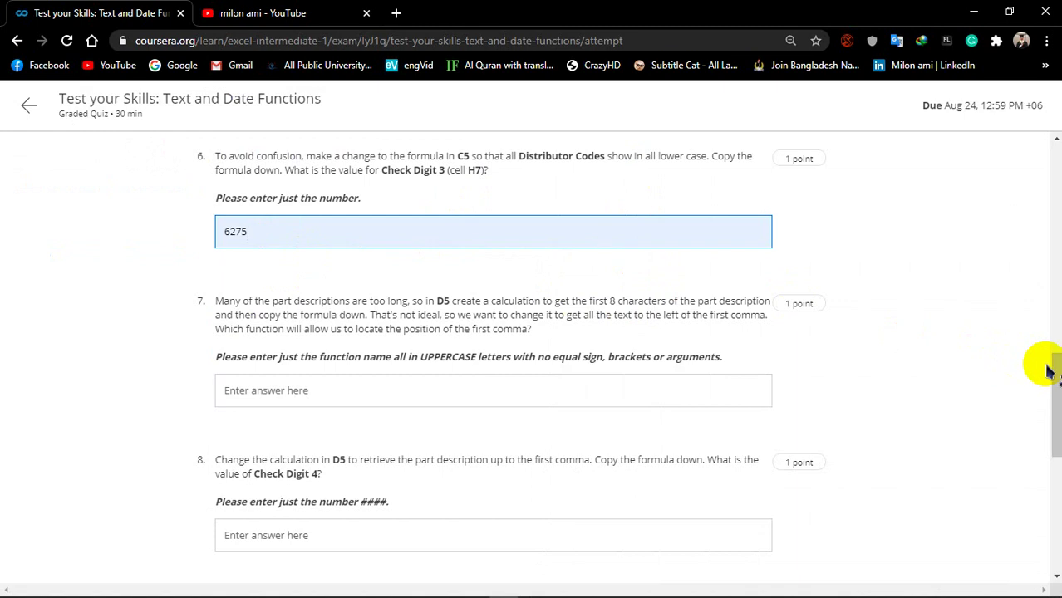
# Read question 7's first-8-characters task, then select Part Description cell D5 in Excel.
pyautogui.moveTo(1056, 369); pyautogui.dragTo(1056, 419)
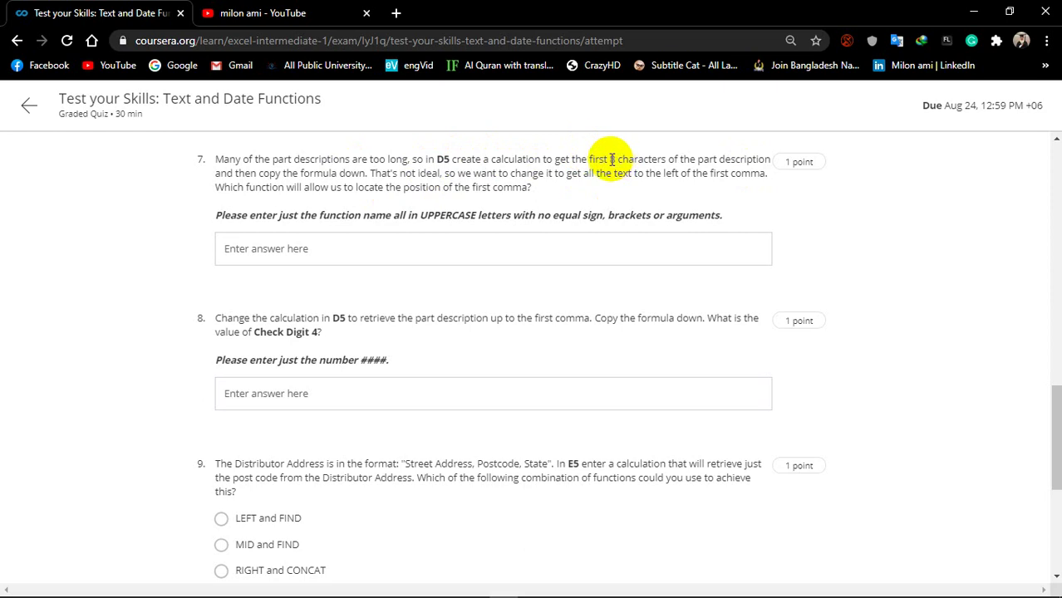
pyautogui.moveTo(610, 158); pyautogui.dragTo(762, 156)
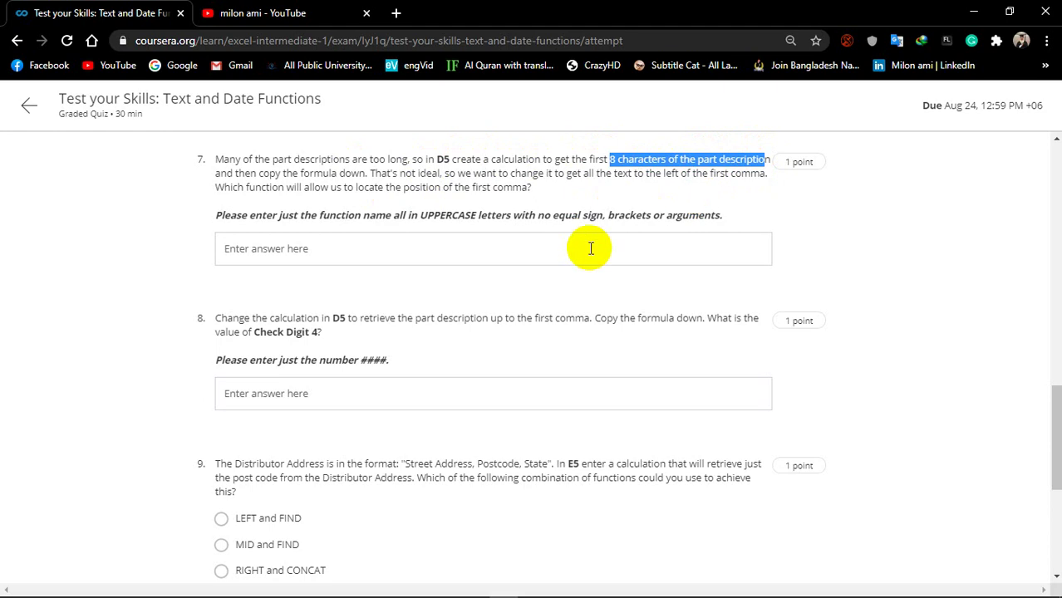
pyautogui.hotkey('alt', 'Tab')
pyautogui.click(304, 257)
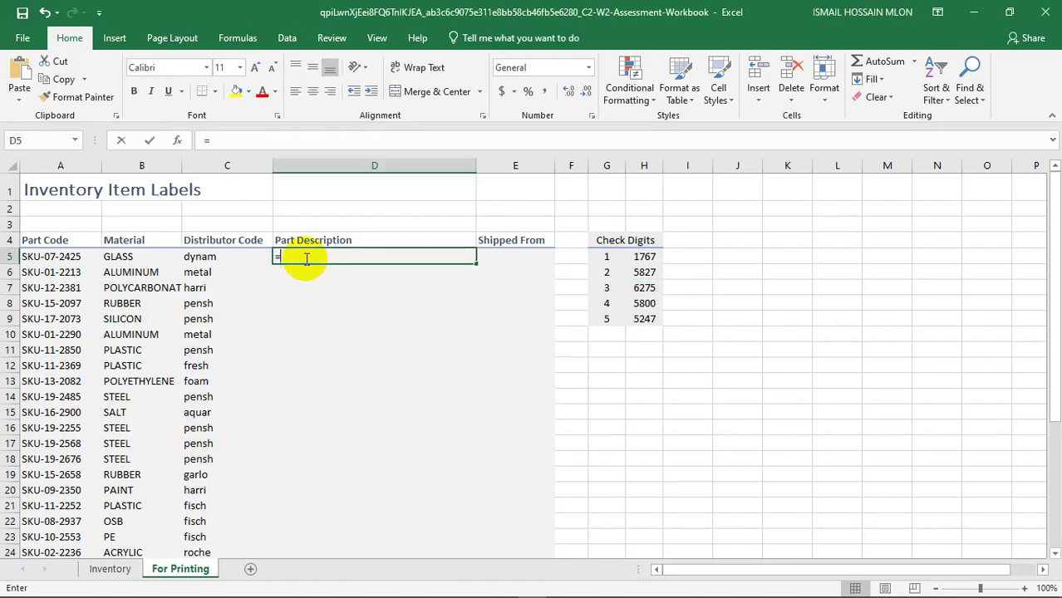
# Enter =LEFT(Inventory!B4,8) in Part Description cell D5.
pyautogui.write('lef')
pyautogui.press('Tab')
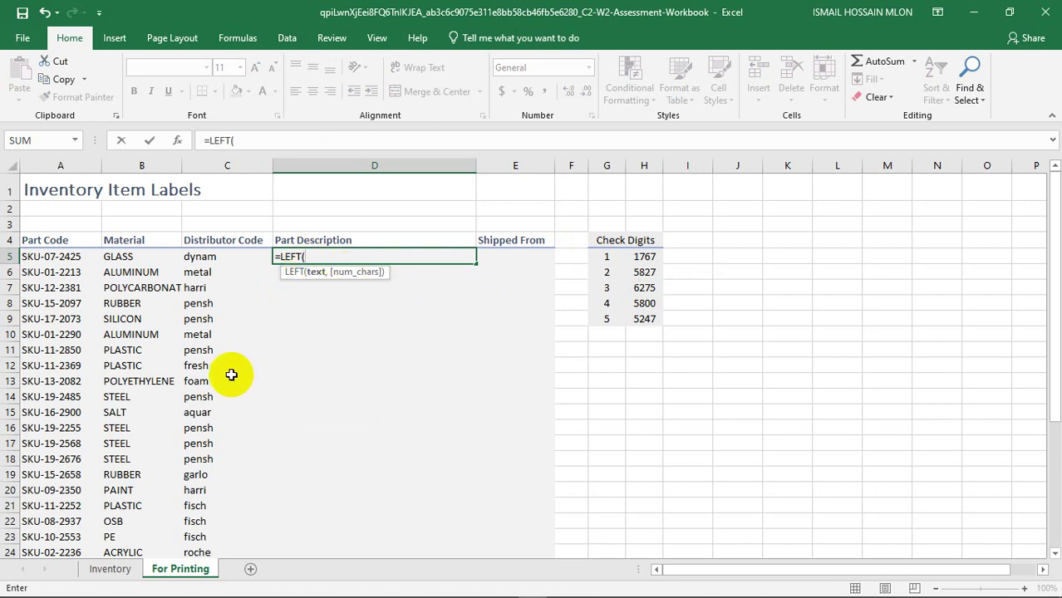
pyautogui.click(110, 572)
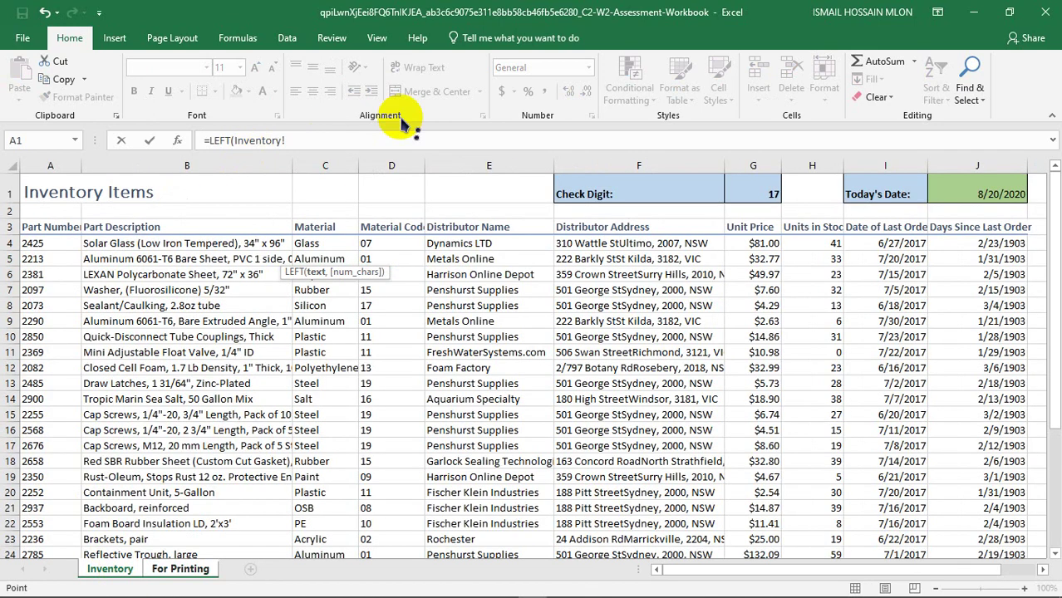
pyautogui.click(153, 248)
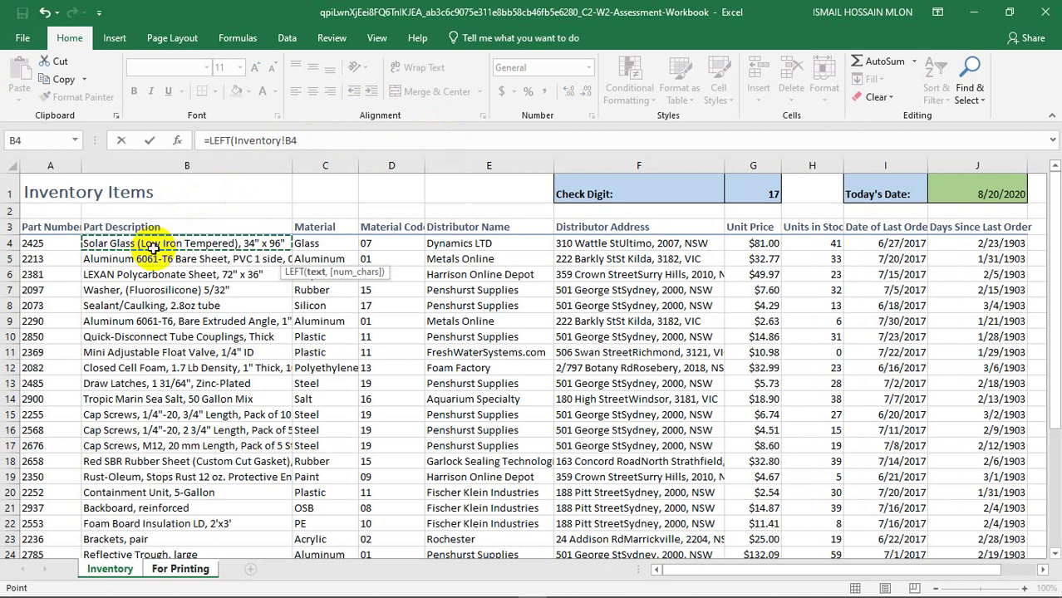
pyautogui.click(305, 139)
pyautogui.write(',8')
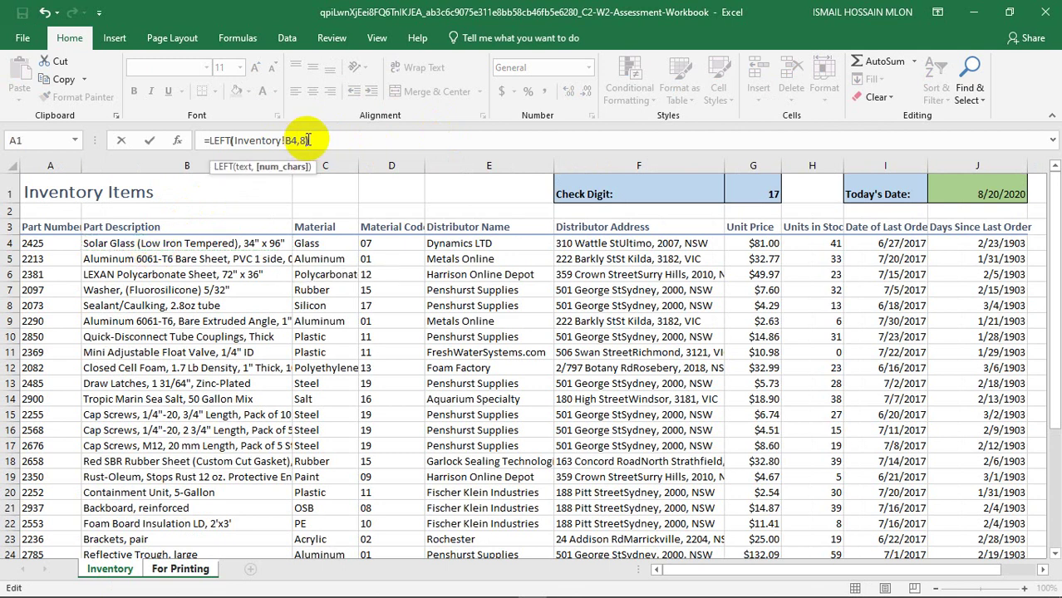
pyautogui.write(')')
pyautogui.press('Return')
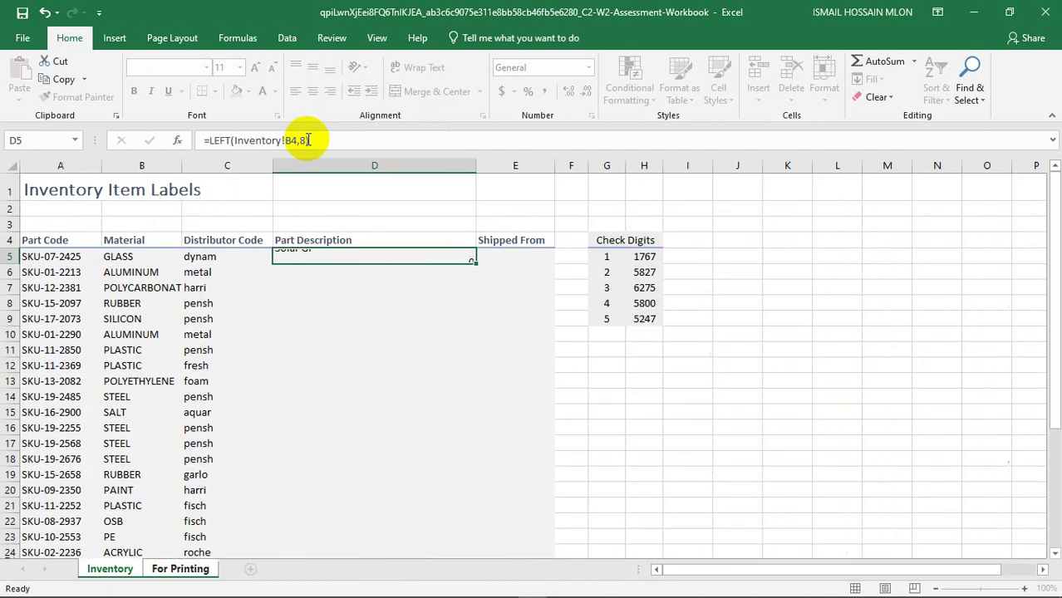
# Copy the D5 formula down to row 36 and check the 8-character descriptions.
pyautogui.click(465, 259)
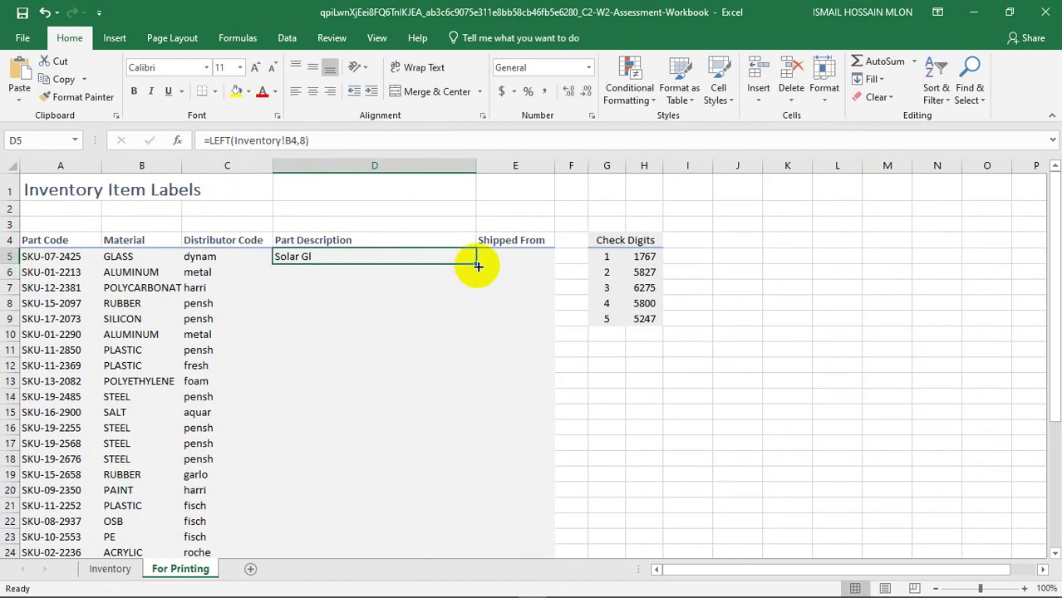
pyautogui.moveTo(478, 266); pyautogui.dragTo(459, 527)
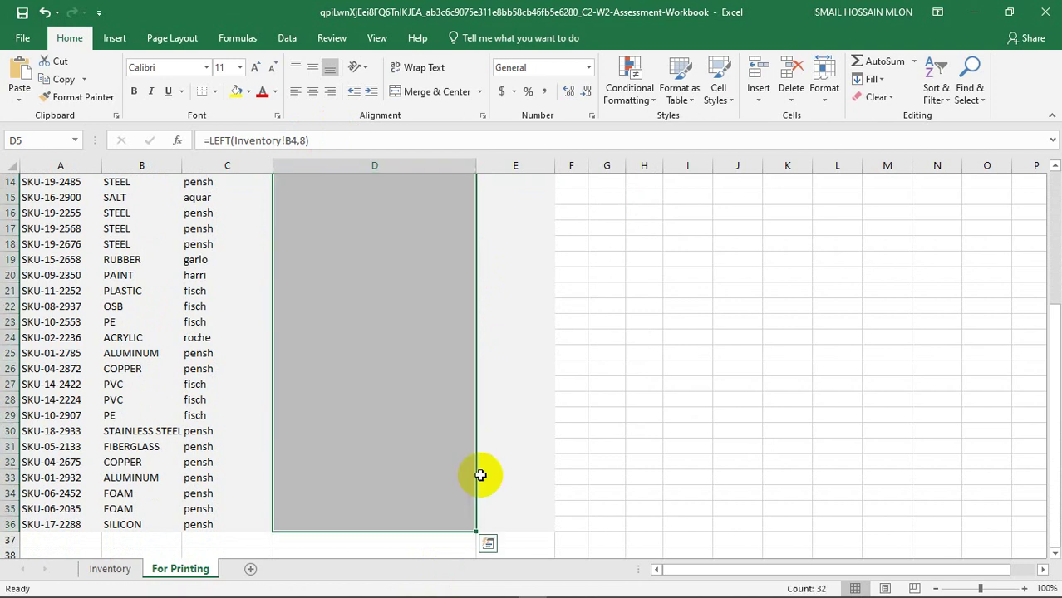
pyautogui.moveTo(1053, 332); pyautogui.dragTo(1054, 185)
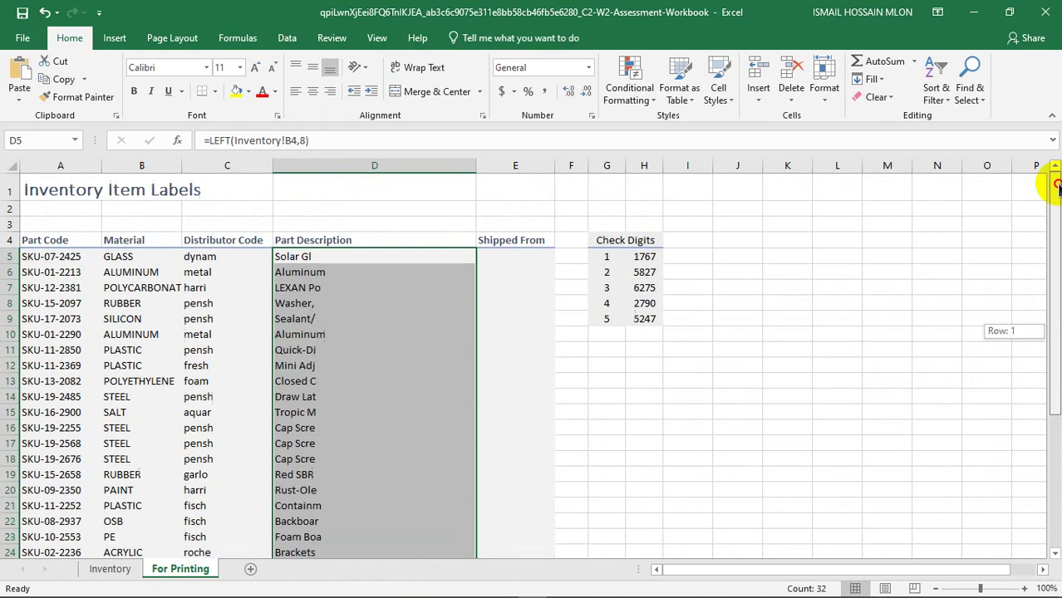
pyautogui.click(403, 352)
pyautogui.click(333, 256)
pyautogui.click(335, 272)
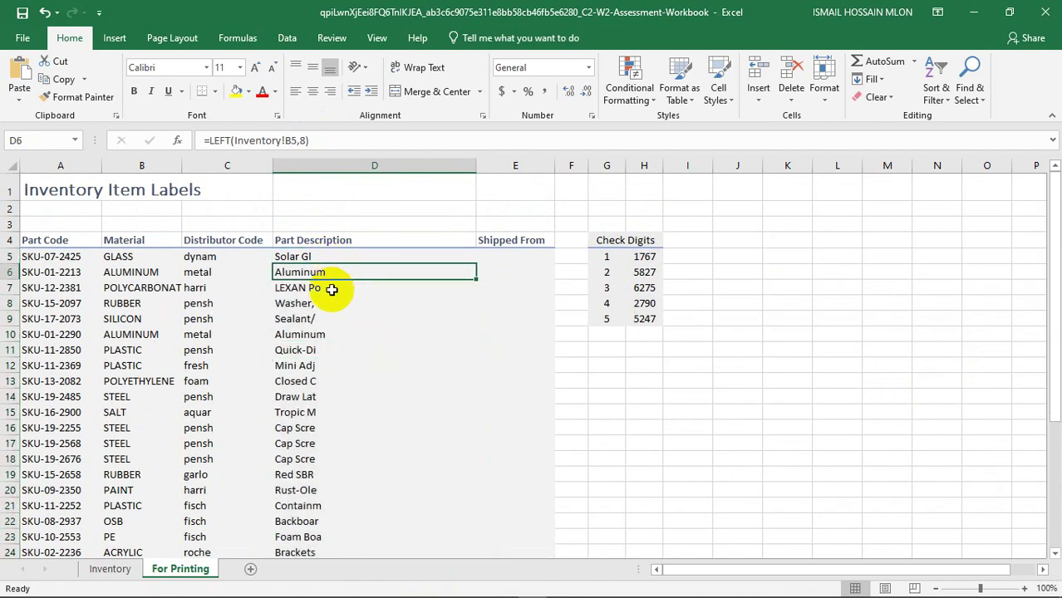
pyautogui.click(334, 287)
pyautogui.click(333, 304)
pyautogui.click(328, 319)
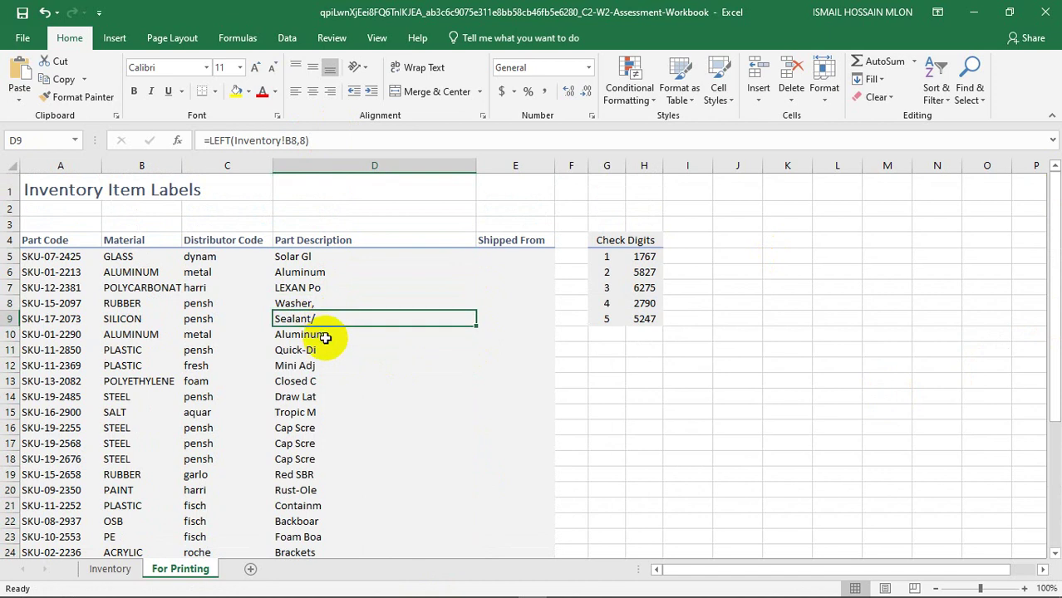
pyautogui.click(323, 335)
pyautogui.click(324, 350)
pyautogui.click(326, 366)
pyautogui.click(328, 395)
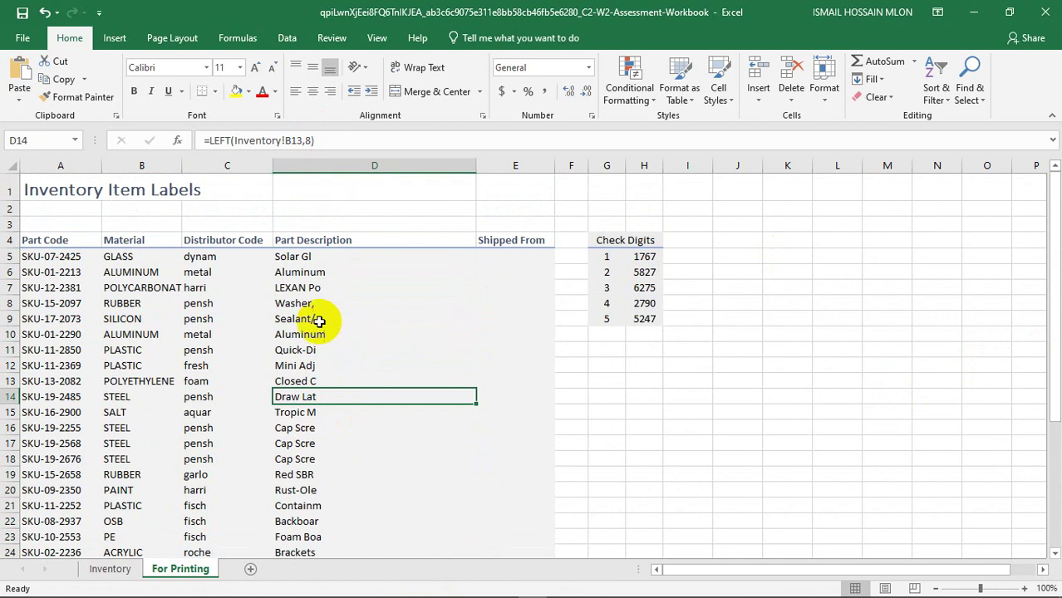
pyautogui.click(334, 259)
# Answer question 7 with FIND and read question 8 about cutting D5 at the first comma.
pyautogui.hotkey('alt', 'Tab')
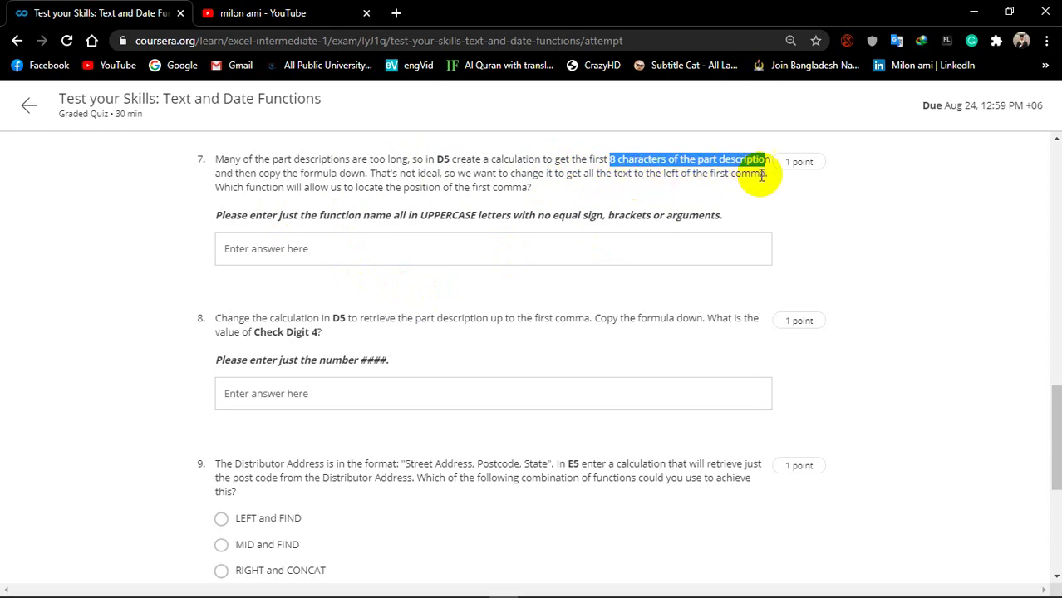
pyautogui.moveTo(762, 174); pyautogui.dragTo(584, 174)
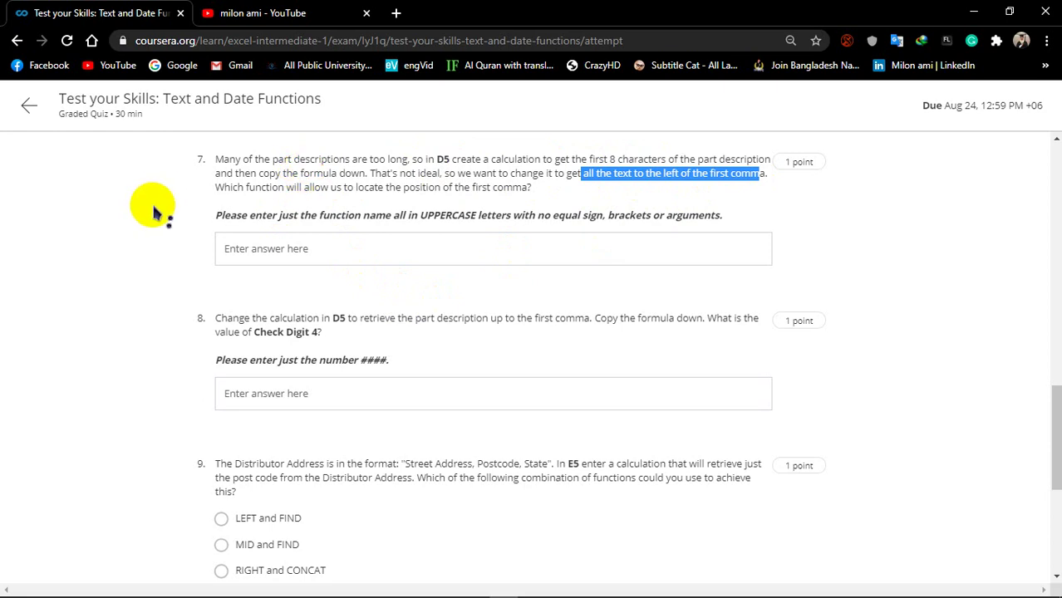
pyautogui.click(254, 247)
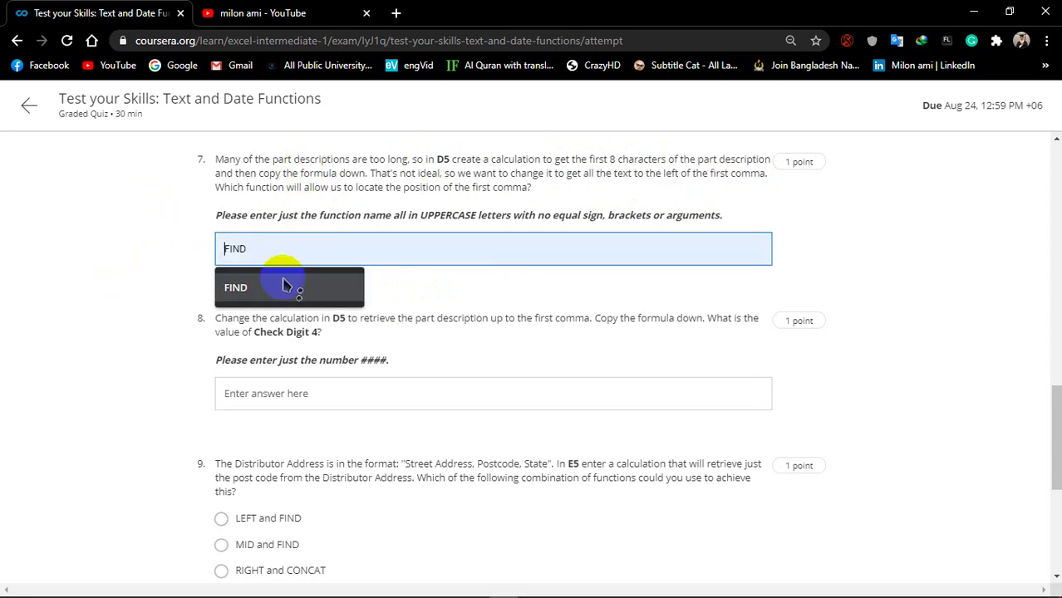
pyautogui.click(283, 290)
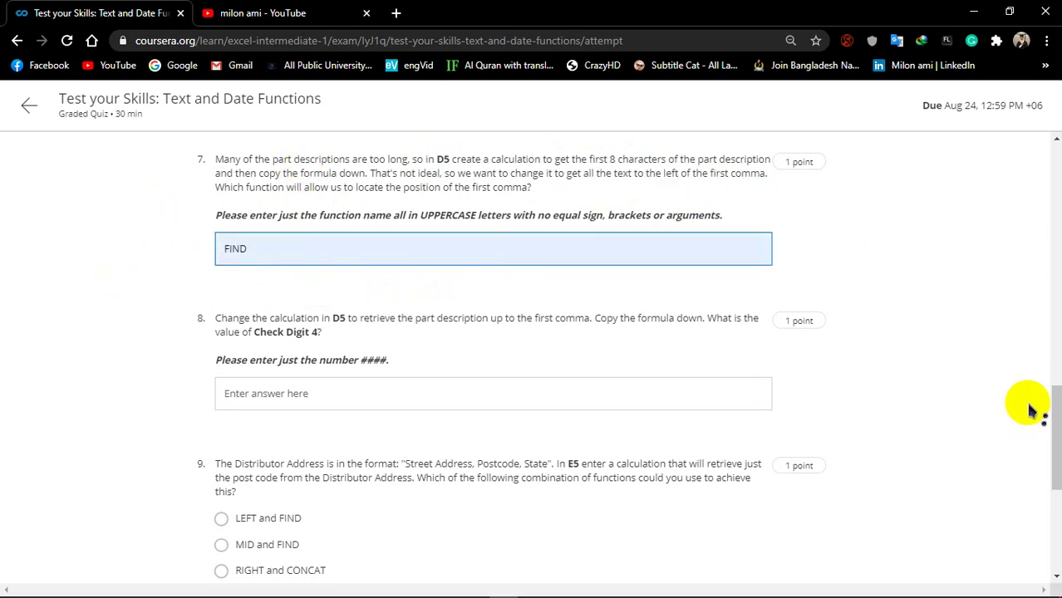
pyautogui.moveTo(1055, 403); pyautogui.dragTo(1056, 435)
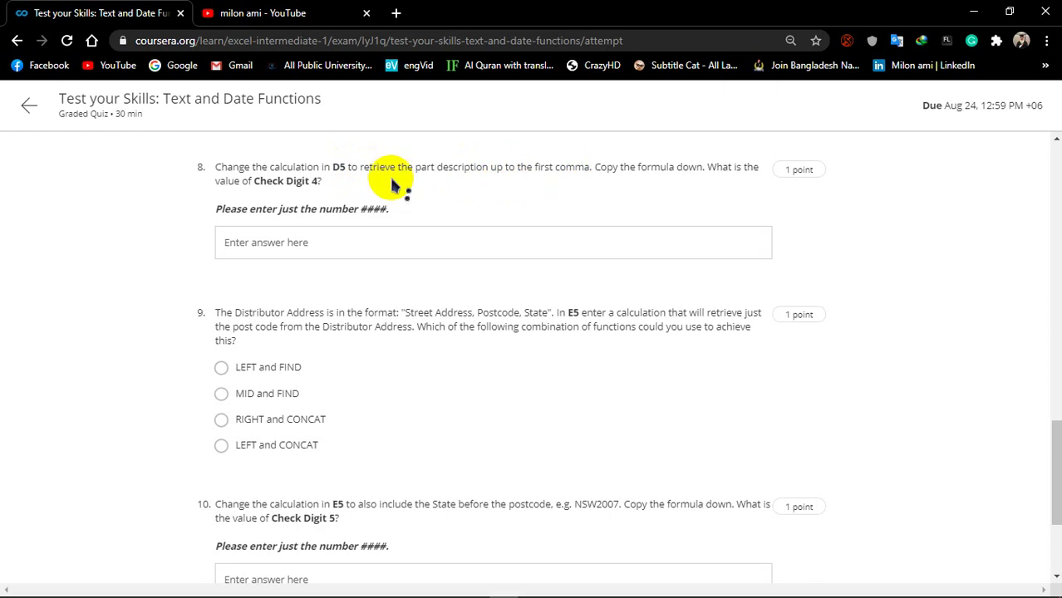
pyautogui.doubleClick(338, 167)
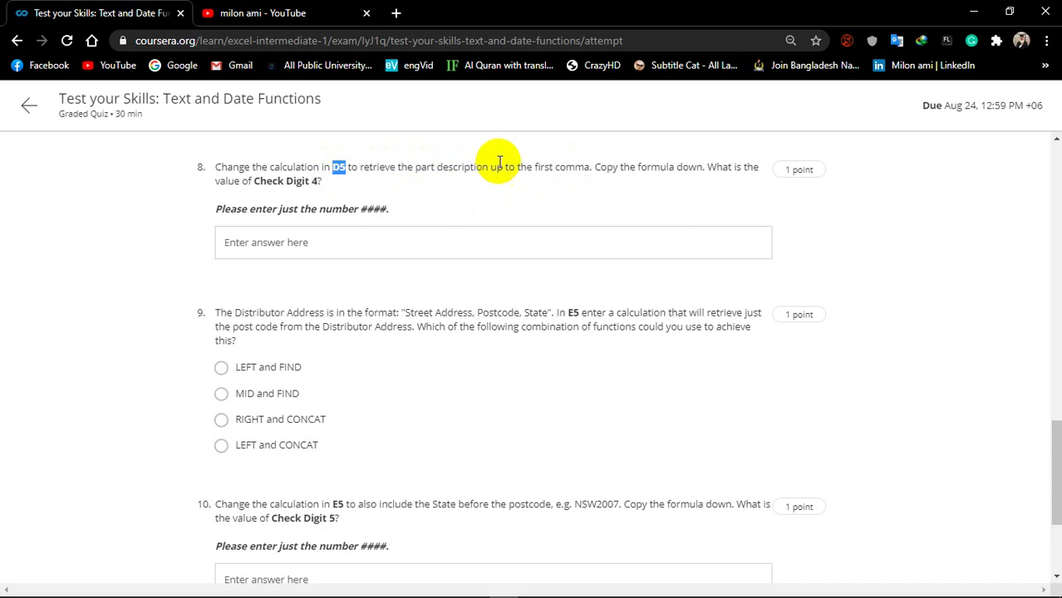
pyautogui.hotkey('alt', 'Tab')
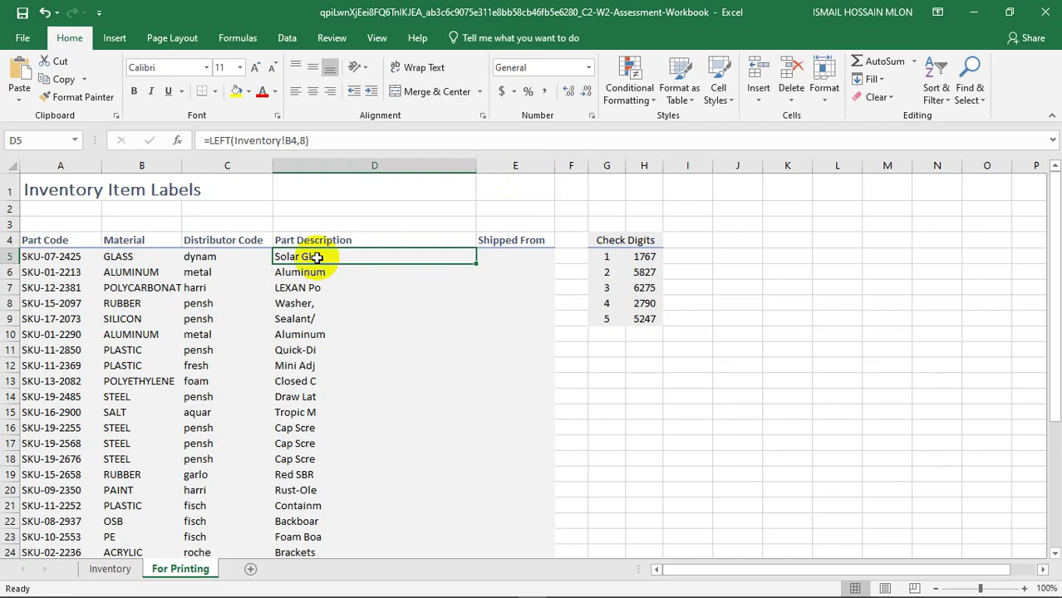
# Change D5 to =LEFT(Inventory!B4,FIND(",",Inventory!B4)-1), replacing the fixed 8.
pyautogui.click(211, 140)
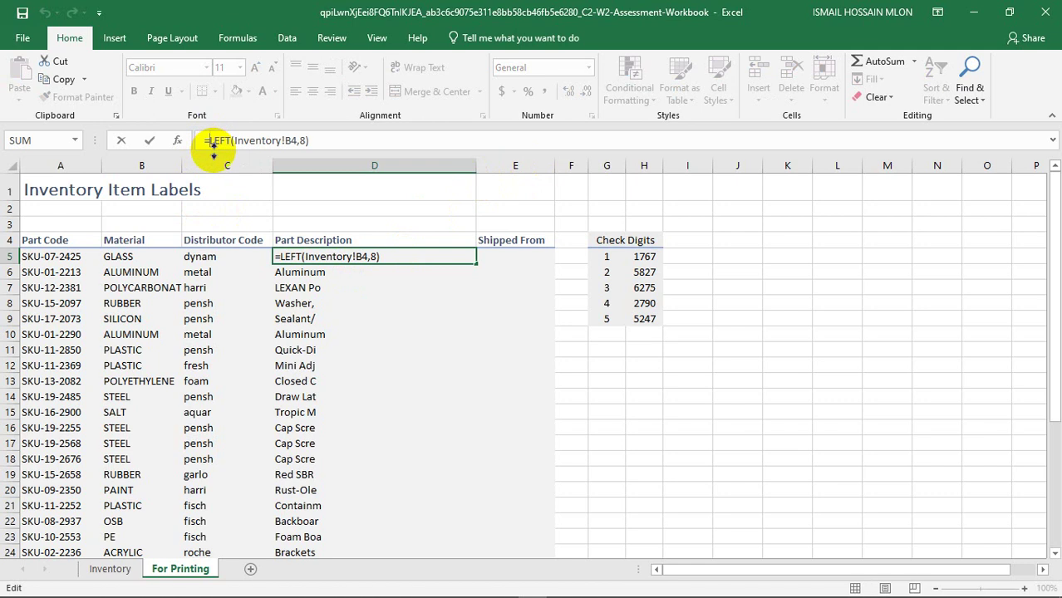
pyautogui.doubleClick(302, 141)
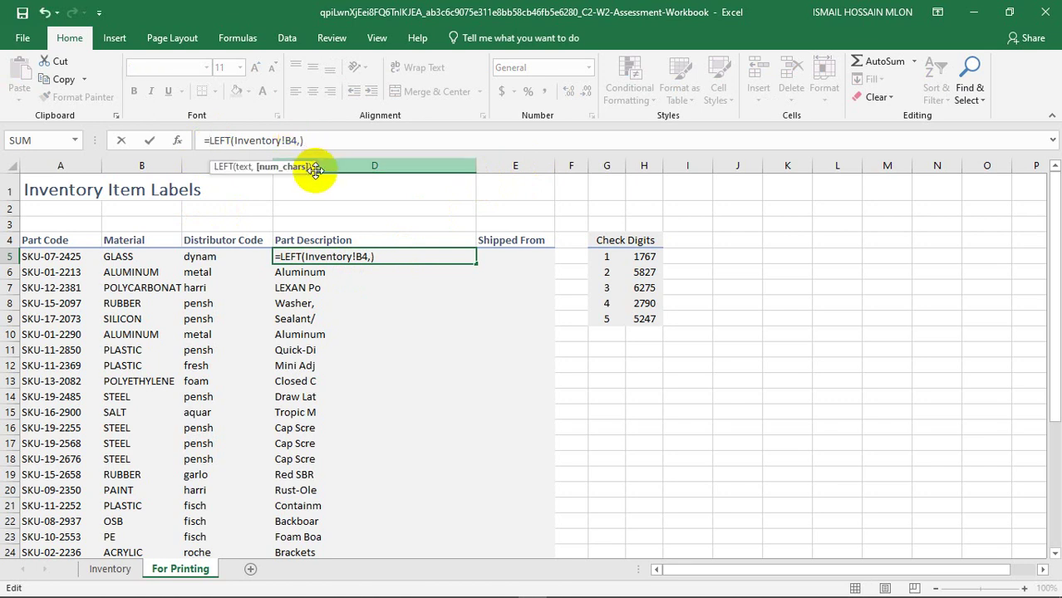
pyautogui.write('fin')
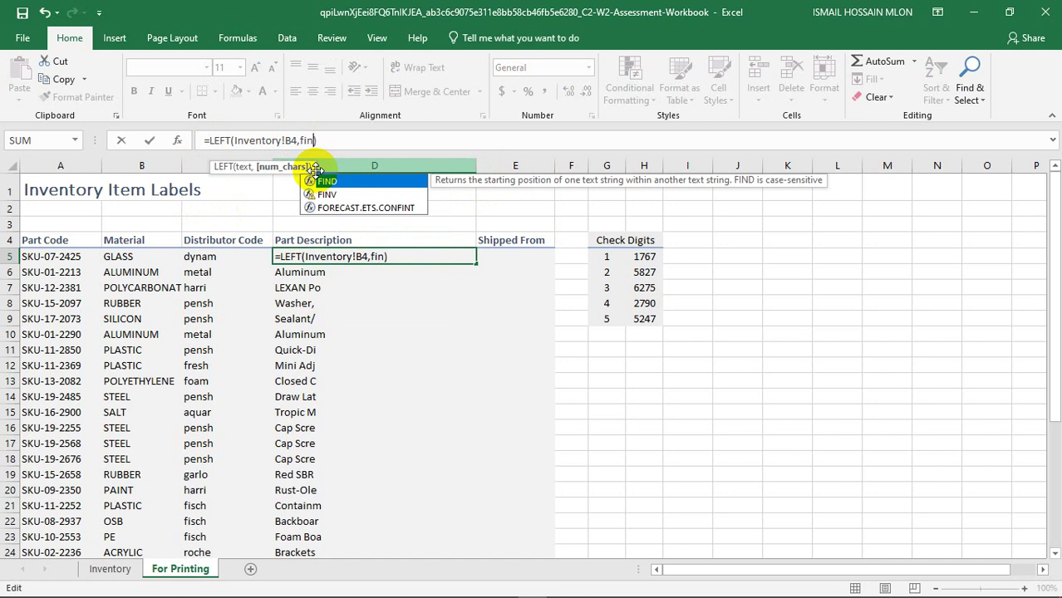
pyautogui.doubleClick(318, 180)
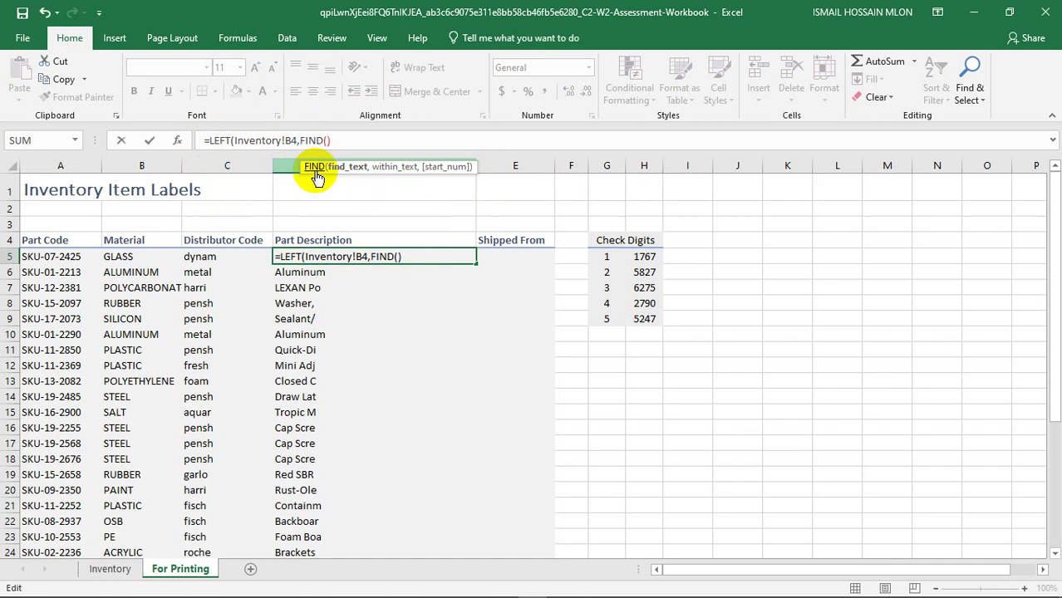
pyautogui.hotkey('alt', 'Tab')
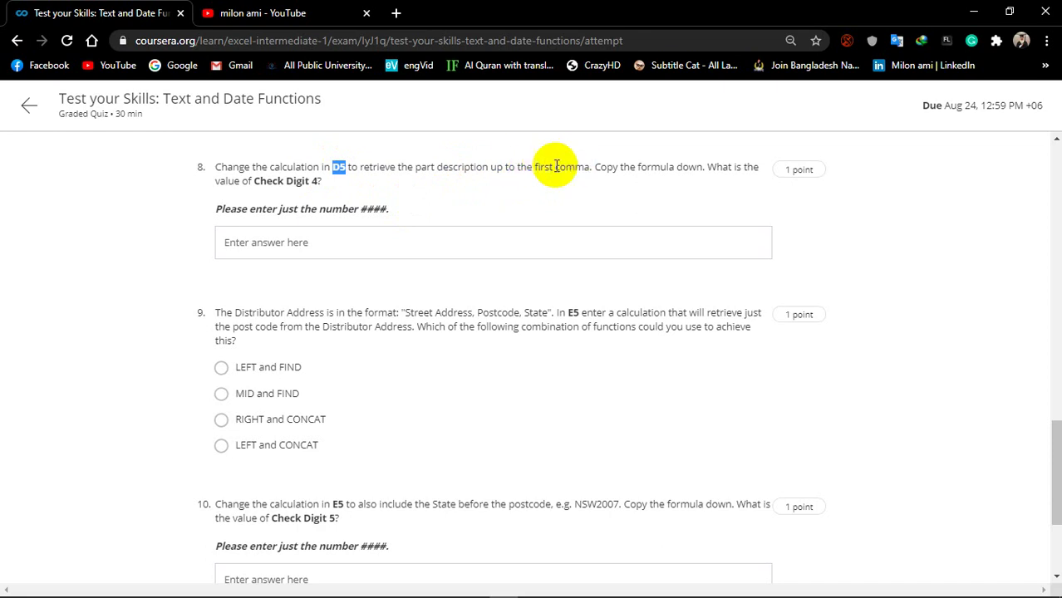
pyautogui.hotkey('alt', 'Tab')
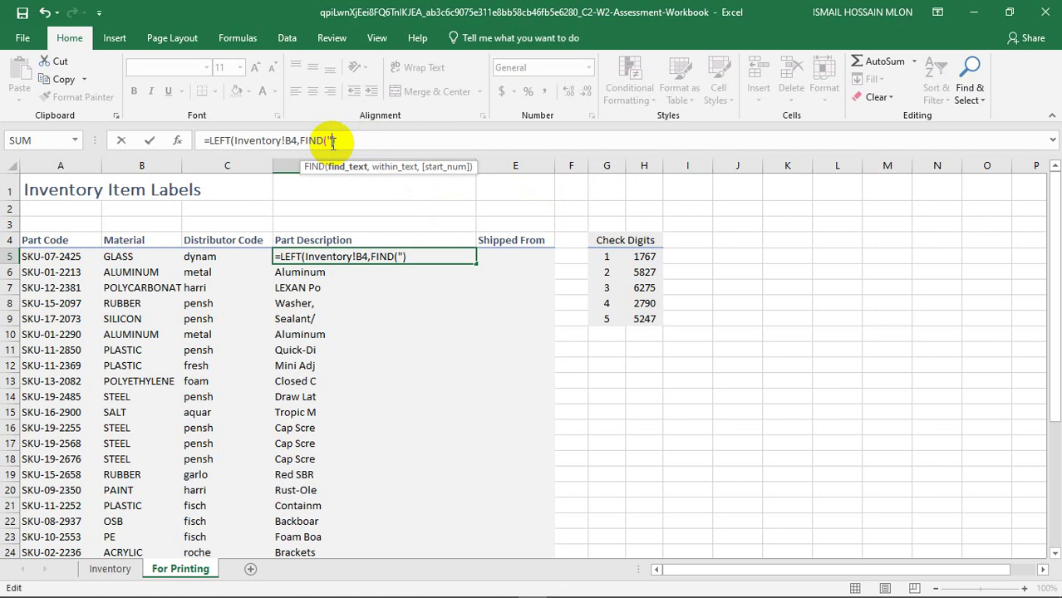
pyautogui.write(',",')
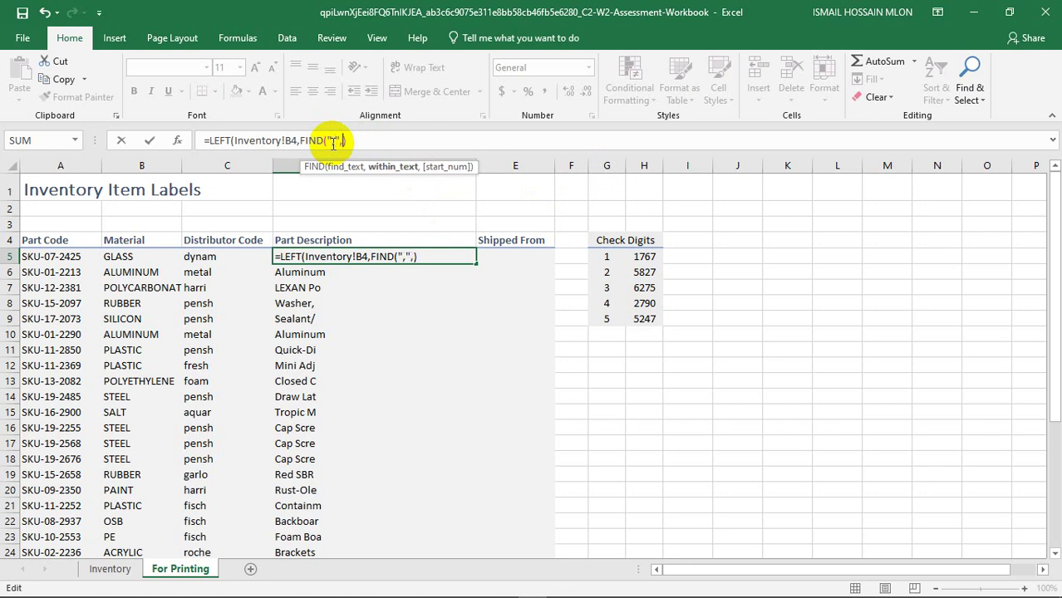
pyautogui.click(111, 570)
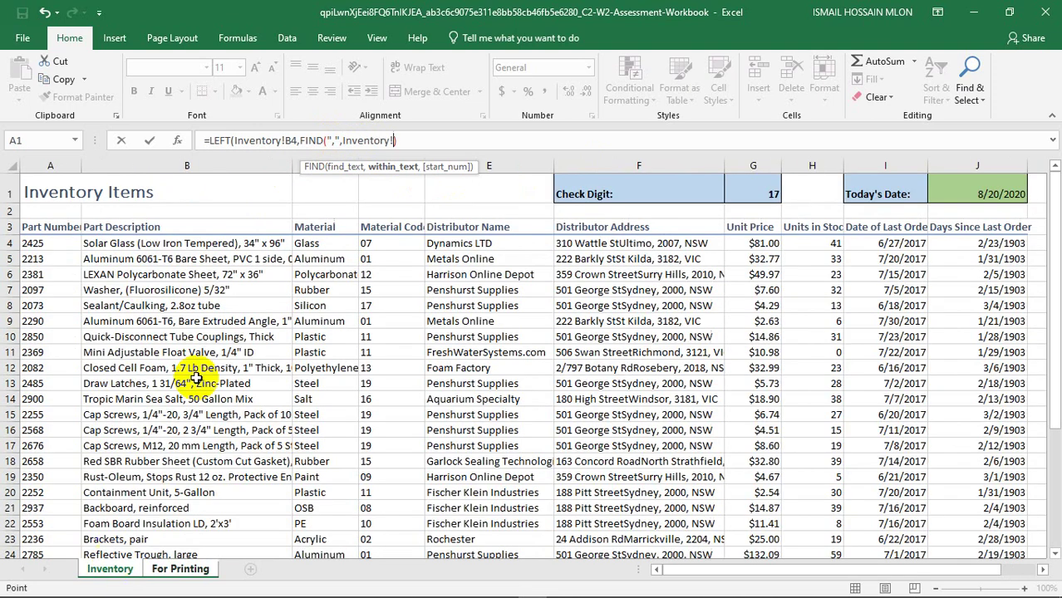
pyautogui.click(173, 245)
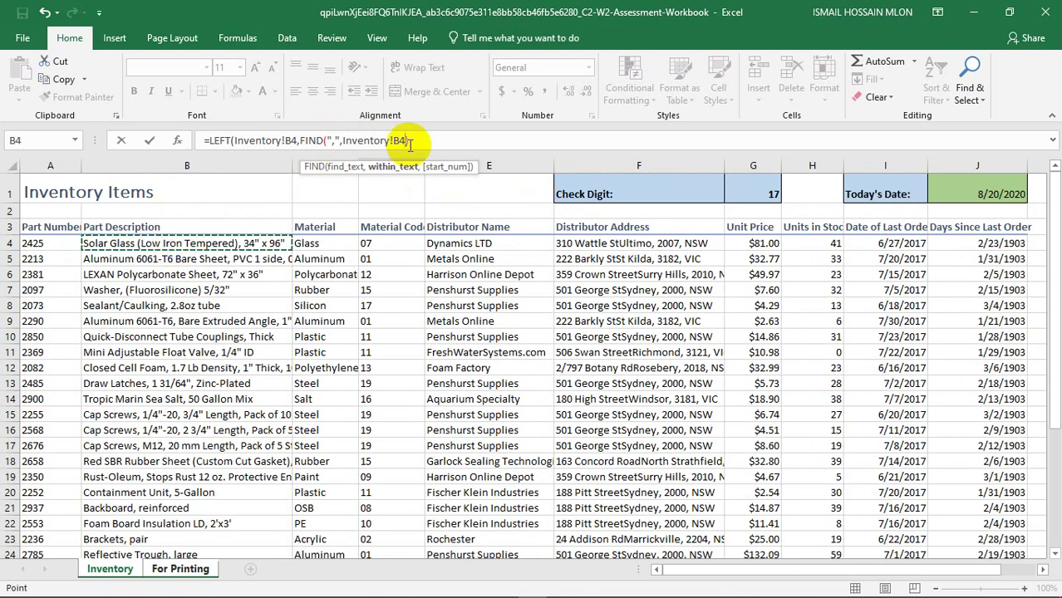
pyautogui.write(')')
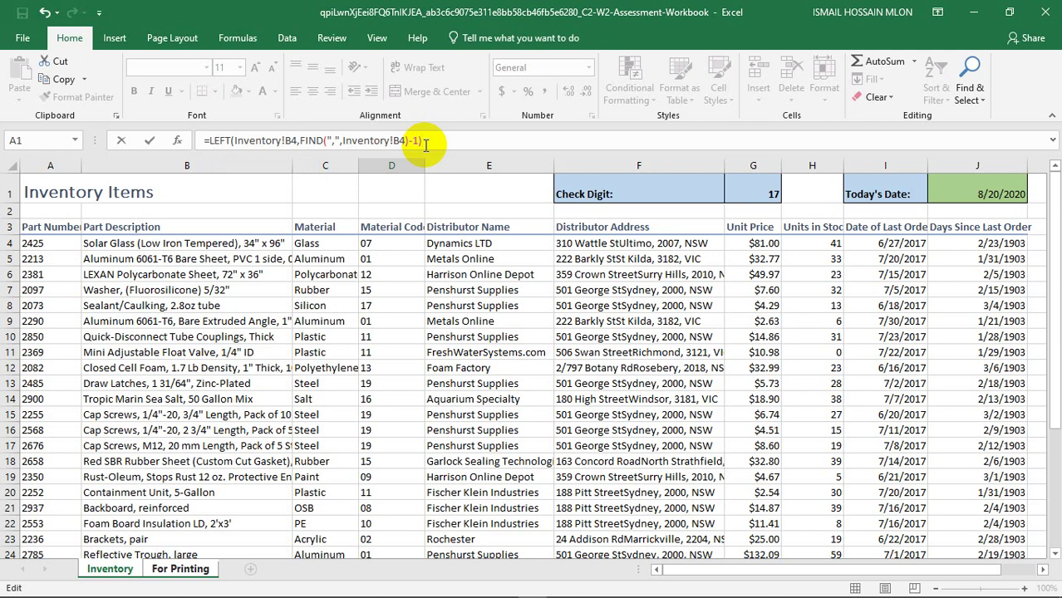
pyautogui.press('Return')
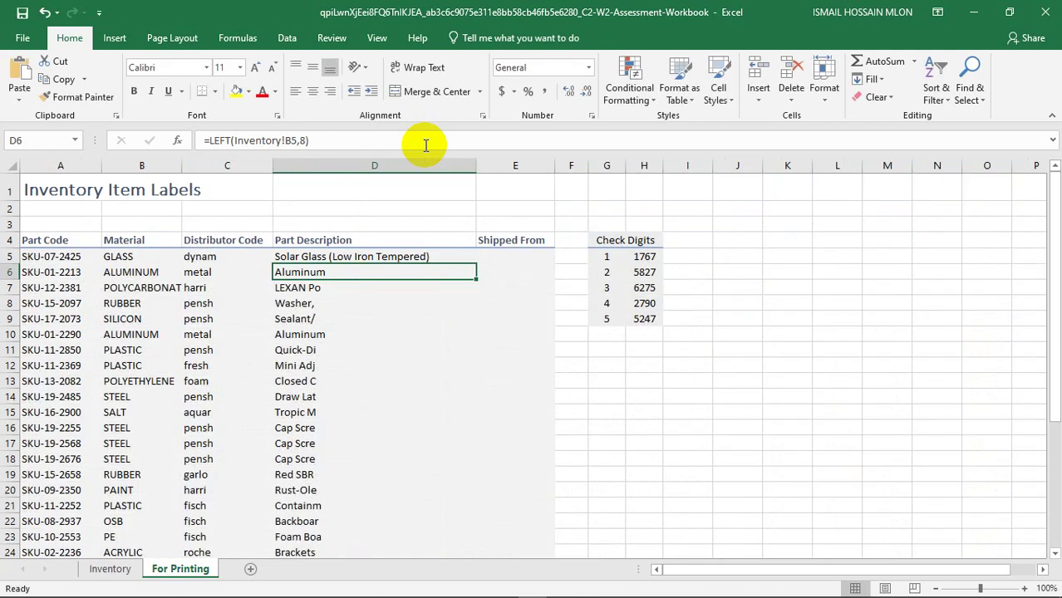
# Copy the first-comma formula down to D36 so Check Digit 4 reads 3203.
pyautogui.click(447, 257)
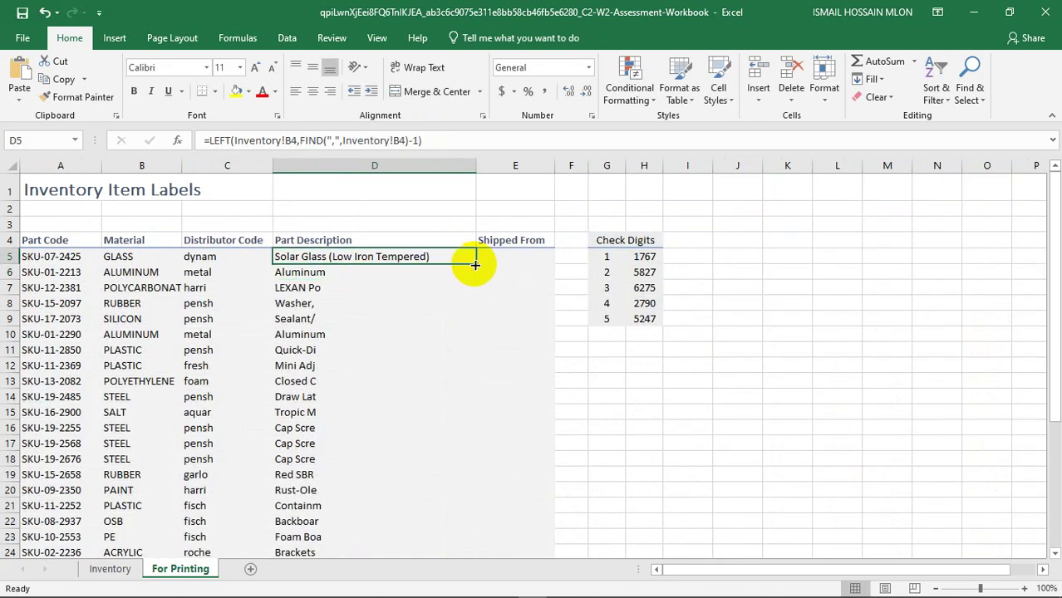
pyautogui.moveTo(474, 264)
pyautogui.mouseDown()
pyautogui.moveTo(463, 582)
pyautogui.moveTo(450, 527)
pyautogui.mouseUp()
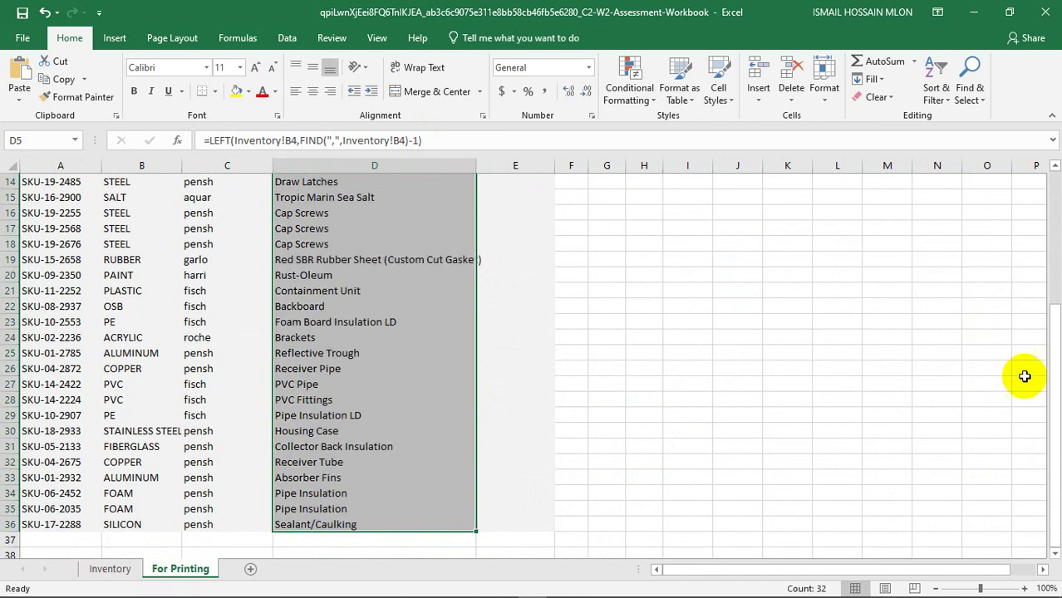
pyautogui.moveTo(1053, 349); pyautogui.dragTo(1053, 182)
pyautogui.click(434, 316)
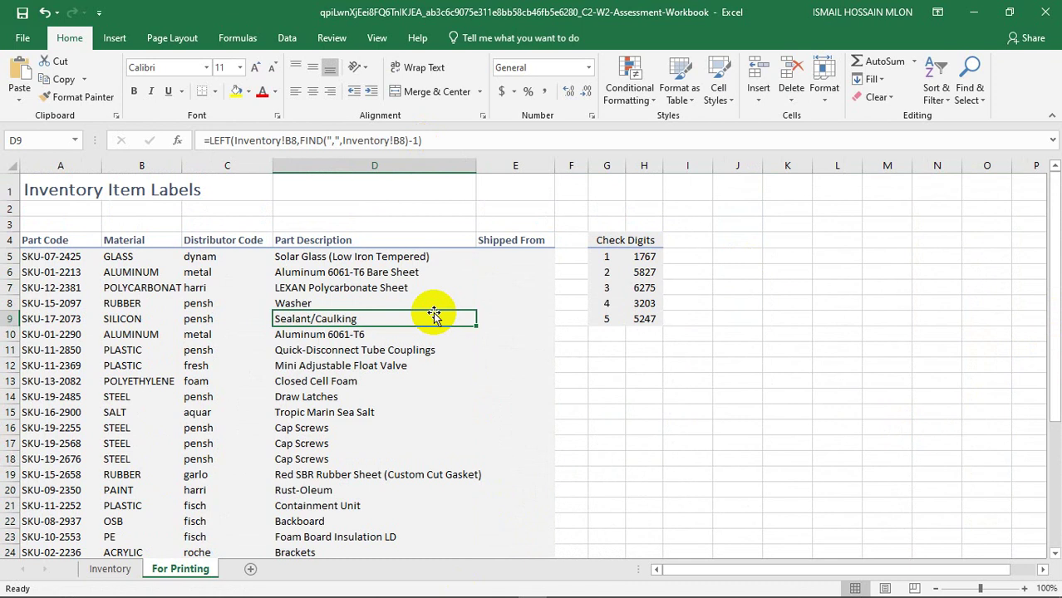
pyautogui.hotkey('alt', 'Tab')
# Submit 3203 for question 8 and confirm it against Check Digit 4 in Excel.
pyautogui.click(412, 241)
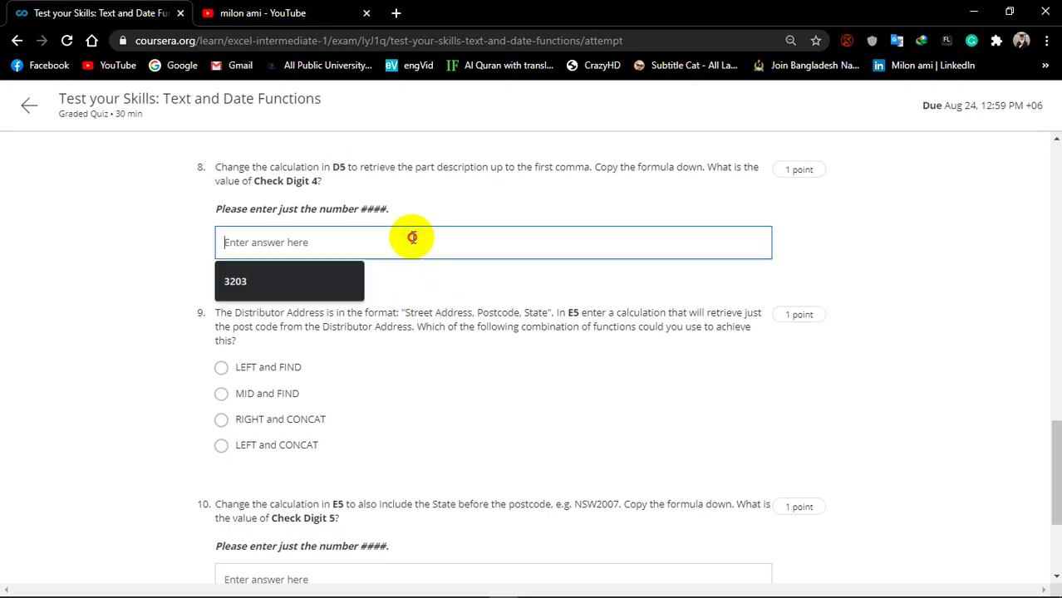
pyautogui.click(341, 284)
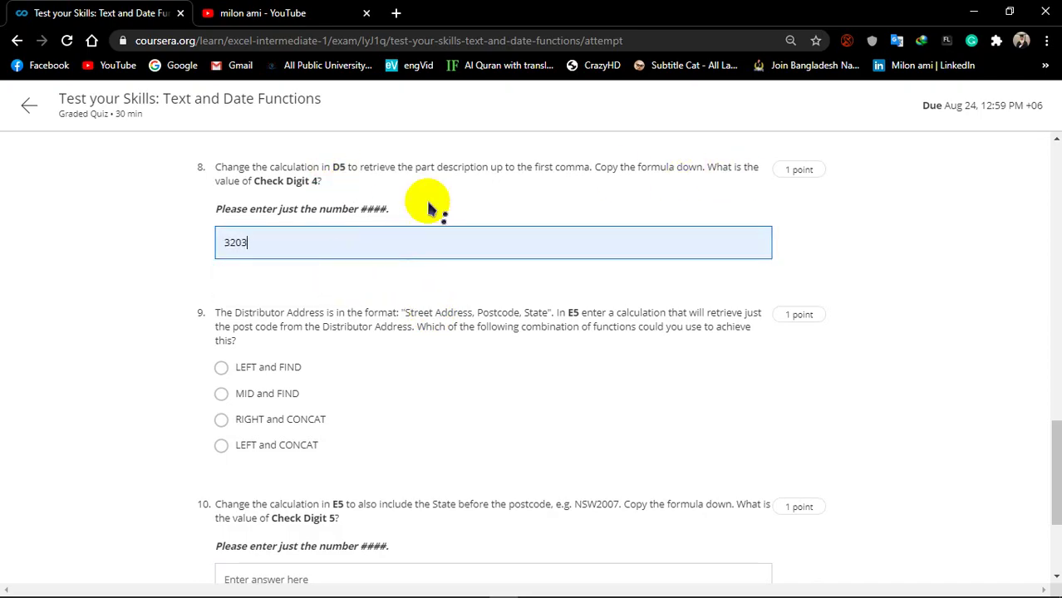
pyautogui.click(313, 183)
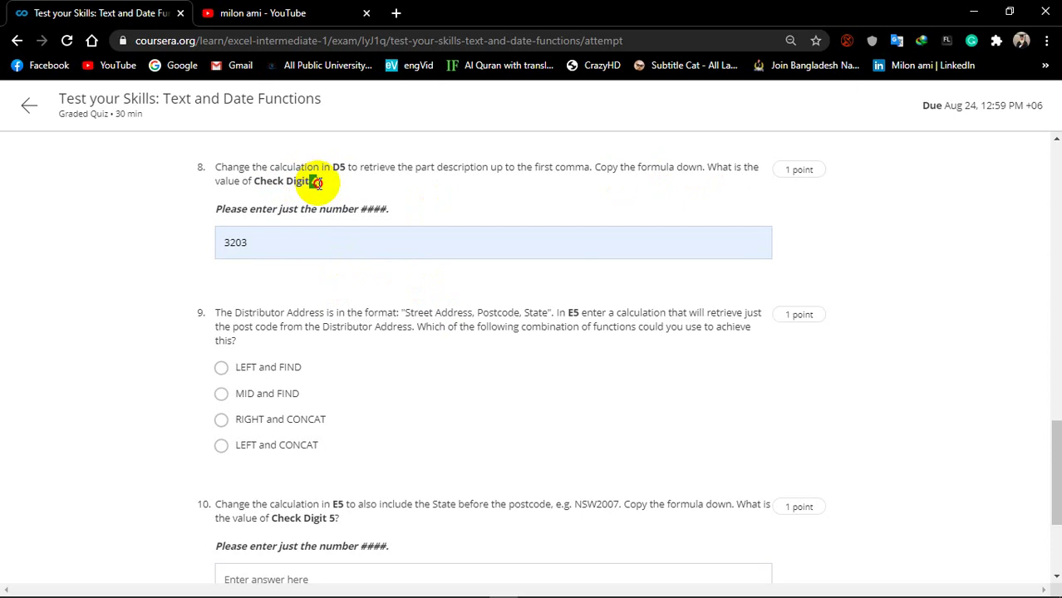
pyautogui.hotkey('alt', 'Tab')
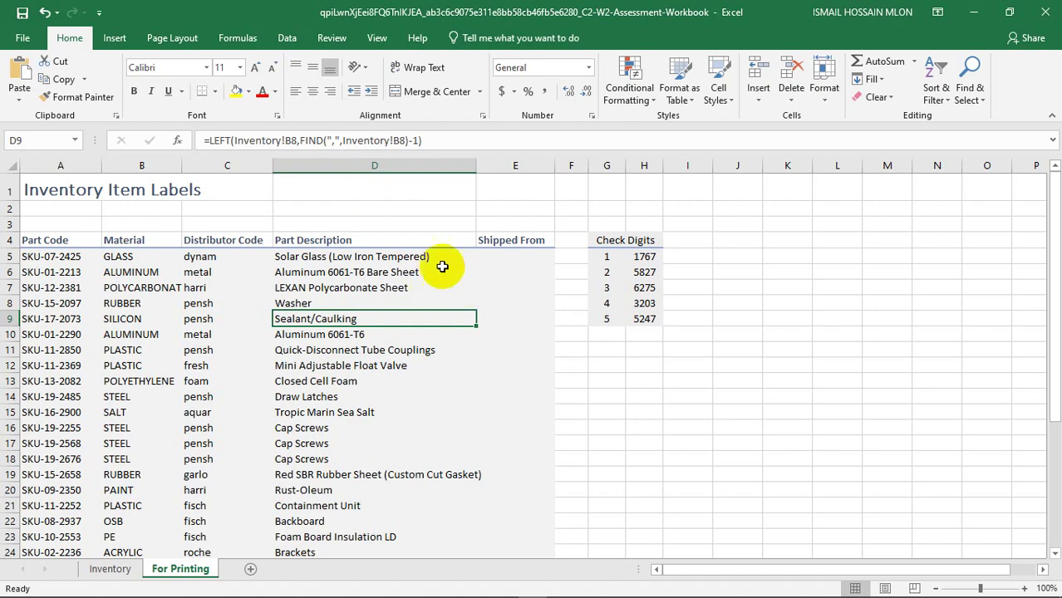
pyautogui.hotkey('alt', 'Tab')
pyautogui.hotkey('alt', 'Tab')
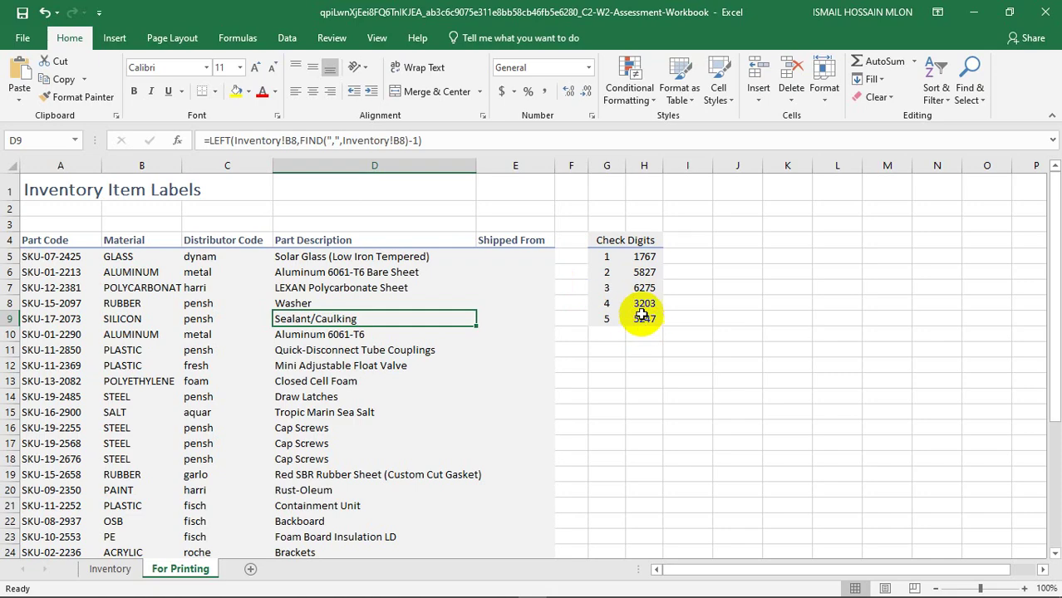
pyautogui.click(642, 307)
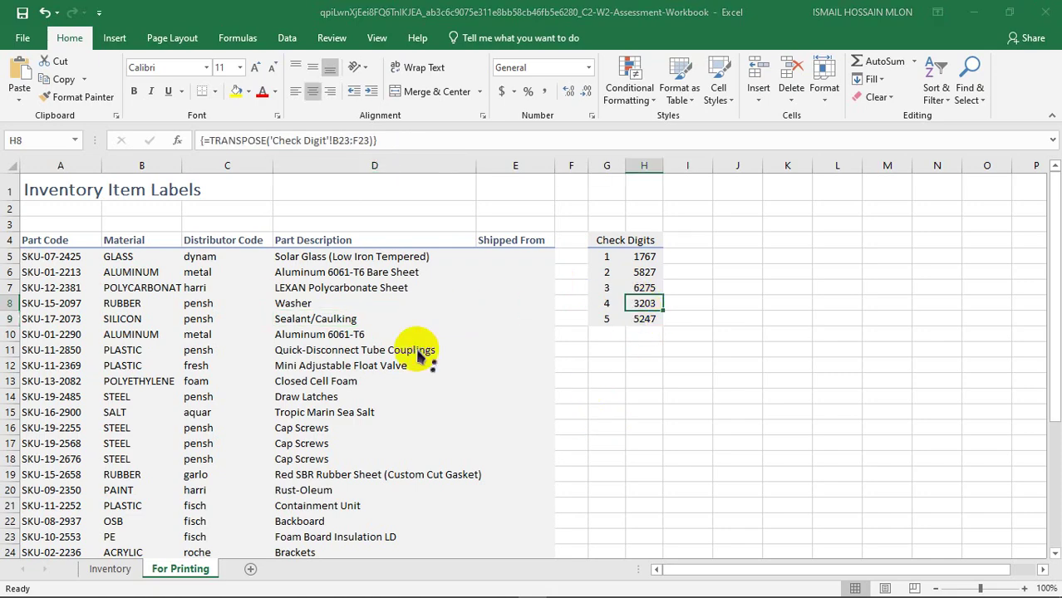
pyautogui.hotkey('alt', 'Tab')
# Read question 9 and choose MID and FIND as its answer.
pyautogui.scroll(-2, 310, 171)
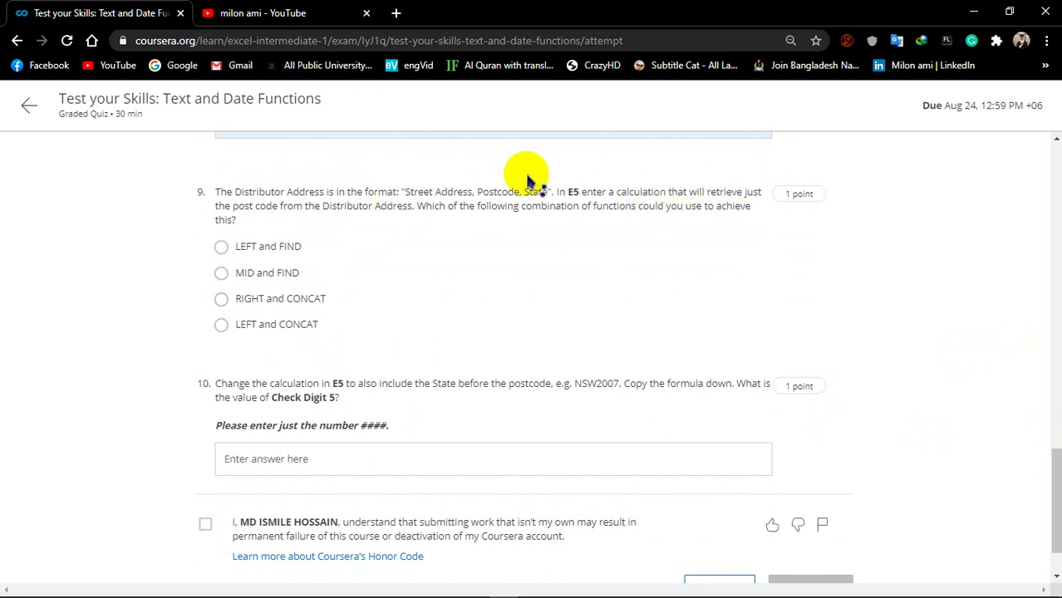
pyautogui.moveTo(568, 192)
pyautogui.mouseDown()
pyautogui.moveTo(596, 195)
pyautogui.moveTo(375, 204)
pyautogui.moveTo(398, 218)
pyautogui.mouseUp()
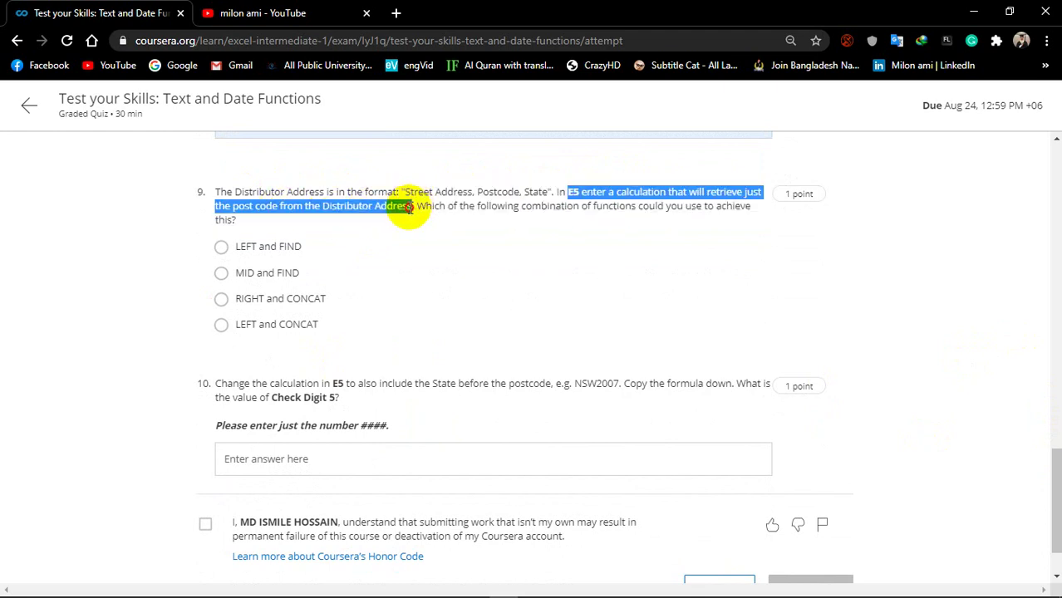
pyautogui.click(623, 275)
pyautogui.click(603, 236)
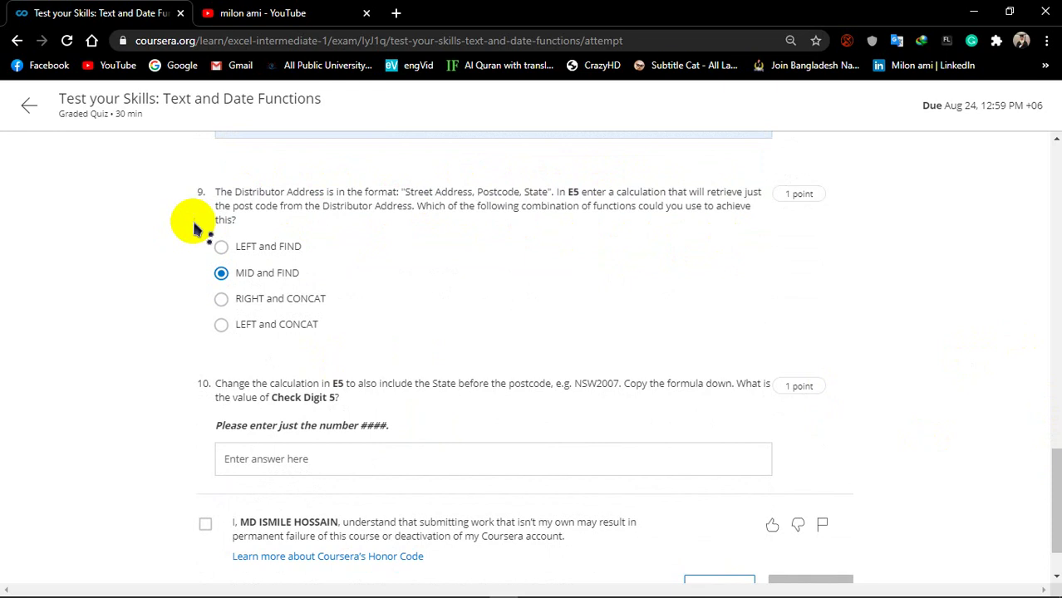
pyautogui.hotkey('alt', 'Tab')
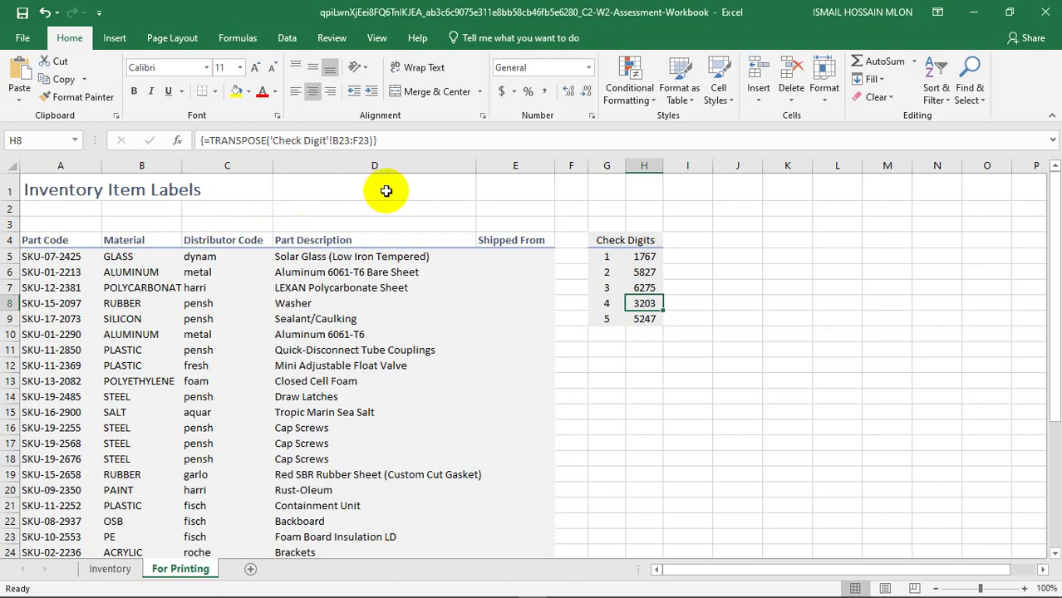
# Start =MID( in Shipped From cell E5 referencing the distributor address Inventory!F4.
pyautogui.click(496, 256)
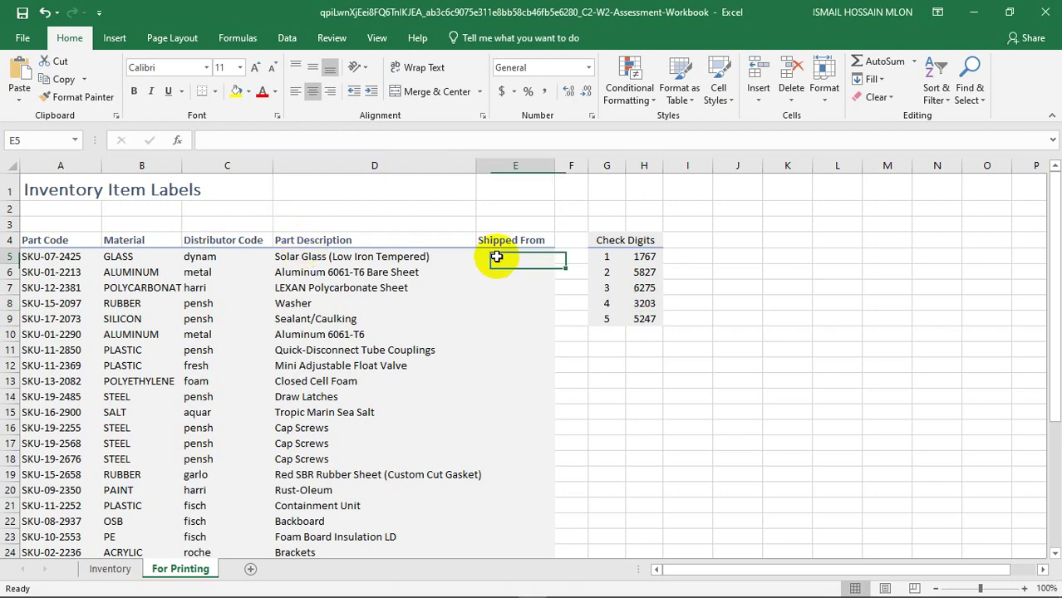
pyautogui.write('=mi')
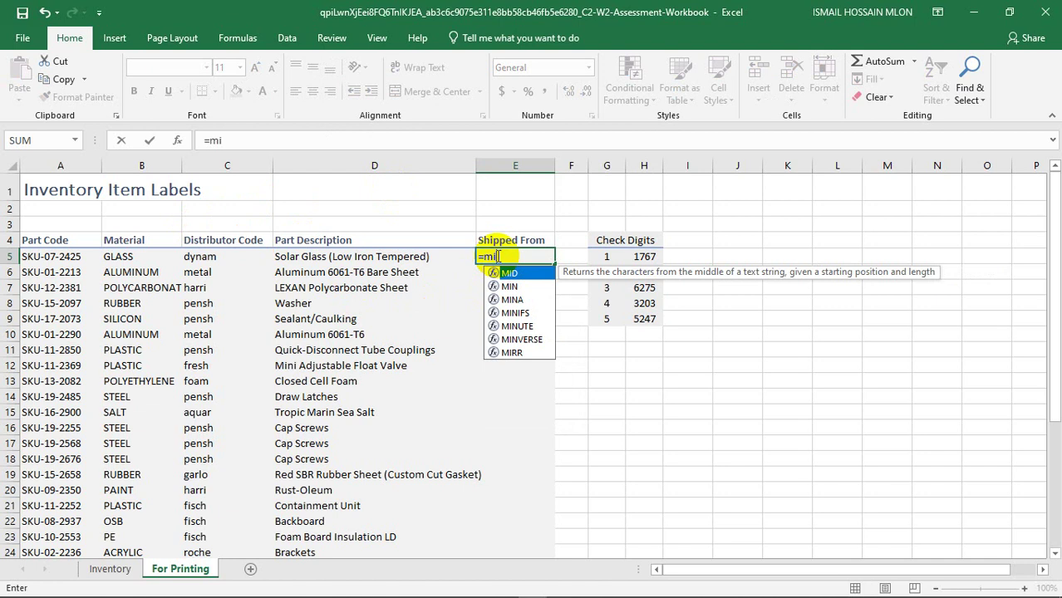
pyautogui.press('Tab')
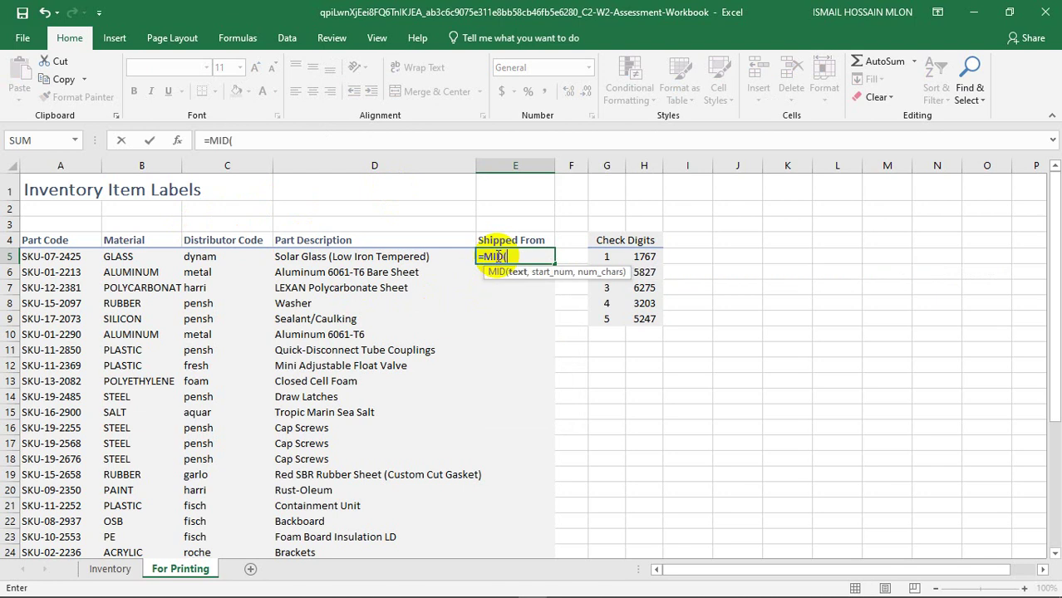
pyautogui.click(108, 569)
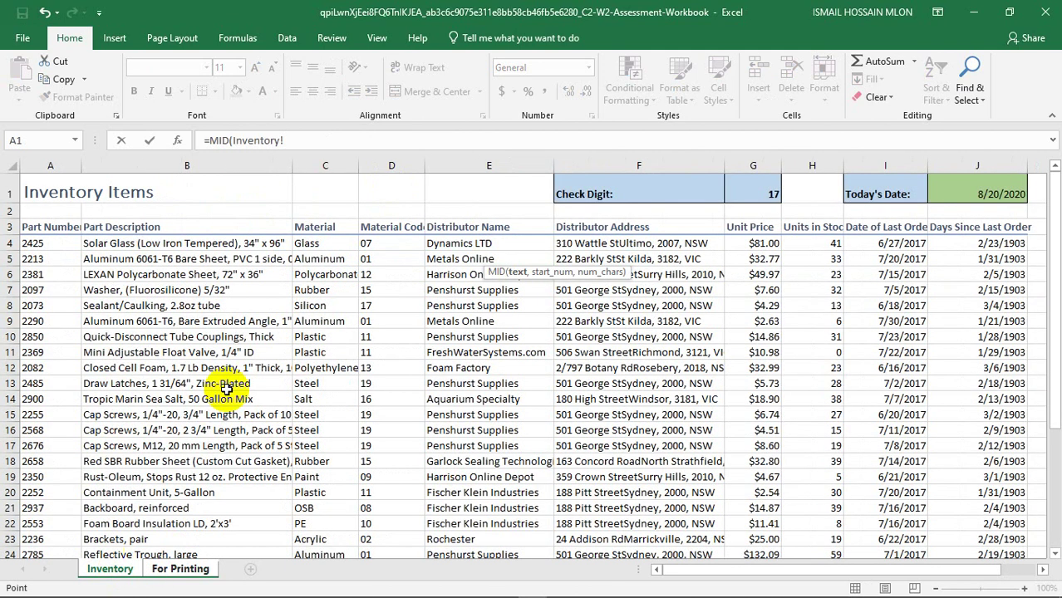
pyautogui.click(621, 243)
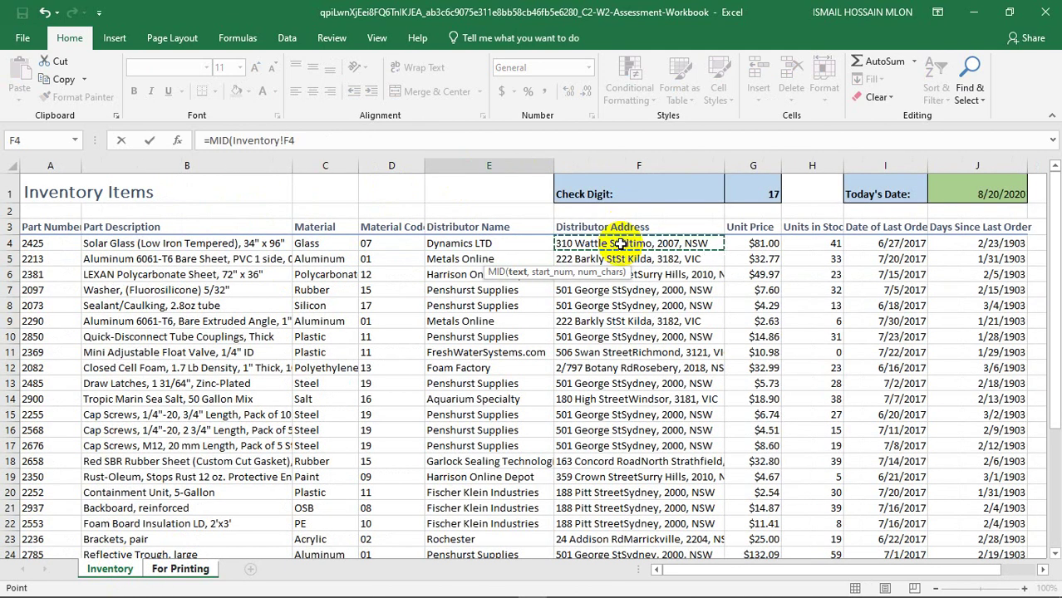
pyautogui.click(433, 147)
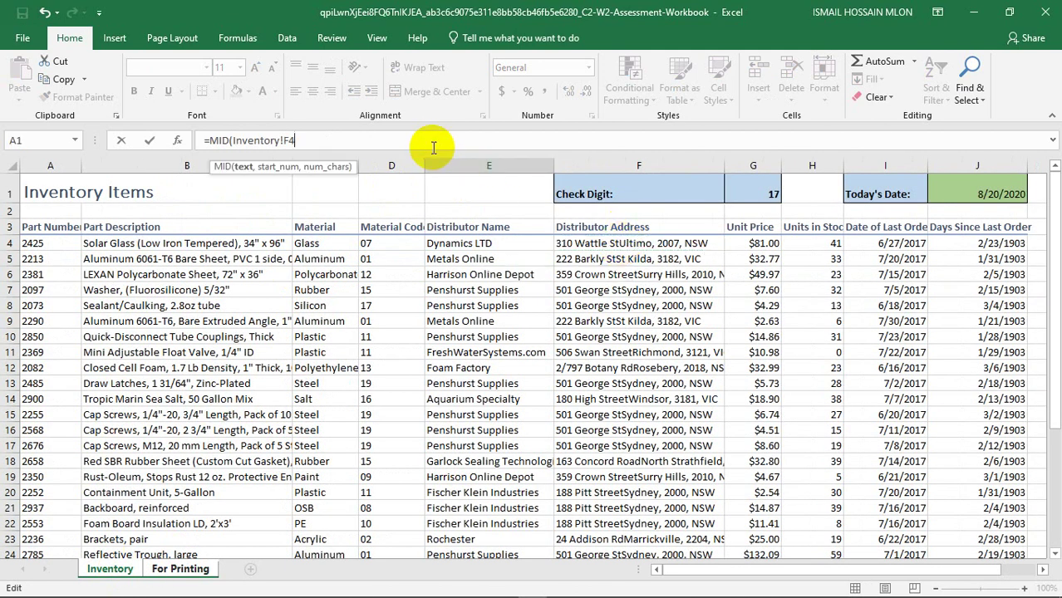
# Add FIND(",",Inventory!F4) as MID's start, replacing the wrong B4, and enter the formula.
pyautogui.write(',FI')
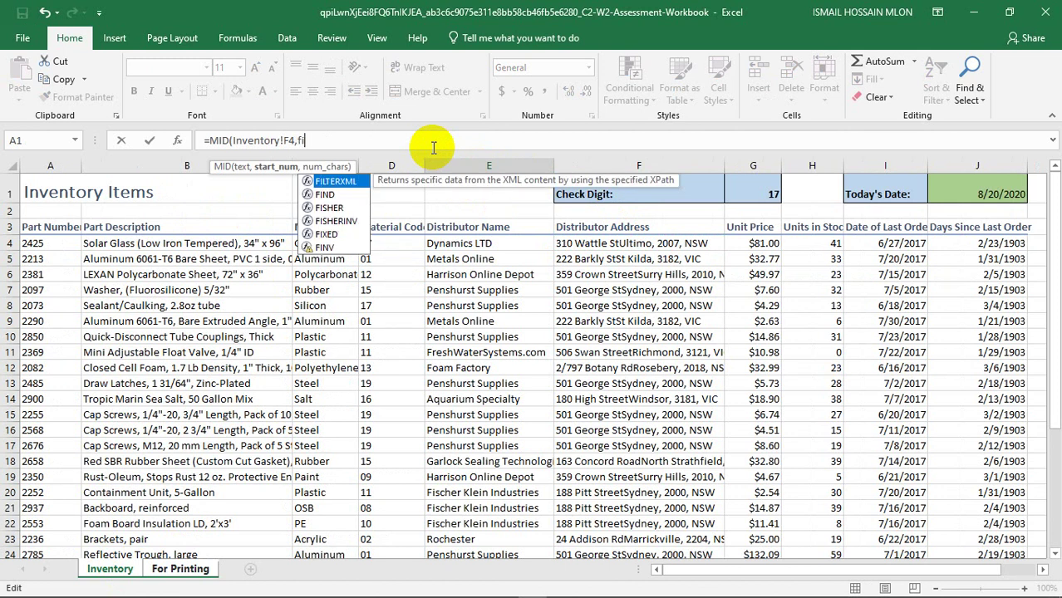
pyautogui.write('ND(",')
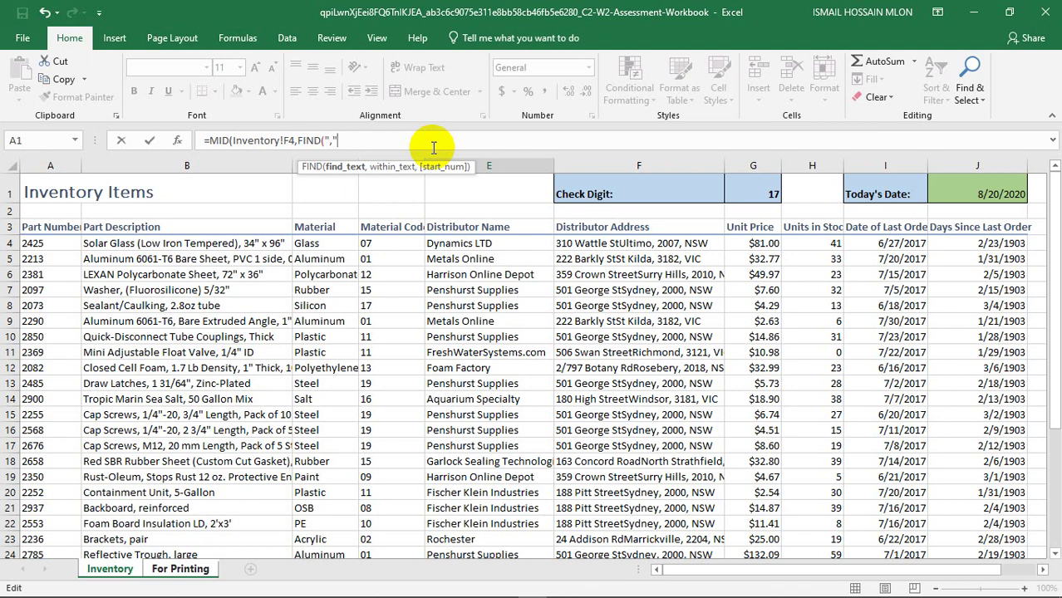
pyautogui.write(',')
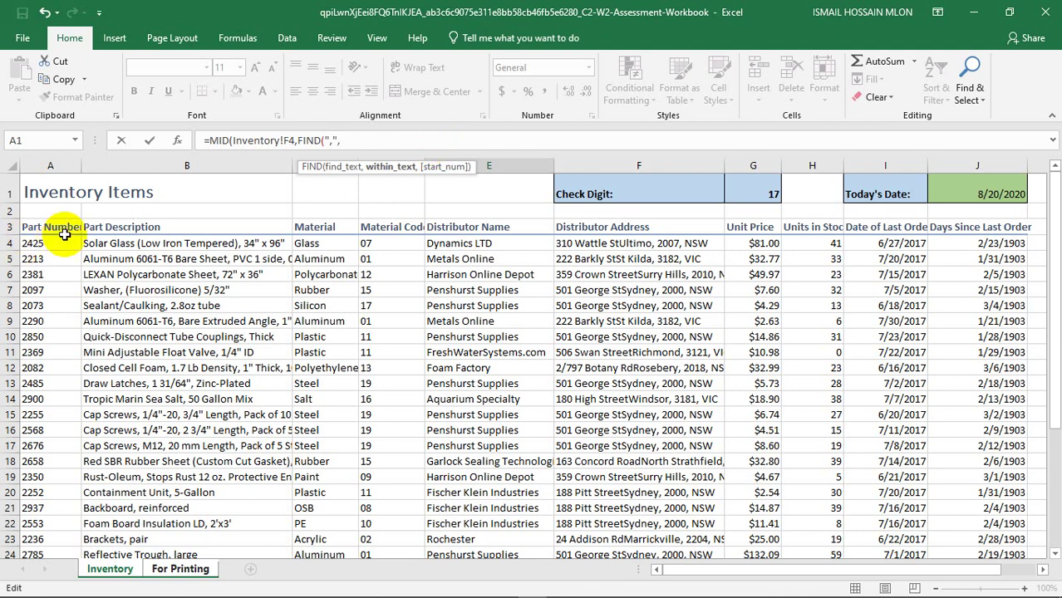
pyautogui.click(153, 243)
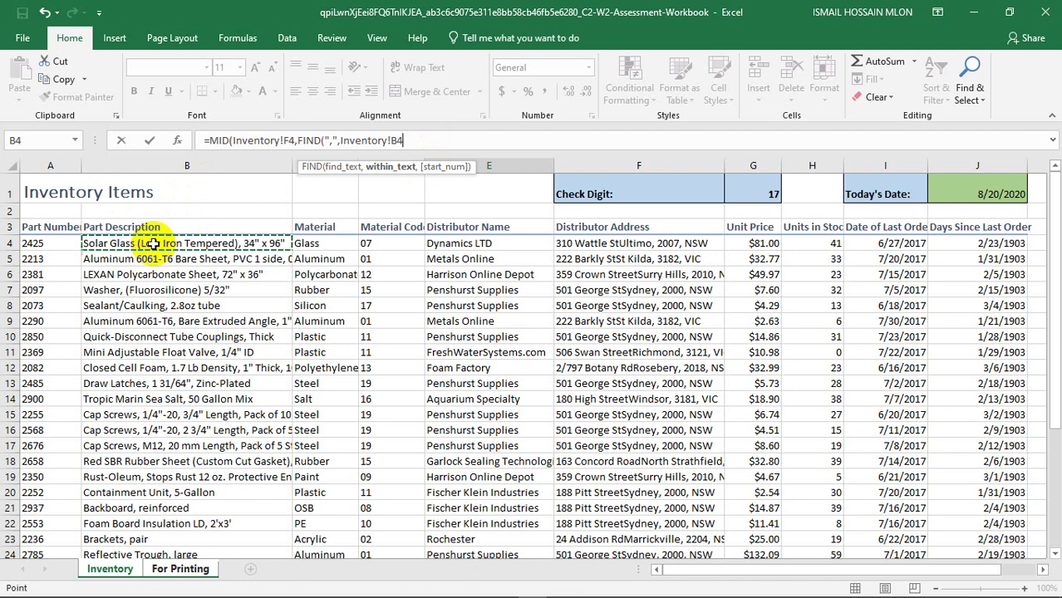
pyautogui.write(')')
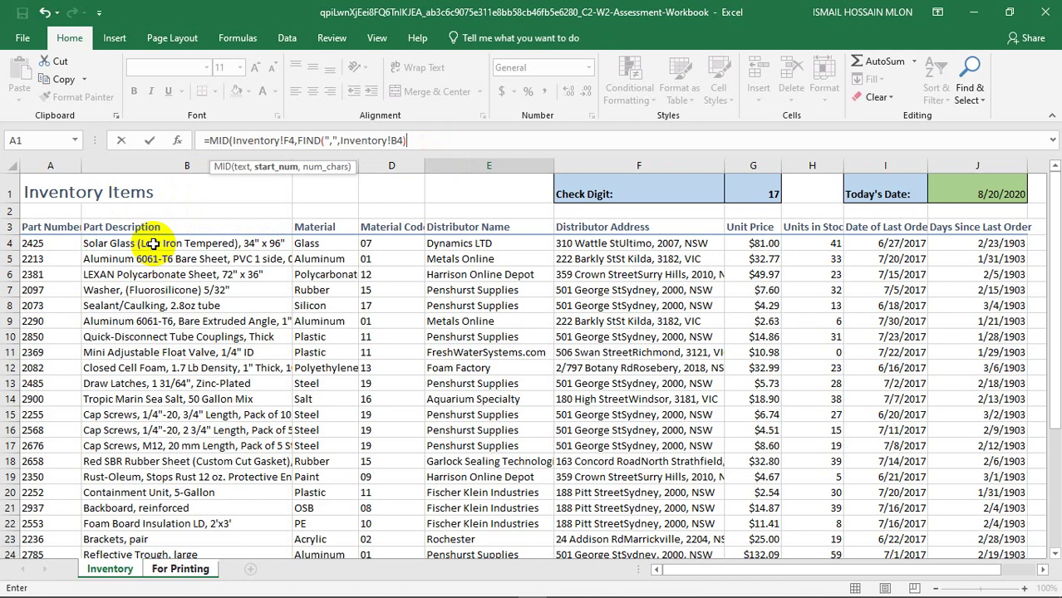
pyautogui.press('BackSpace')
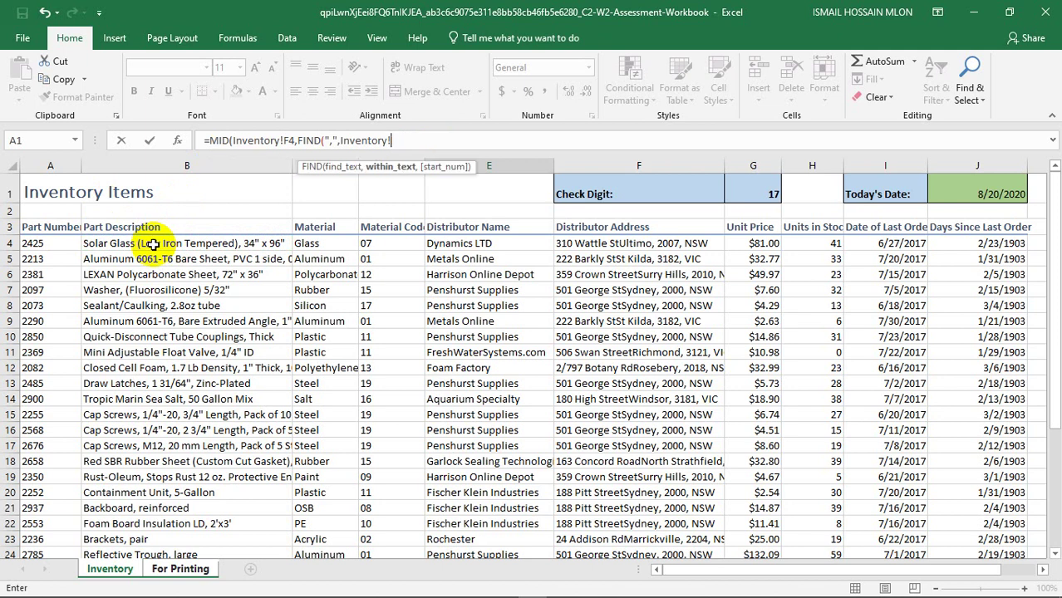
pyautogui.click(603, 245)
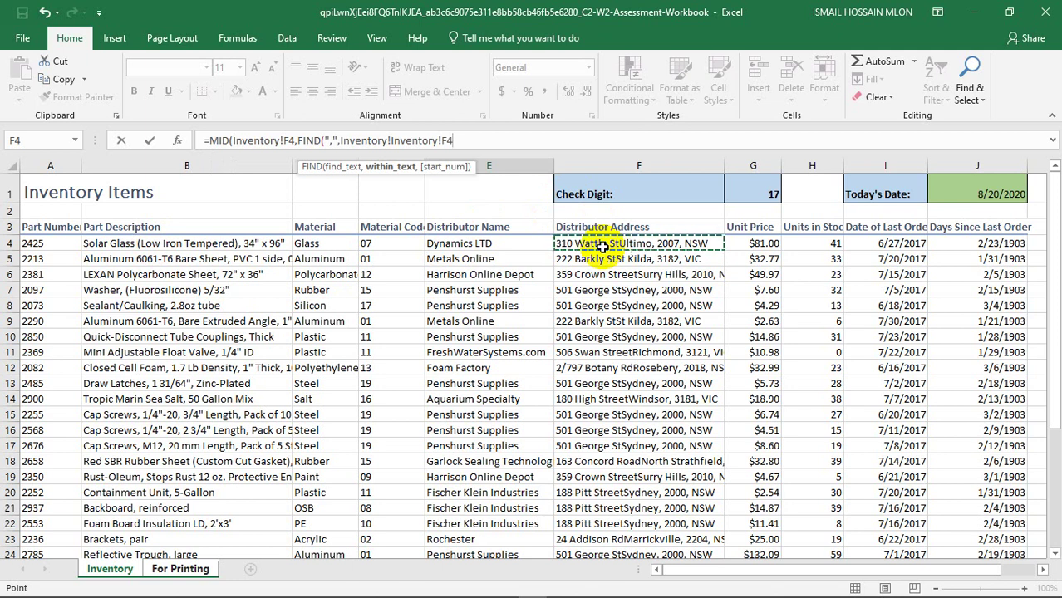
pyautogui.write(')+2,')
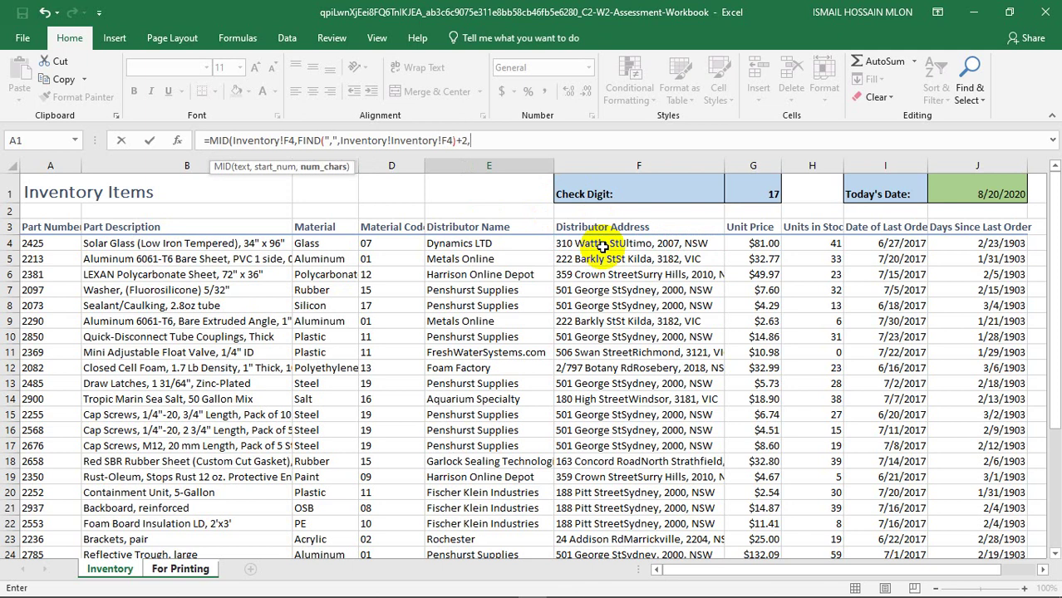
pyautogui.write(')')
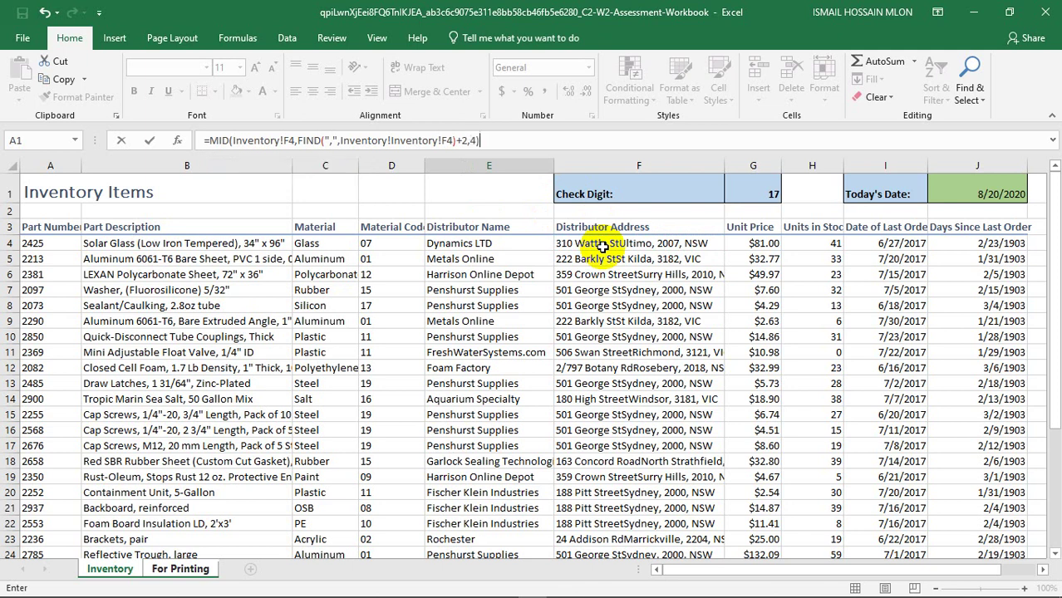
pyautogui.press('Return')
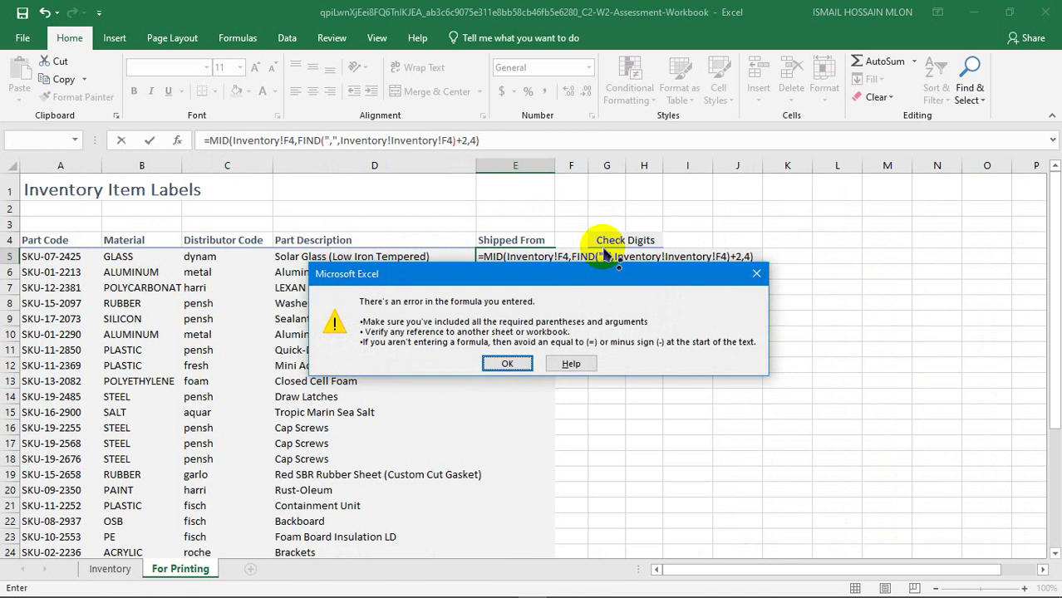
# Remove the duplicate Inventory! from the FIND argument so E5 shows postcode 2007.
pyautogui.press('Return')
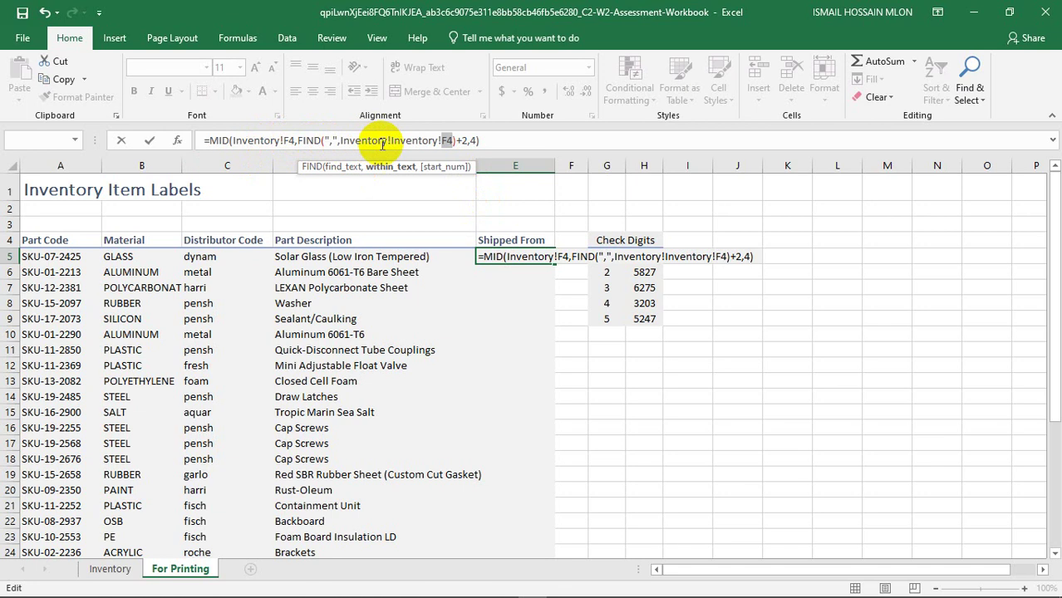
pyautogui.click(390, 141)
pyautogui.press('BackSpace')
pyautogui.press('BackSpace')
pyautogui.press('BackSpace')
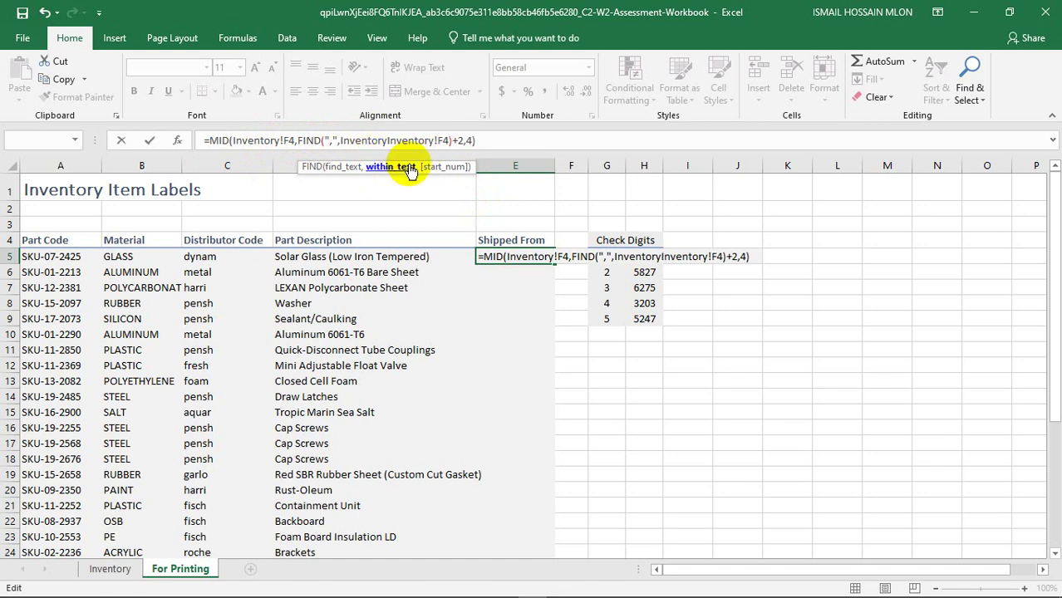
pyautogui.press('BackSpace')
pyautogui.press('BackSpace')
pyautogui.press('BackSpace')
pyautogui.press('BackSpace')
pyautogui.press('BackSpace')
pyautogui.press('BackSpace')
pyautogui.write('I')
pyautogui.press('BackSpace')
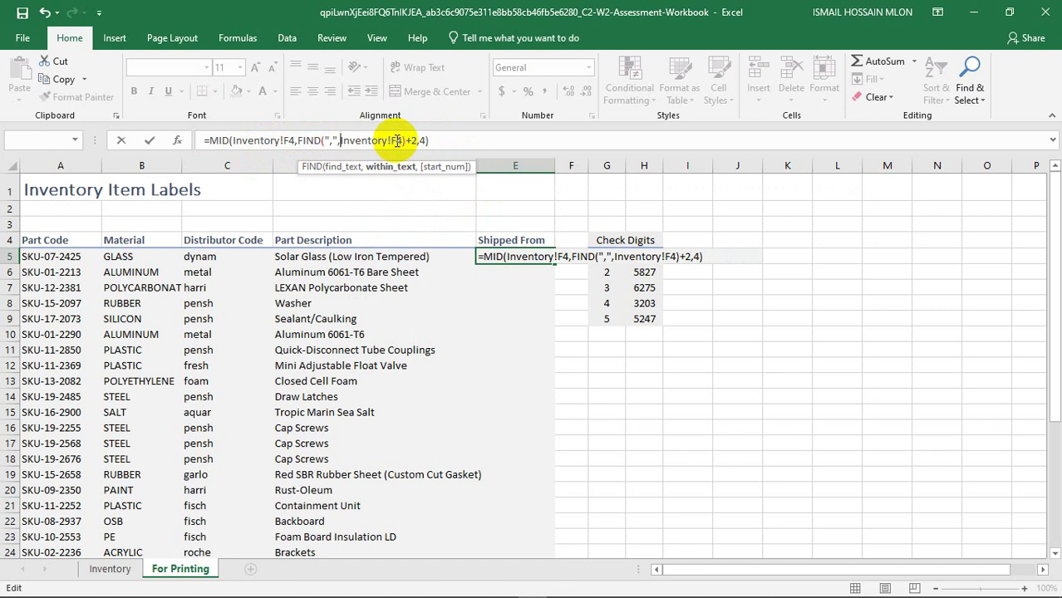
pyautogui.press('Return')
# Copy the corrected postcode formula from E5 down to E36.
pyautogui.click(515, 254)
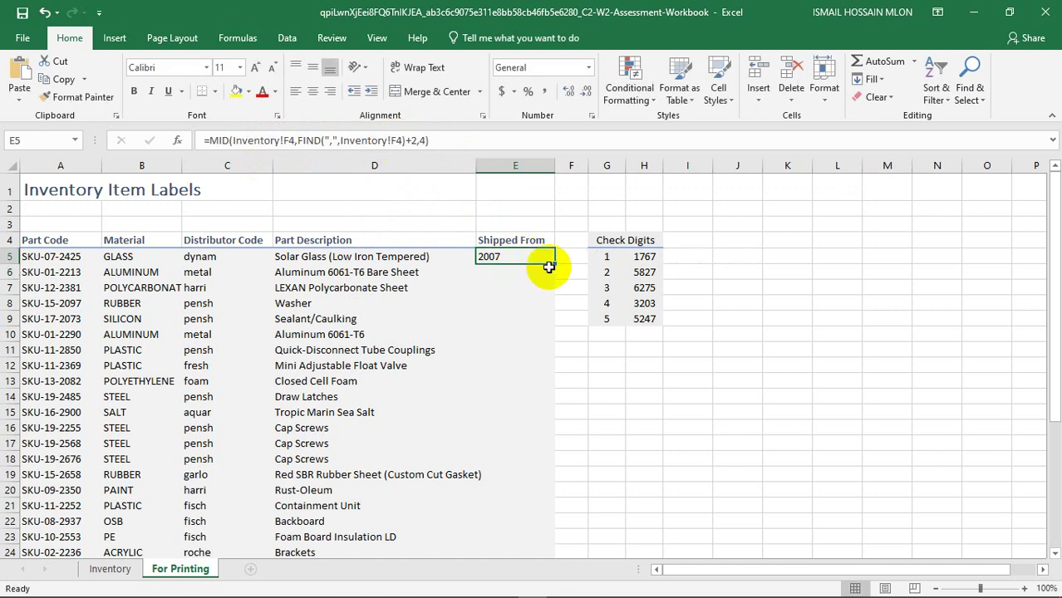
pyautogui.moveTo(554, 265); pyautogui.dragTo(579, 592)
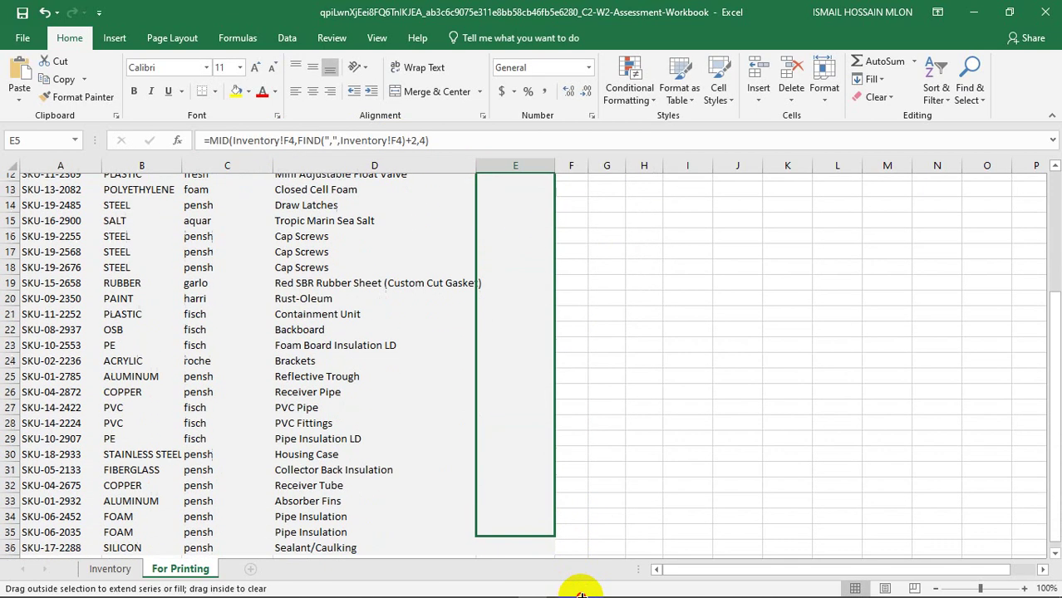
pyautogui.moveTo(579, 591); pyautogui.dragTo(559, 509)
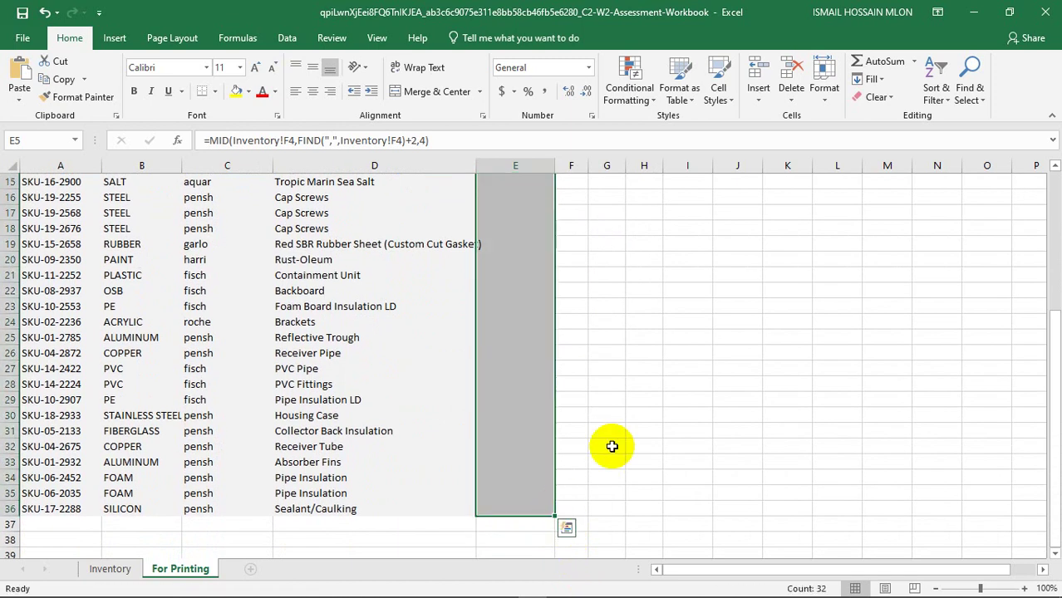
pyautogui.moveTo(1054, 415); pyautogui.dragTo(1055, 277)
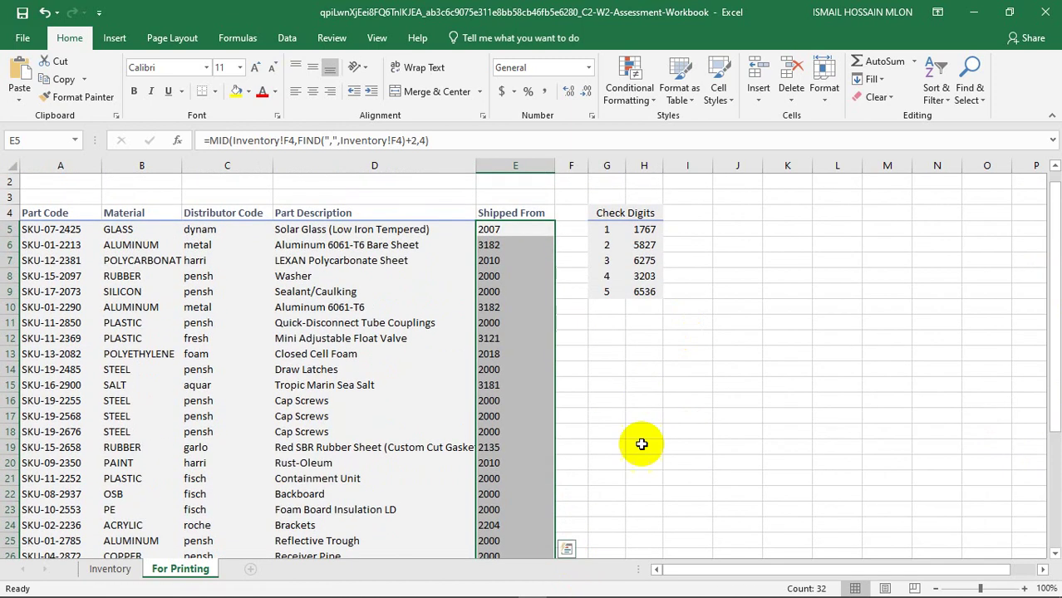
pyautogui.click(642, 446)
pyautogui.hotkey('alt', 'Tab')
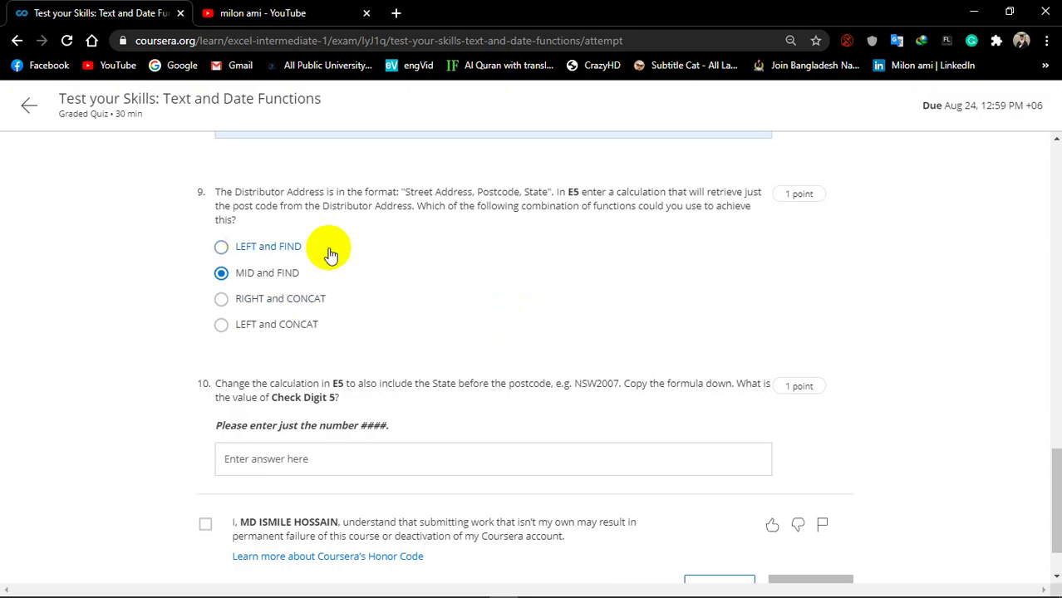
# Recheck E5's postcode formula, then read question 10's NSW2007 state-plus-postcode example.
pyautogui.hotkey('alt', 'Tab')
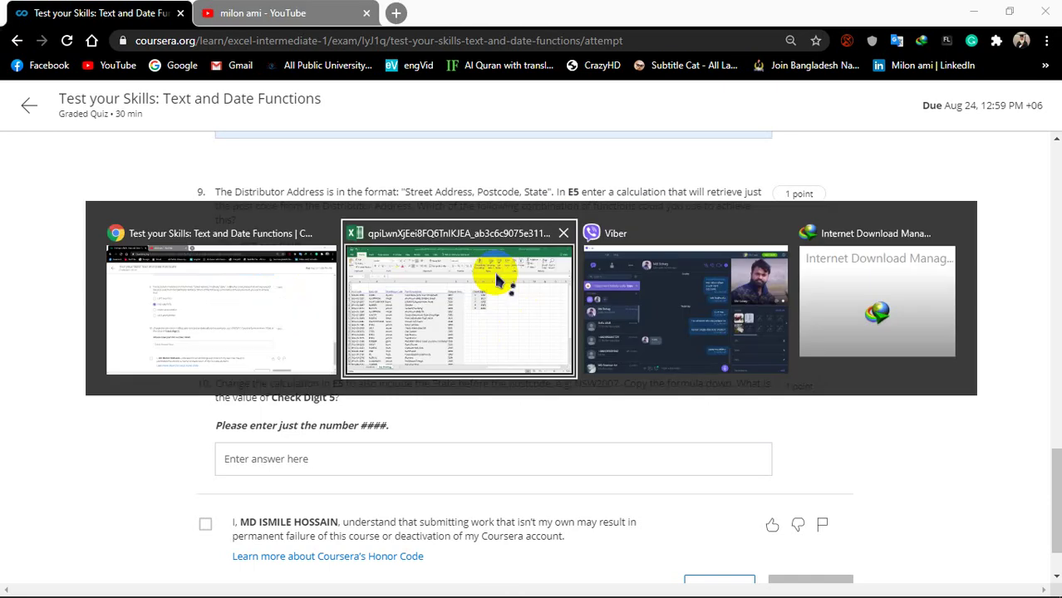
pyautogui.click(505, 233)
pyautogui.hotkey('alt', 'Tab')
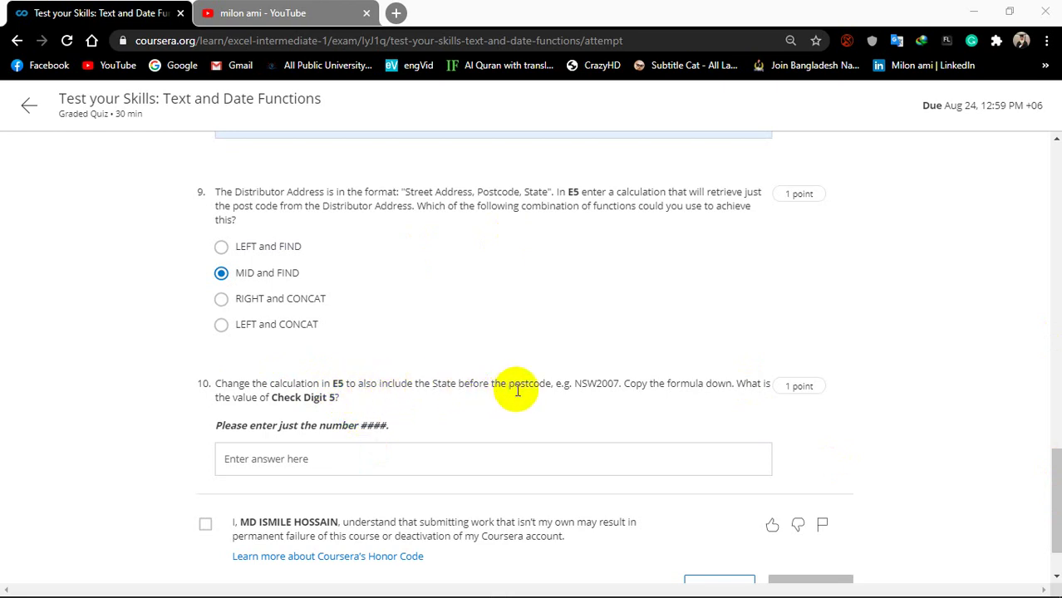
pyautogui.moveTo(573, 387); pyautogui.dragTo(619, 384)
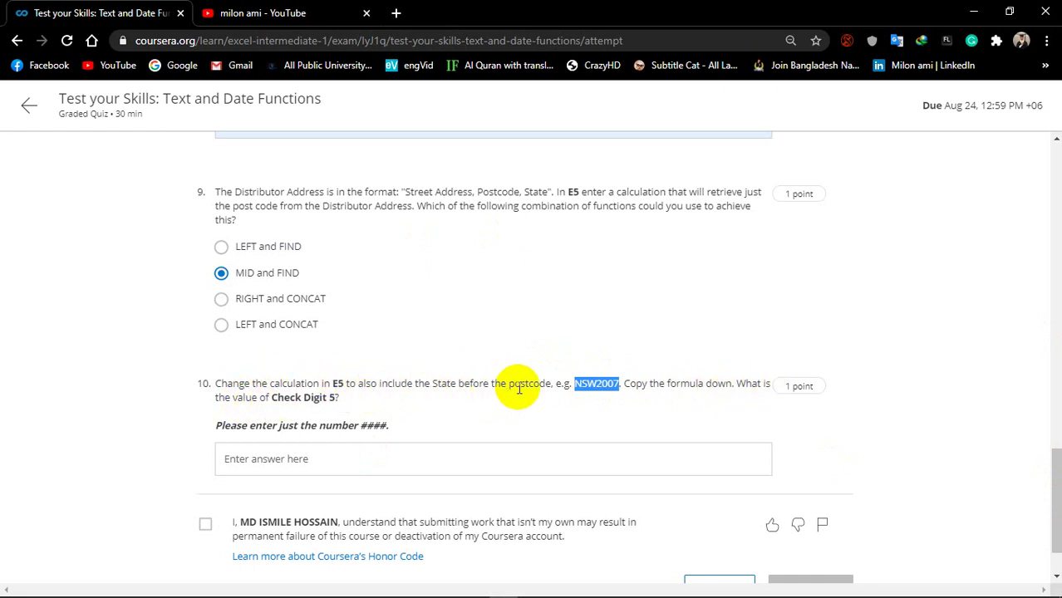
pyautogui.hotkey('alt', 'Tab')
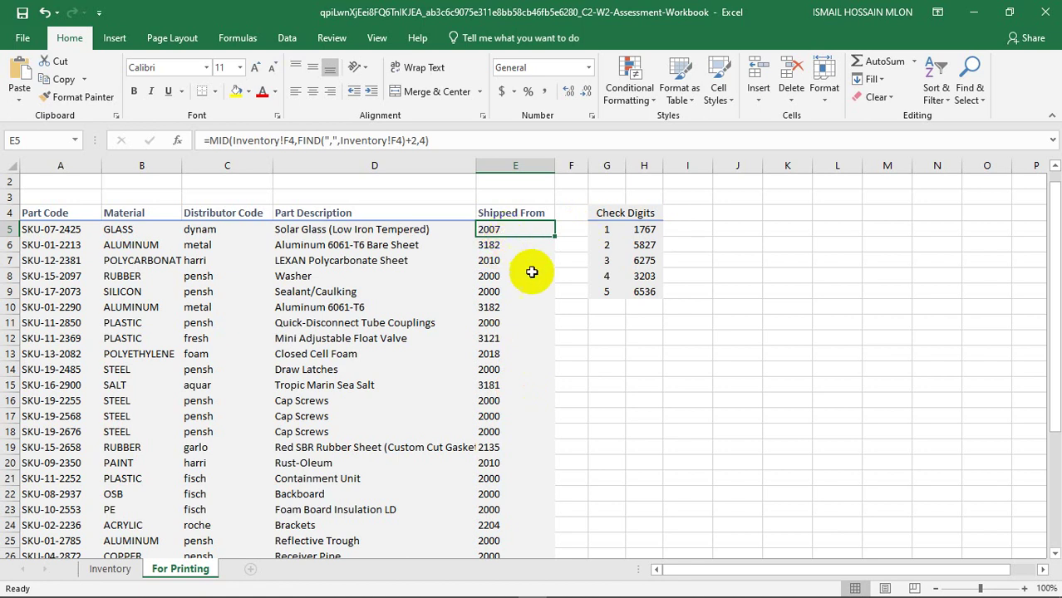
# Rewrite E5 as =RIGHT(Inventory!F4,3)&MID(Inventory!F4,FIND(",",Inventory!F4)+2,4) to join state and postcode.
pyautogui.click(210, 141)
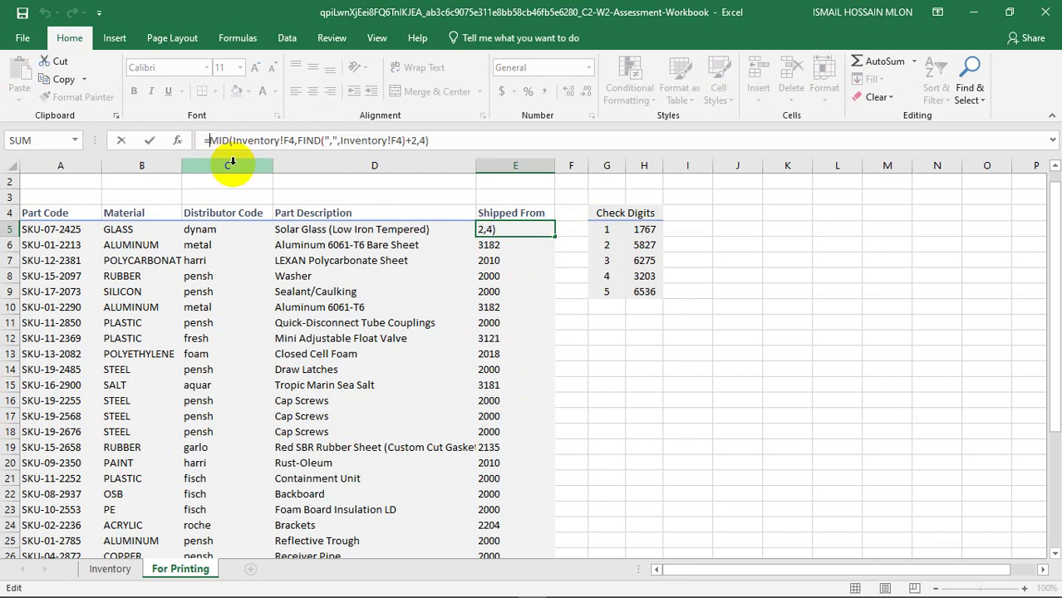
pyautogui.write('righ')
pyautogui.doubleClick(236, 170)
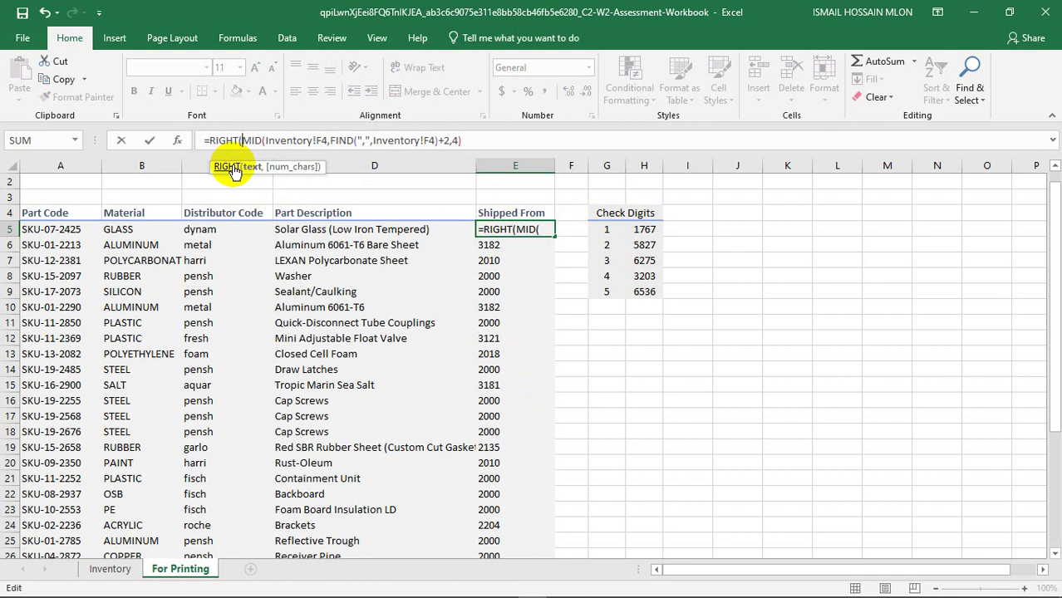
pyautogui.click(109, 569)
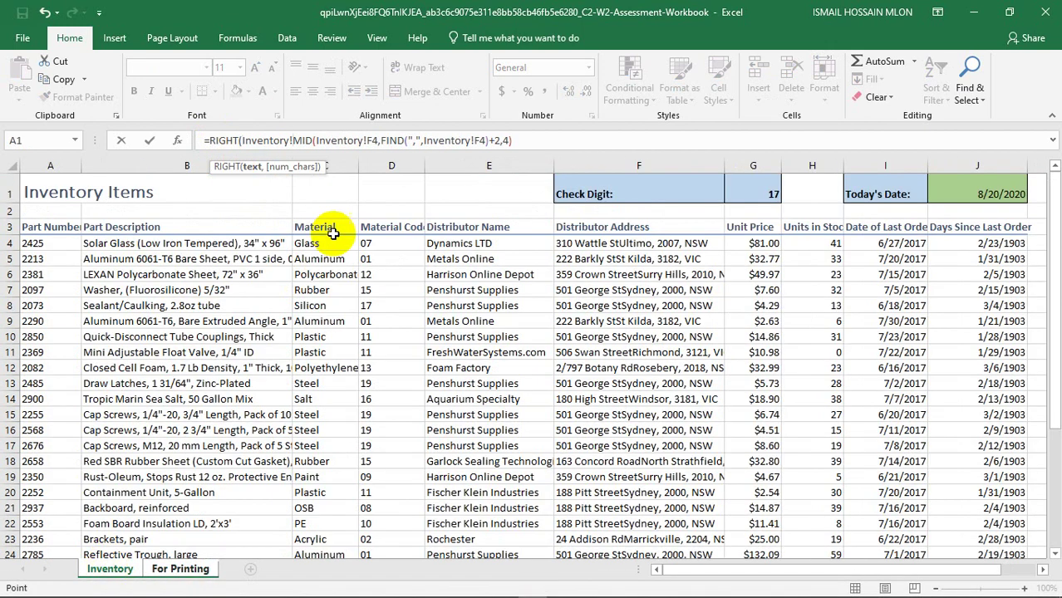
pyautogui.click(610, 243)
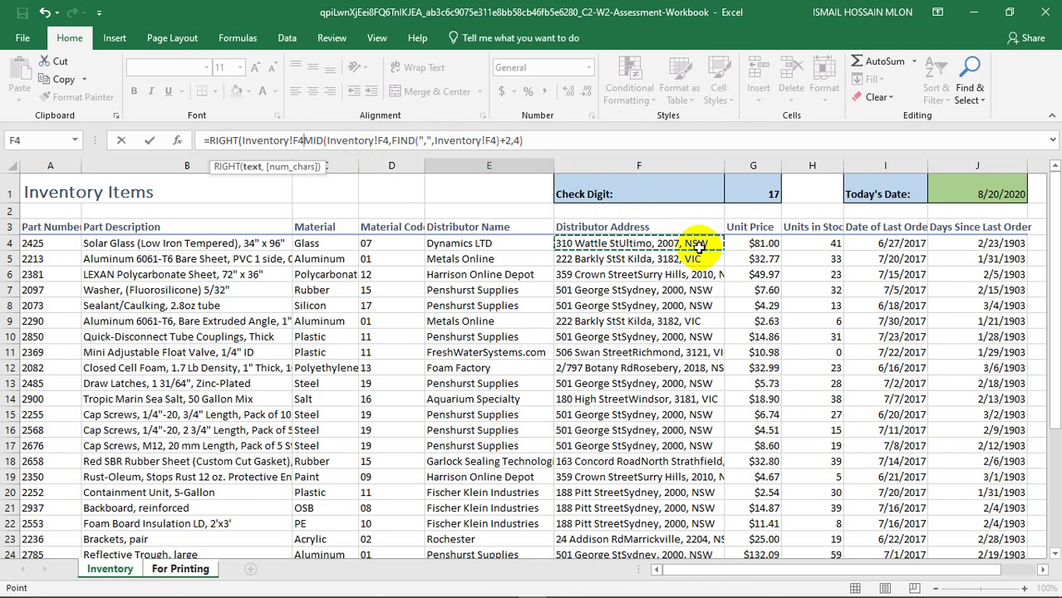
pyautogui.click(315, 143)
pyautogui.write(',')
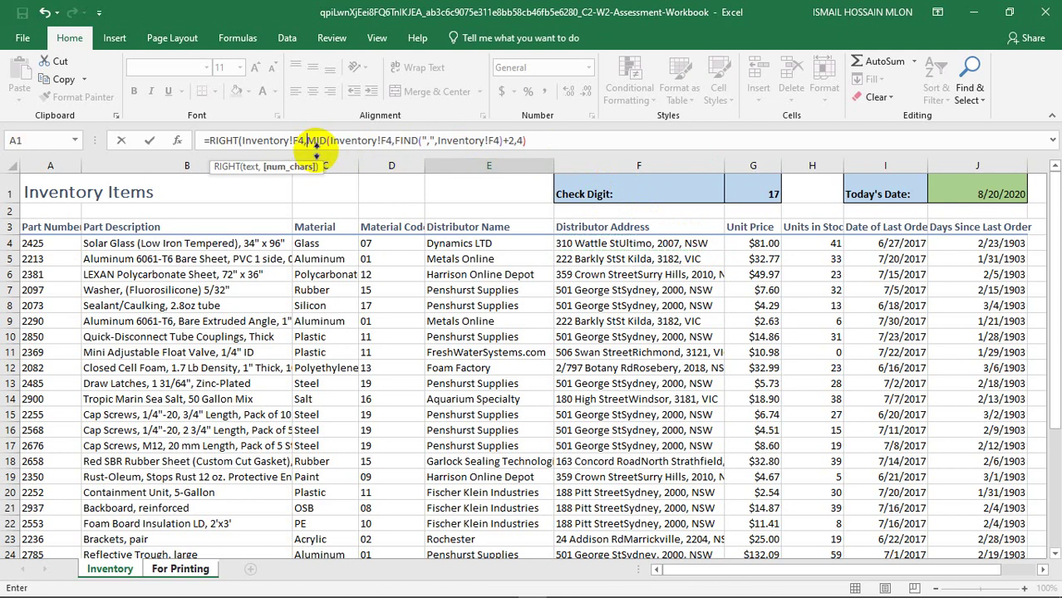
pyautogui.write('3')
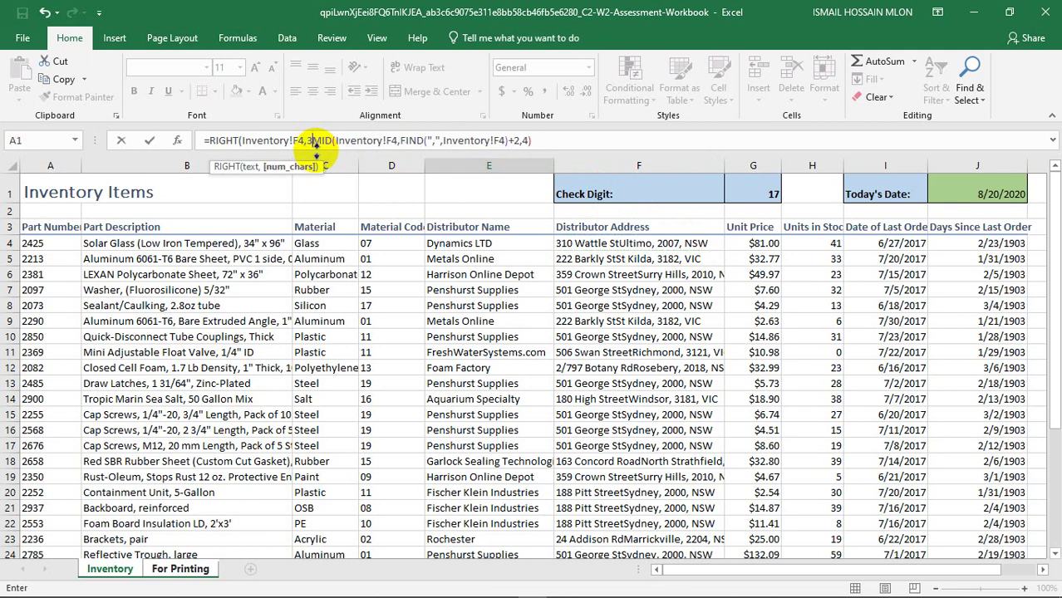
pyautogui.write(')&')
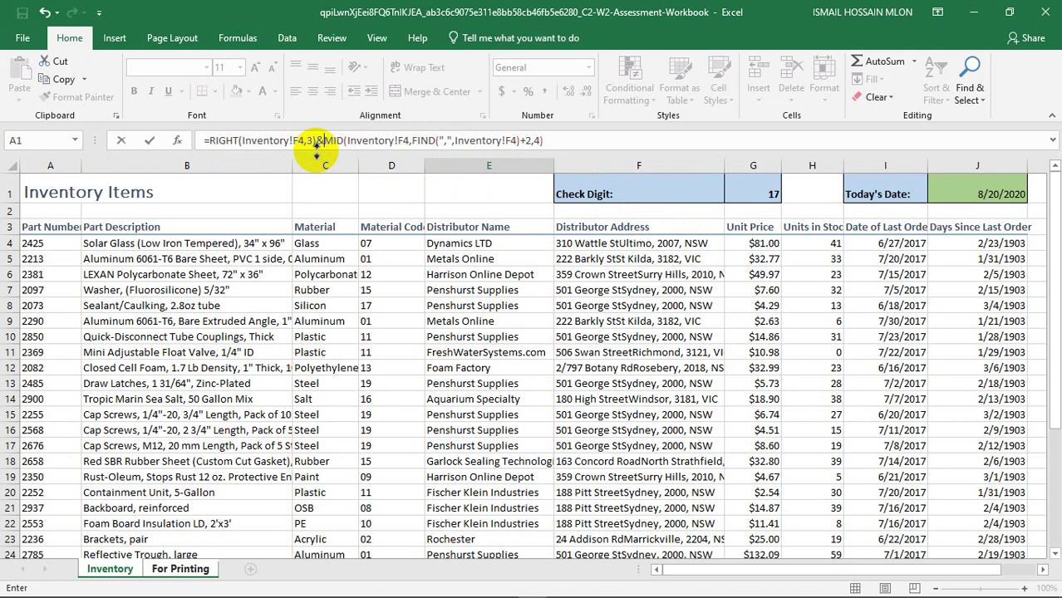
pyautogui.press('Return')
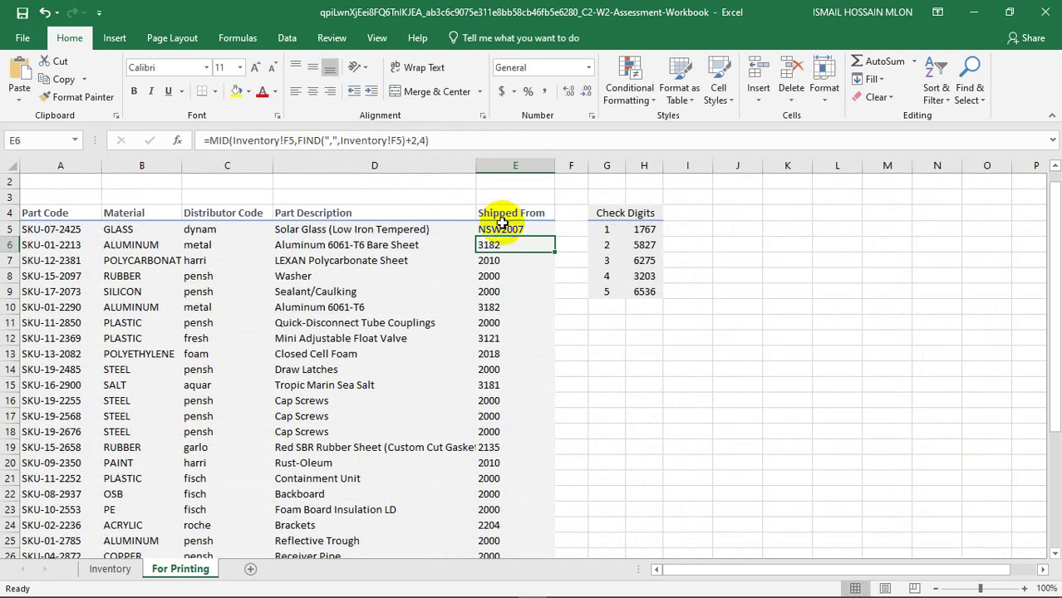
# Fill the E5 formula down to E36 so Check Digit 5 reads 7022.
pyautogui.click(503, 230)
pyautogui.moveTo(553, 239)
pyautogui.mouseDown()
pyautogui.moveTo(552, 575)
pyautogui.moveTo(547, 527)
pyautogui.mouseUp()
pyautogui.moveTo(1049, 415); pyautogui.dragTo(1050, 274)
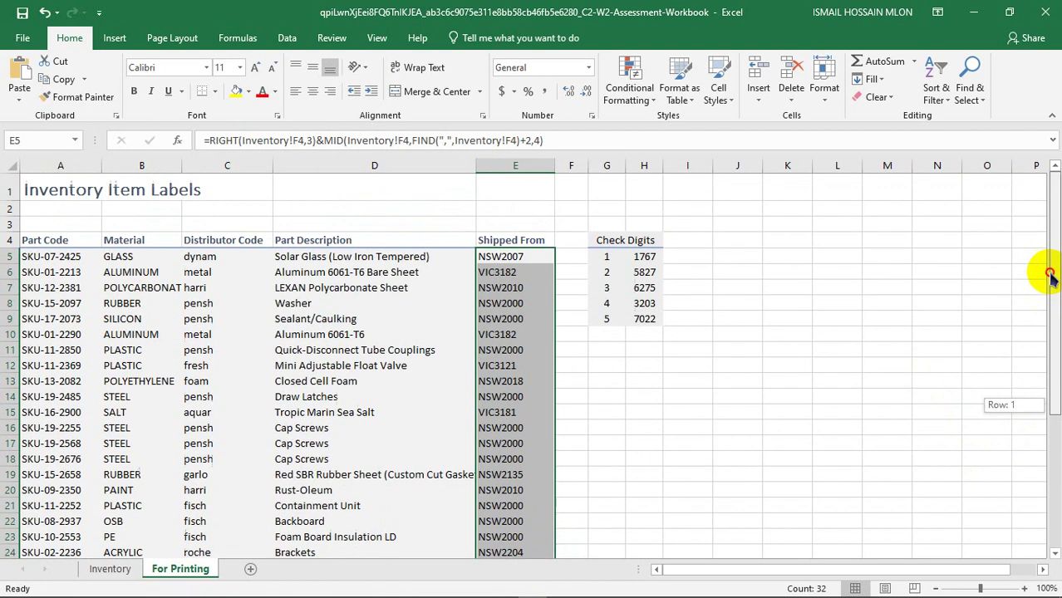
pyautogui.click(523, 287)
pyautogui.hotkey('alt', 'Tab')
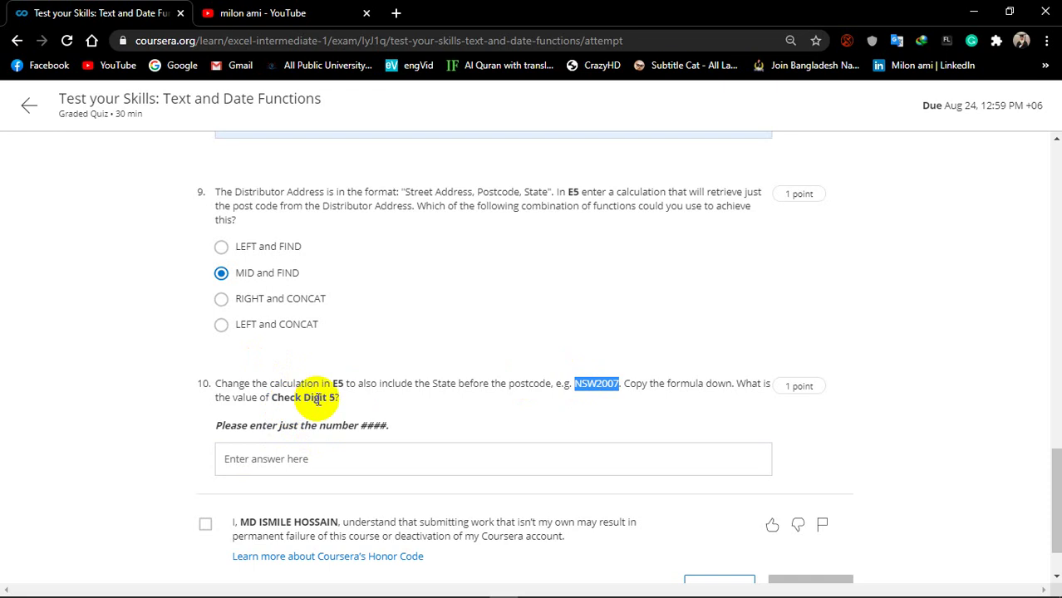
# Check Check Digit 5 in Excel and answer question 10 with 7022.
pyautogui.hotkey('alt', 'Tab')
pyautogui.click(635, 320)
pyautogui.hotkey('alt', 'Tab')
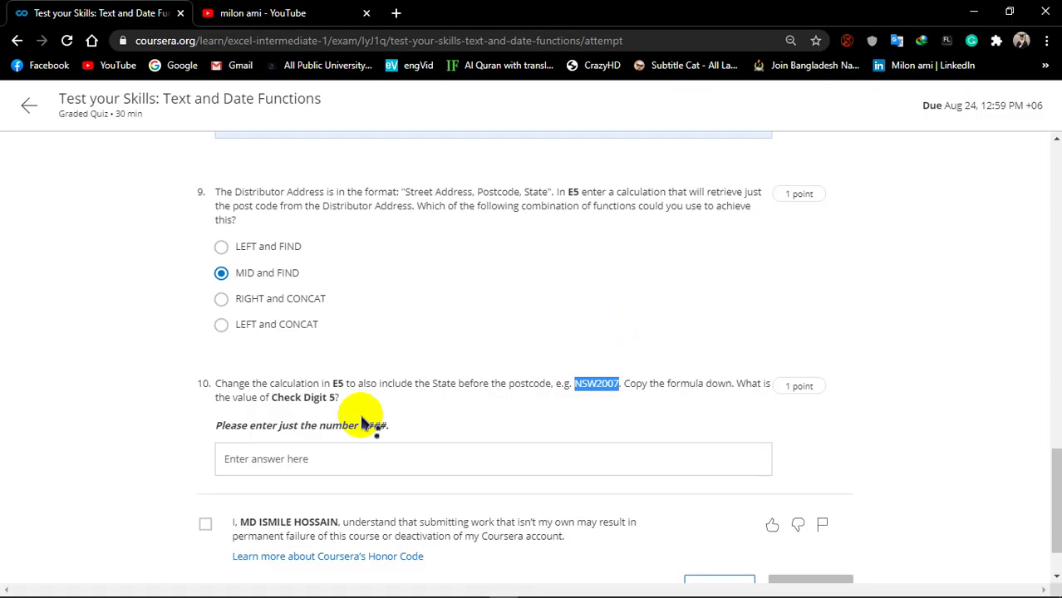
pyautogui.click(317, 460)
pyautogui.click(268, 496)
pyautogui.write('7022')
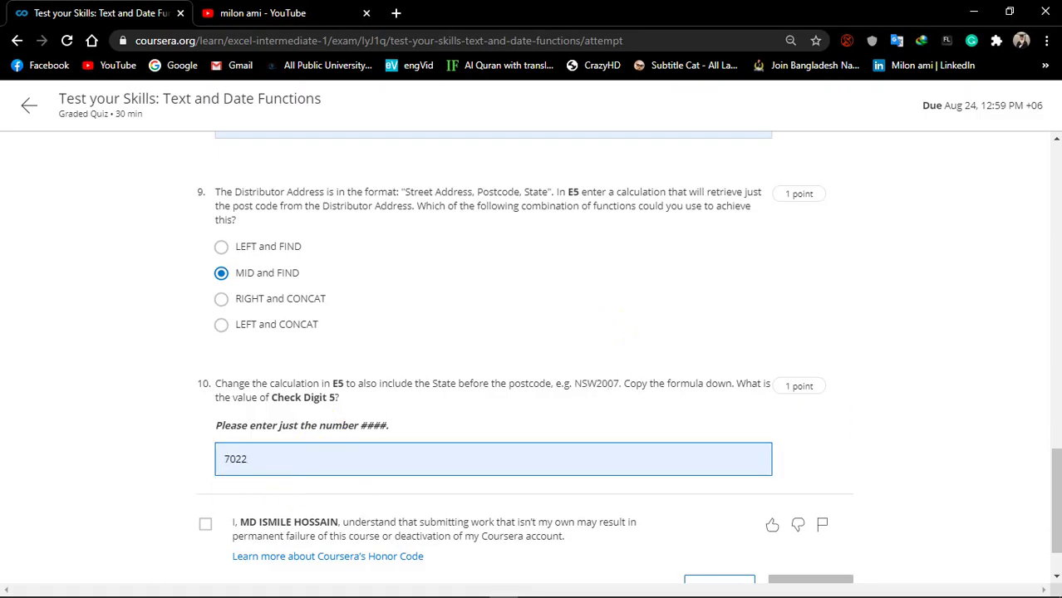
# Accept the honor code pledge and submit the quiz.
pyautogui.scroll(-1, 1055, 451)
pyautogui.click(204, 455)
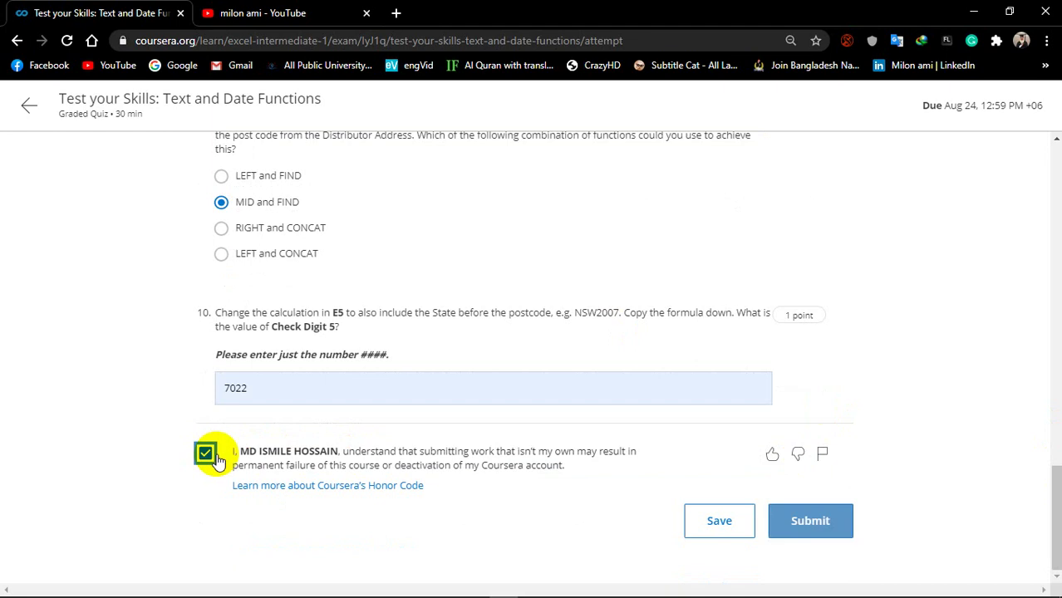
pyautogui.click(807, 523)
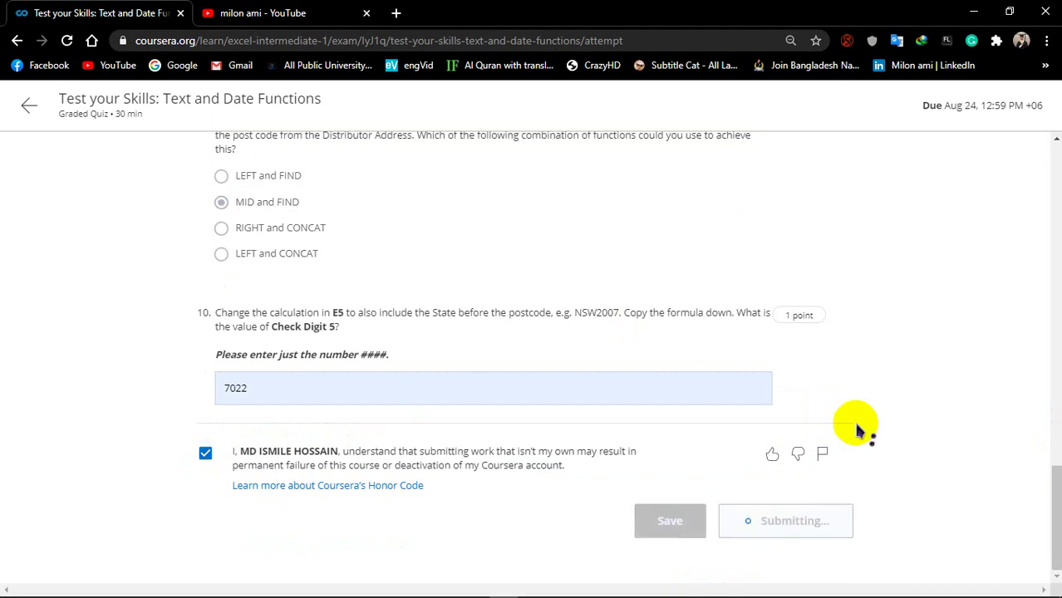